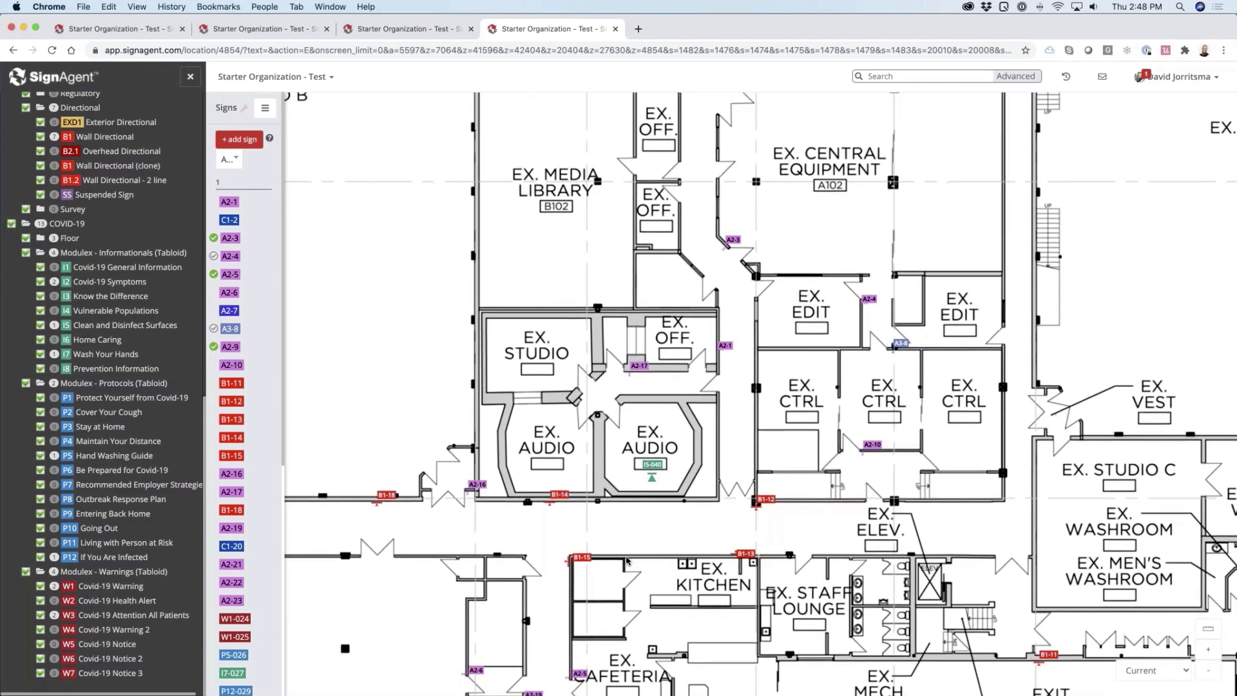
Open the edit form of the Level 1 location to review its plan scale, and close it again
{"action": "left_click_drag", "start_coordinate": [628, 560], "coordinate": [627, 460]}
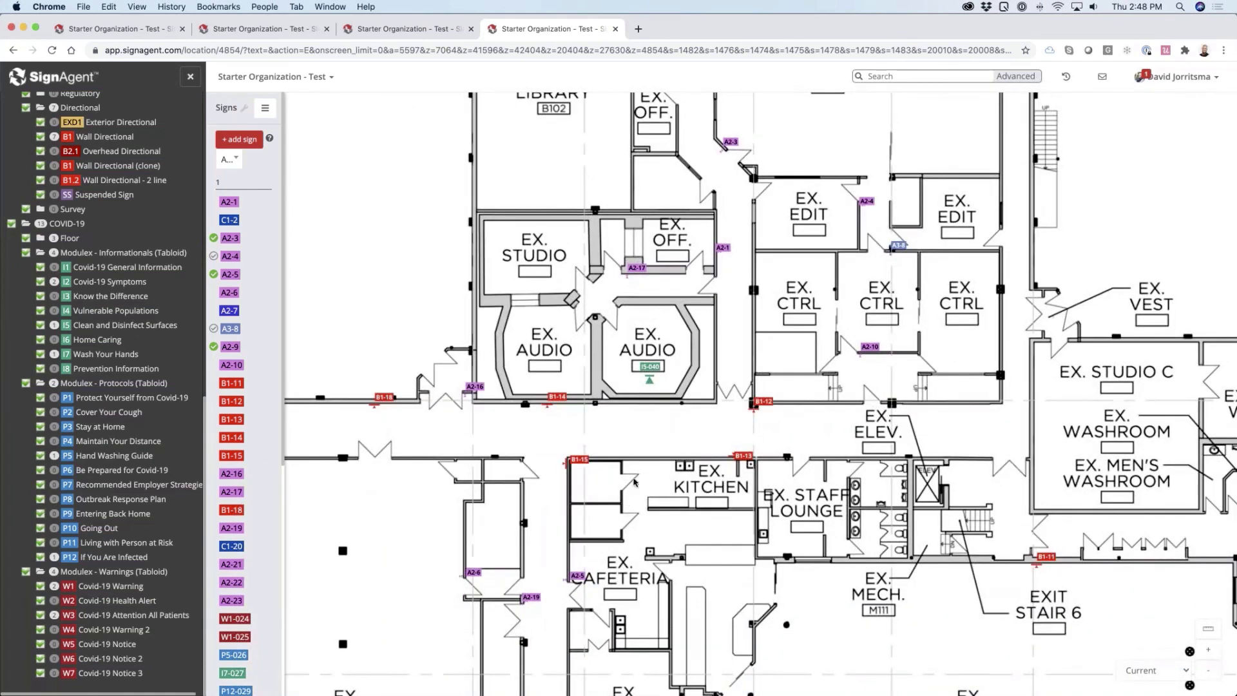
{"action": "left_click_drag", "start_coordinate": [622, 508], "coordinate": [647, 416]}
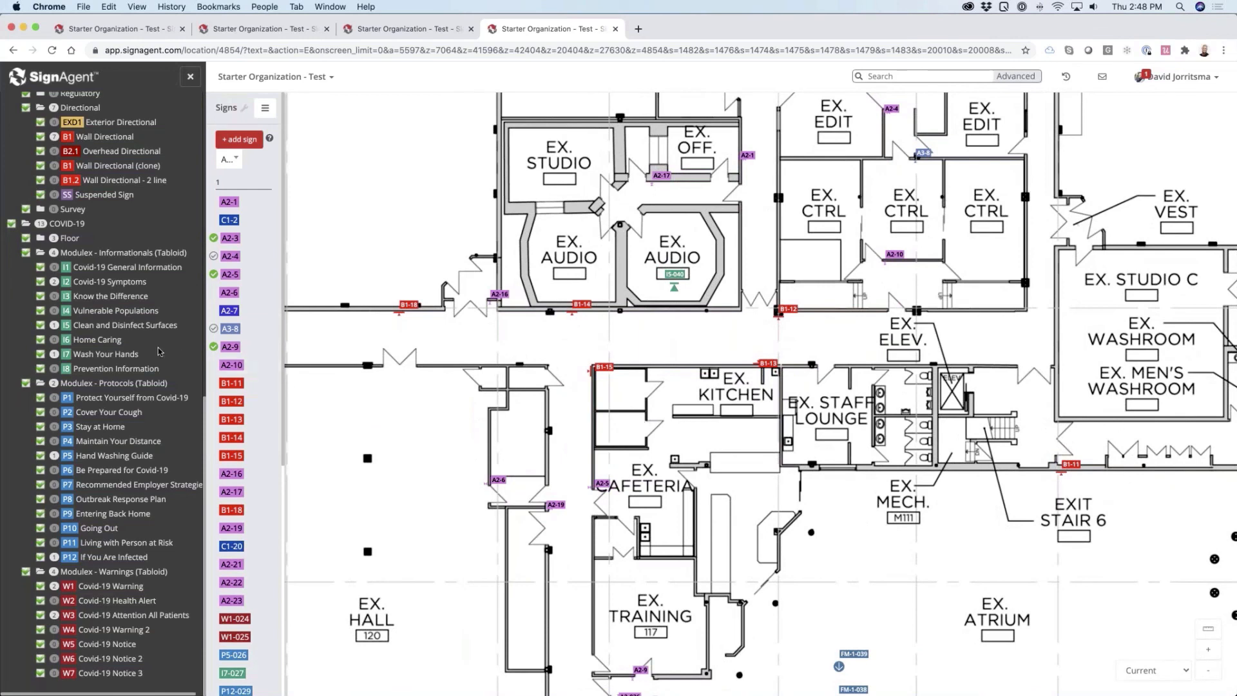
{"action": "scroll", "coordinate": [158, 354], "scroll_direction": "up", "scroll_amount": 10}
{"action": "scroll", "coordinate": [116, 393], "scroll_direction": "up", "scroll_amount": 3}
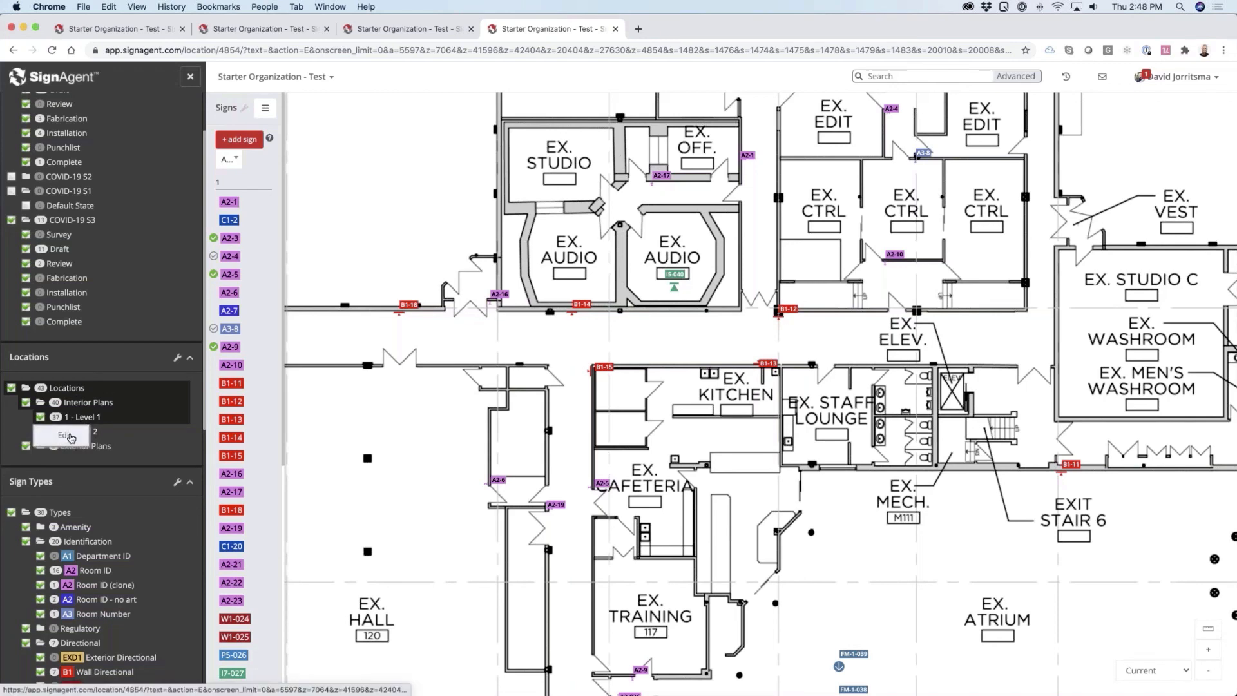
{"action": "left_click", "coordinate": [71, 438]}
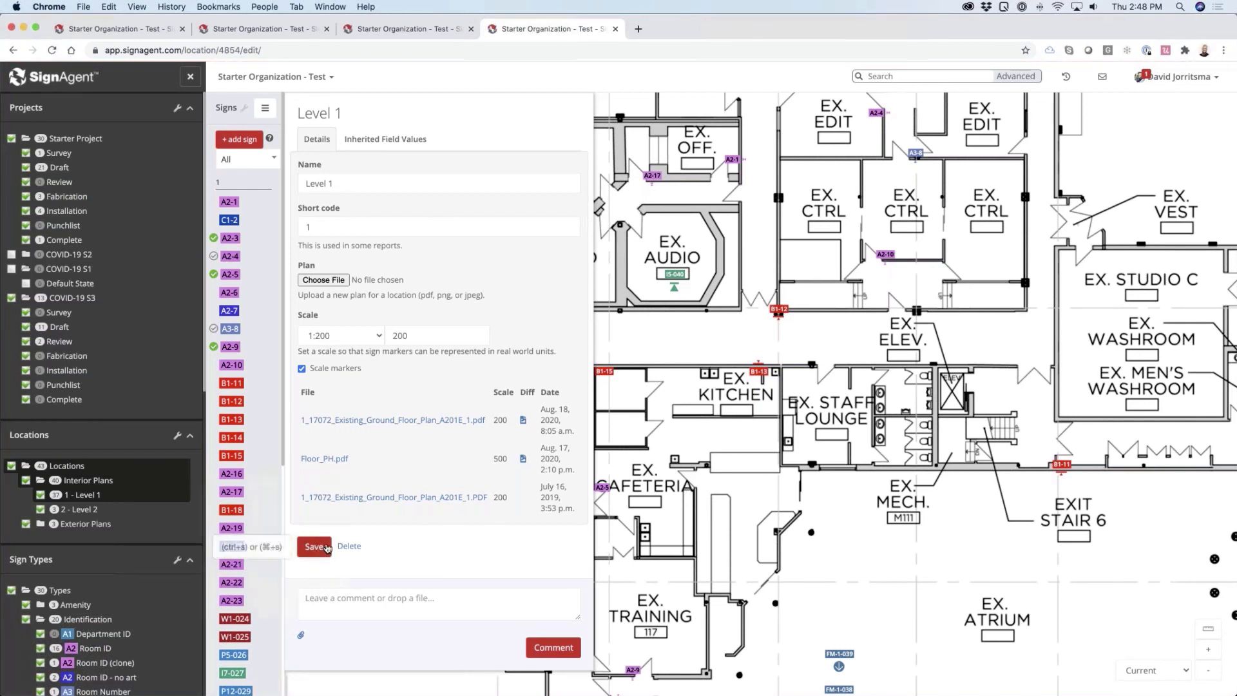
{"action": "left_click", "coordinate": [707, 498]}
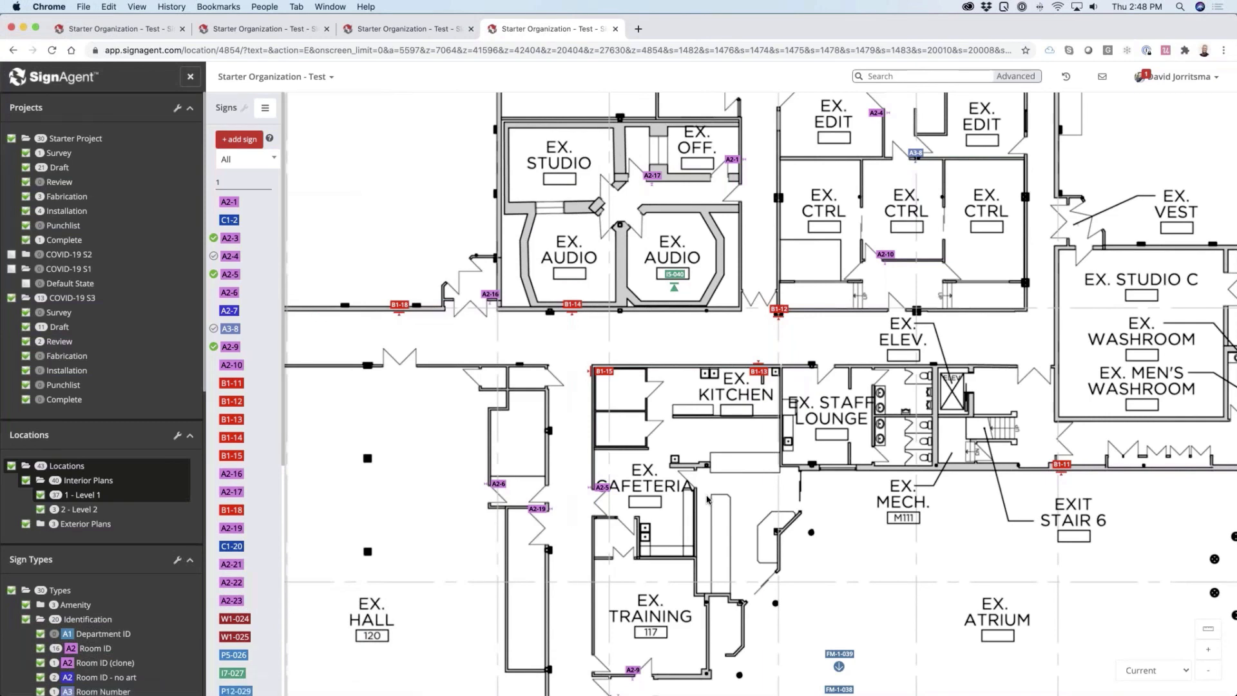
Turn on the measuring tool and measure the distance between floor markers FM-1-038 and FM-1-039 in the atrium
{"action": "scroll", "coordinate": [707, 499], "scroll_direction": "down", "scroll_amount": 5}
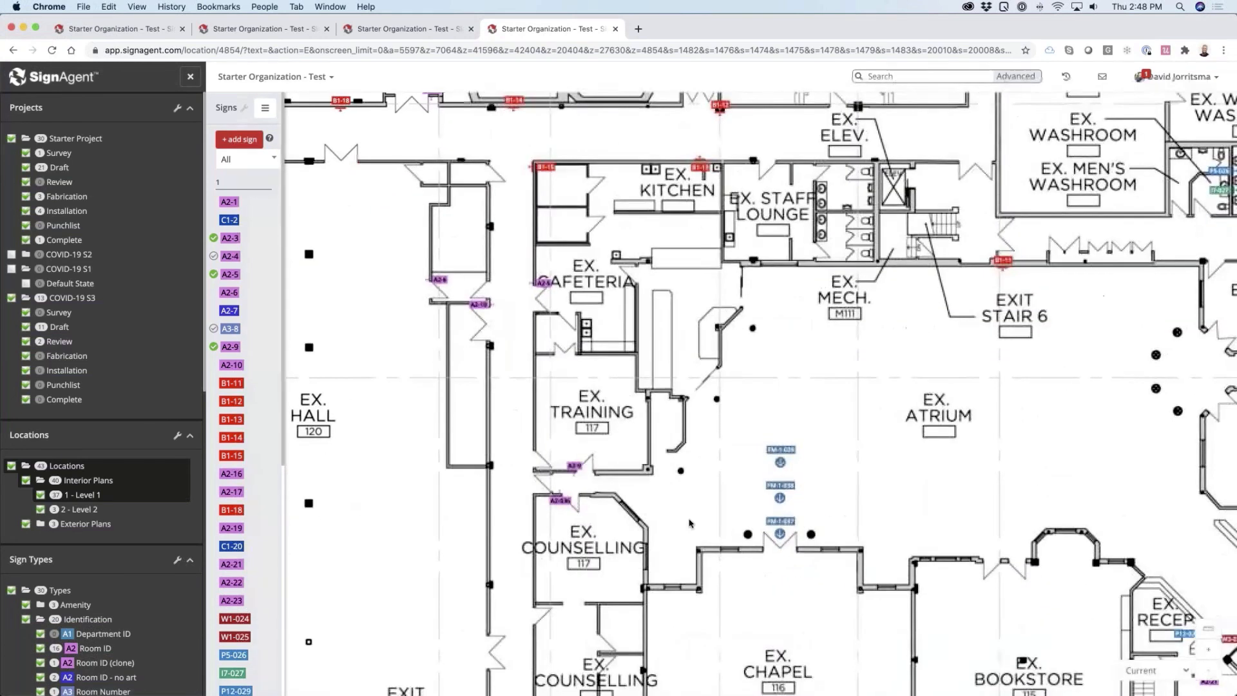
{"action": "scroll", "coordinate": [690, 523], "scroll_direction": "right", "scroll_amount": 5}
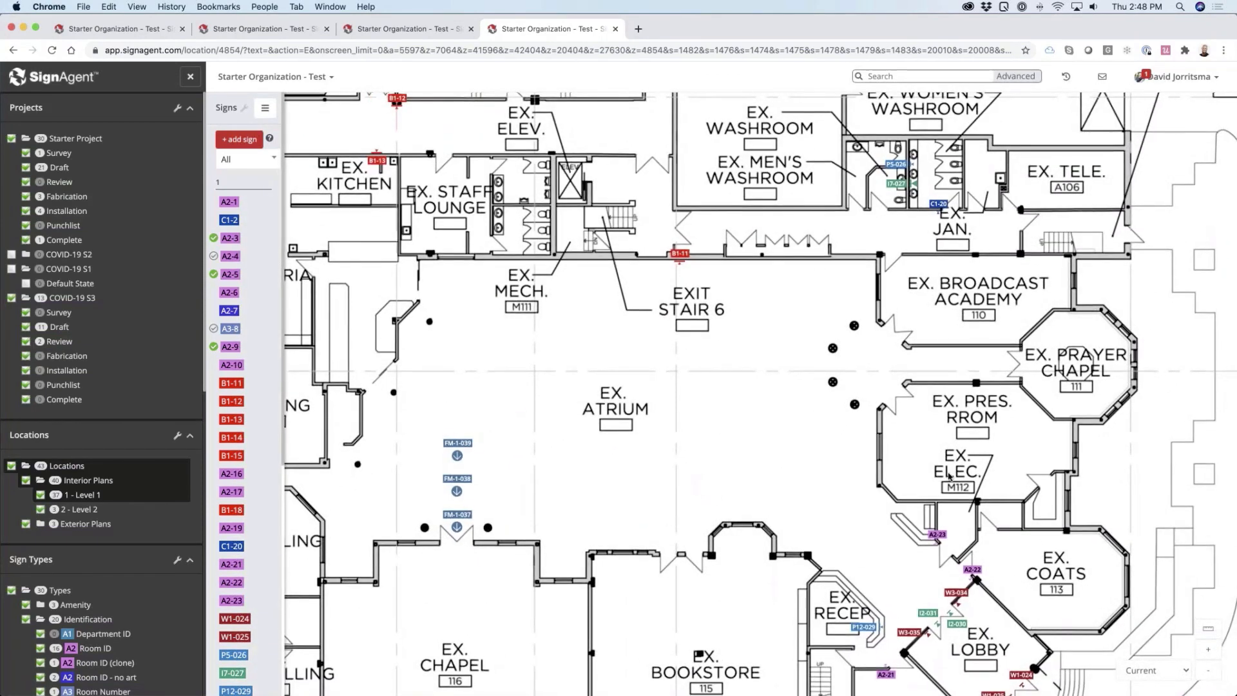
{"action": "scroll", "coordinate": [949, 476], "scroll_direction": "down", "scroll_amount": 3}
{"action": "scroll", "coordinate": [949, 475], "scroll_direction": "right", "scroll_amount": 3}
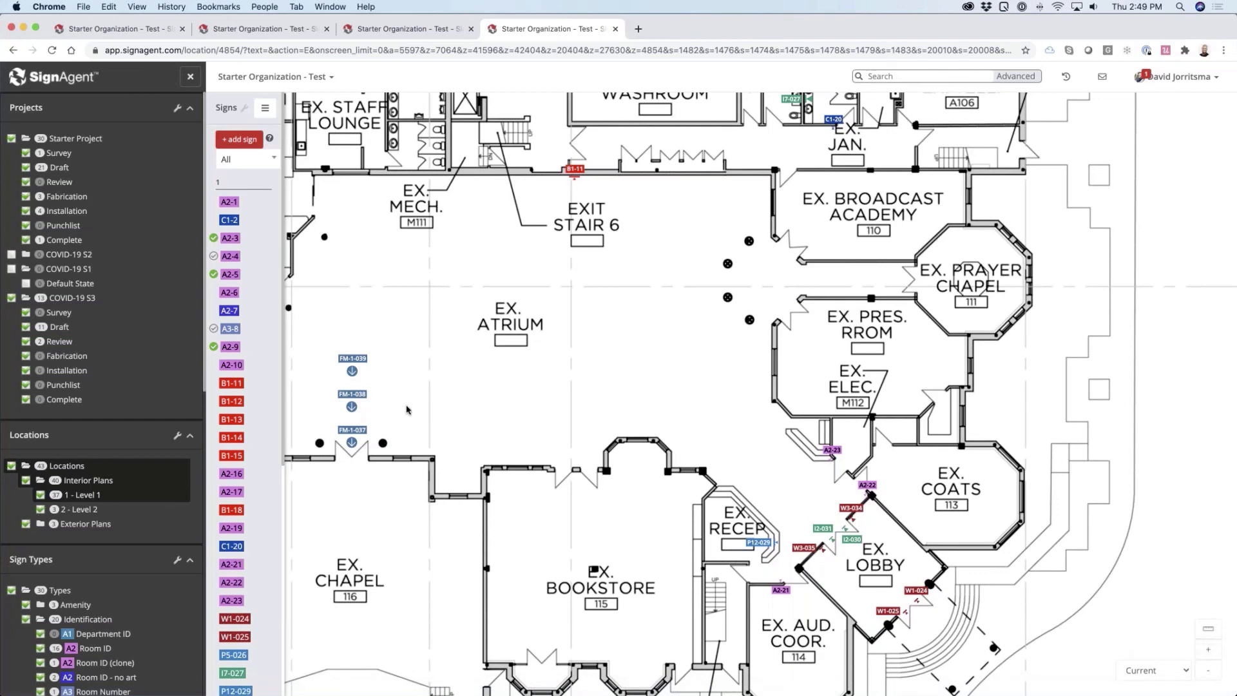
{"action": "scroll", "coordinate": [396, 392], "scroll_direction": "down", "scroll_amount": 5}
{"action": "scroll", "coordinate": [387, 408], "scroll_direction": "up", "scroll_amount": 8}
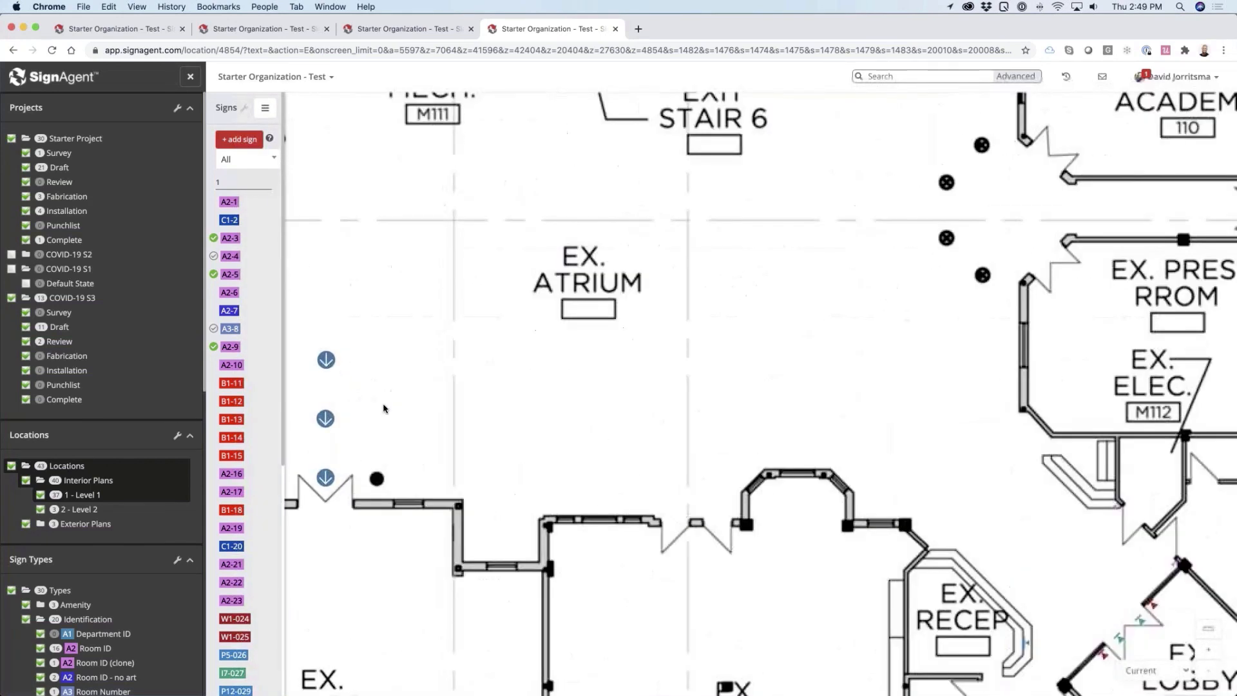
{"action": "scroll", "coordinate": [568, 431], "scroll_direction": "up", "scroll_amount": 5}
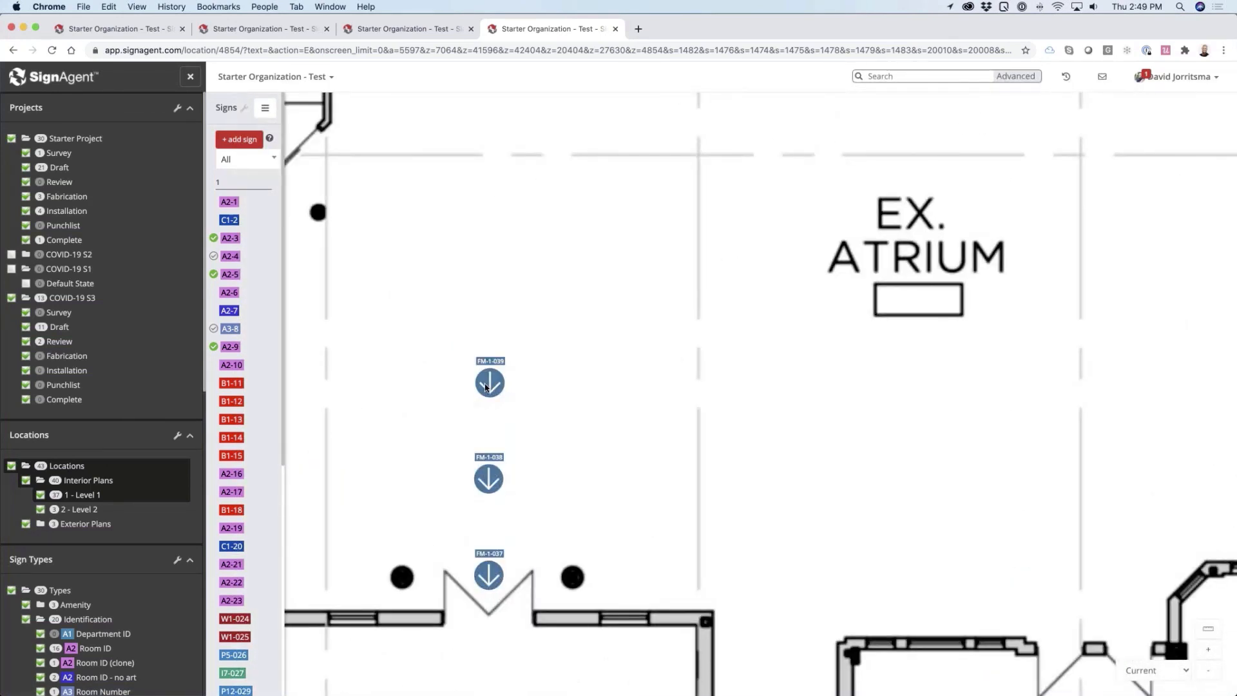
{"action": "left_click", "coordinate": [1209, 628]}
{"action": "left_click", "coordinate": [493, 475]}
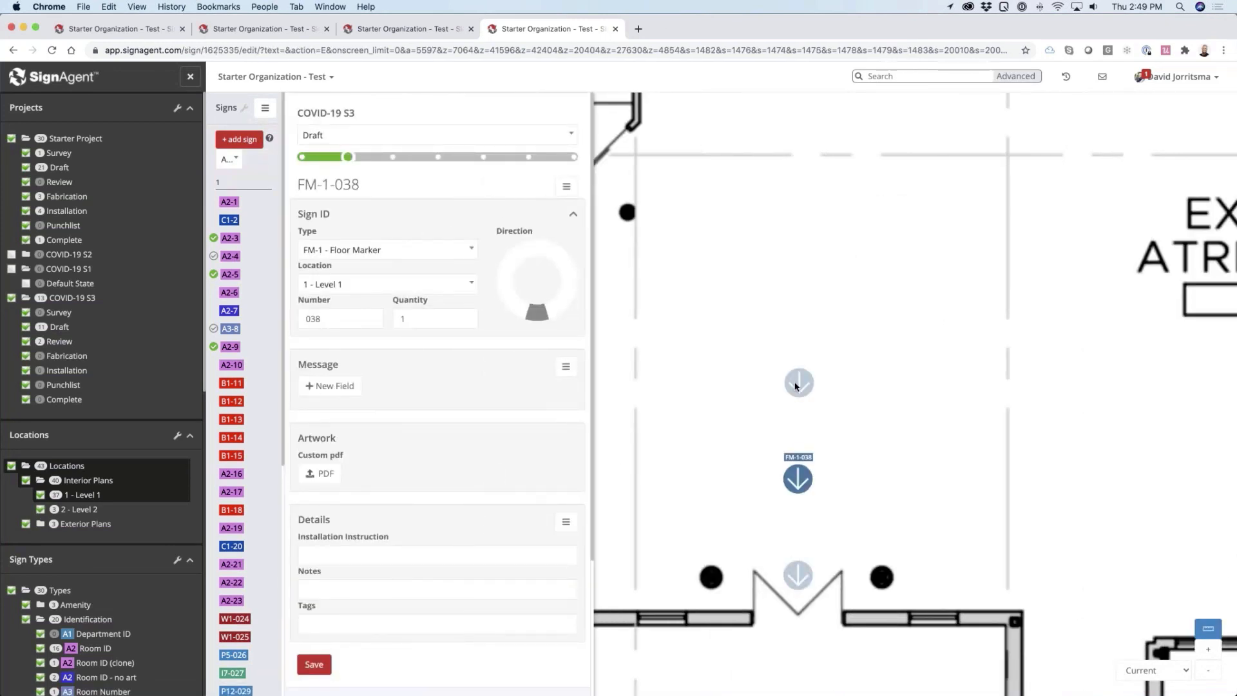
{"action": "left_click", "coordinate": [797, 385]}
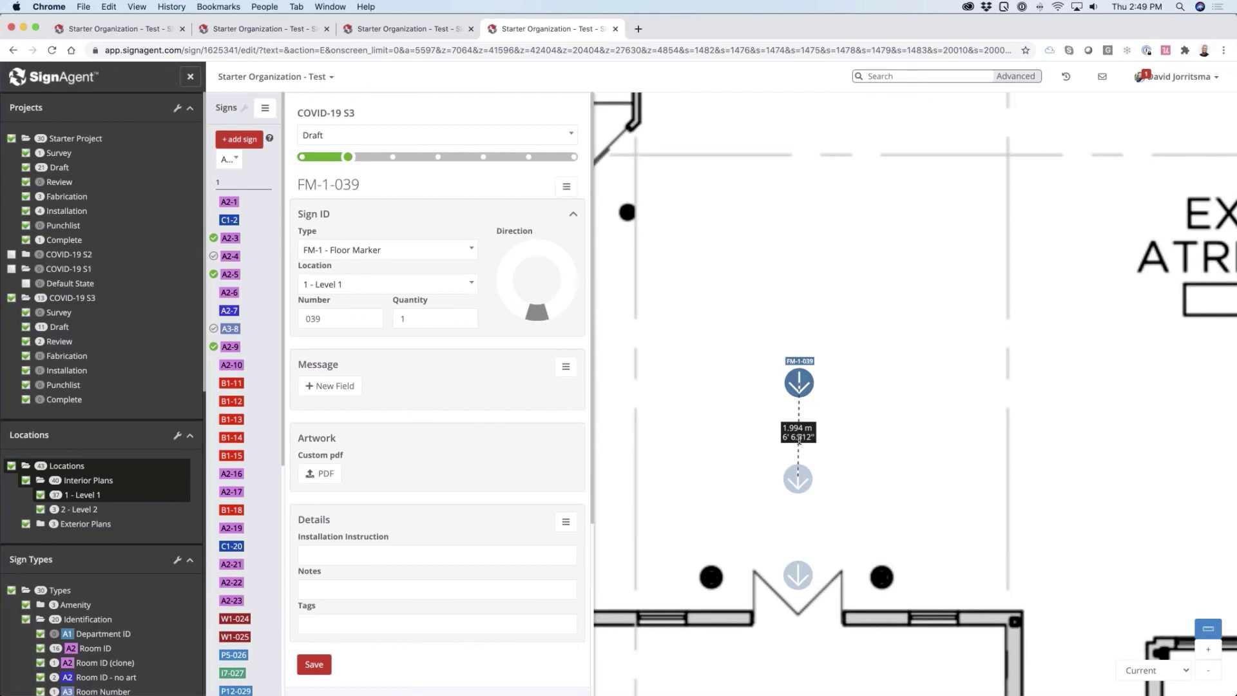
{"action": "left_click", "coordinate": [831, 532]}
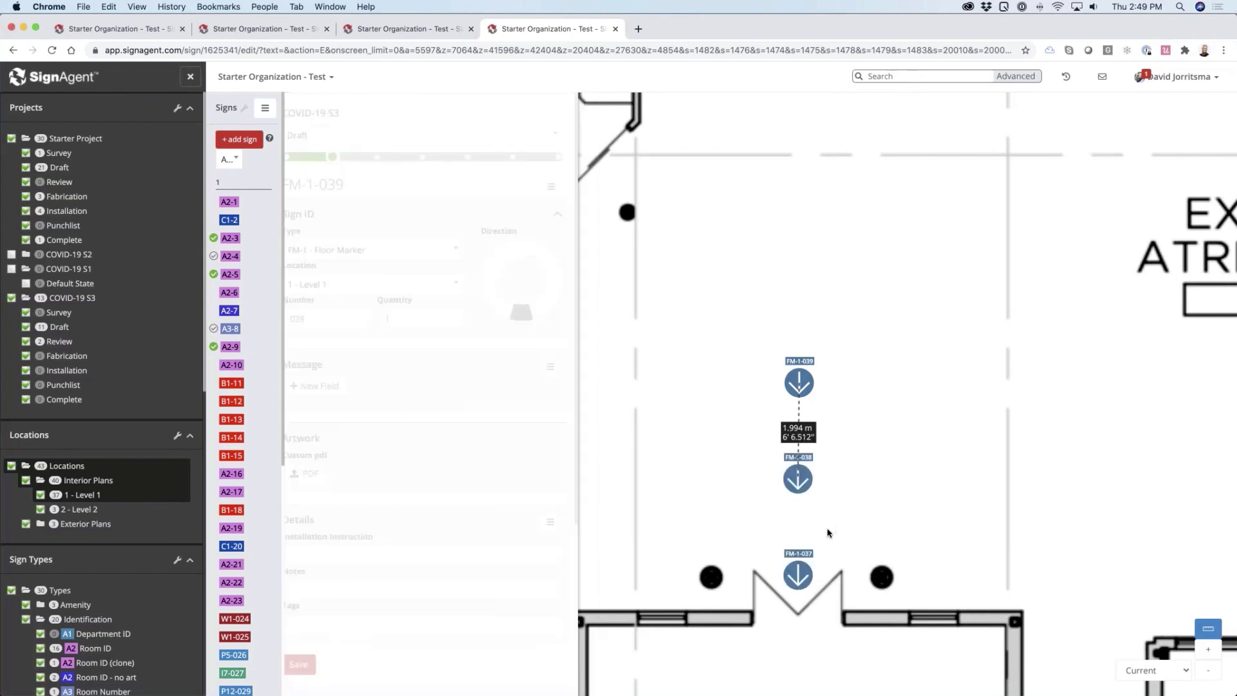
Measure from FM-1-039 to FM-1-037, from FM-1-037 to FM-1-038, and back to FM-1-039
{"action": "left_click", "coordinate": [806, 582]}
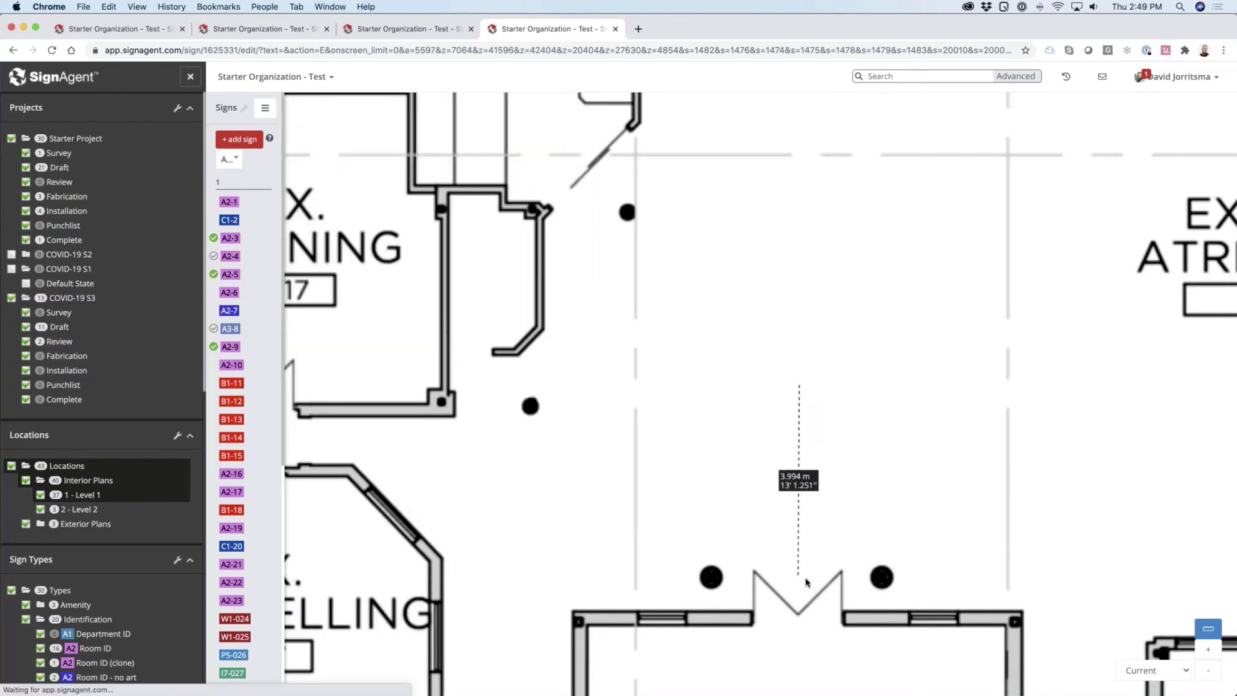
{"action": "left_click", "coordinate": [827, 502]}
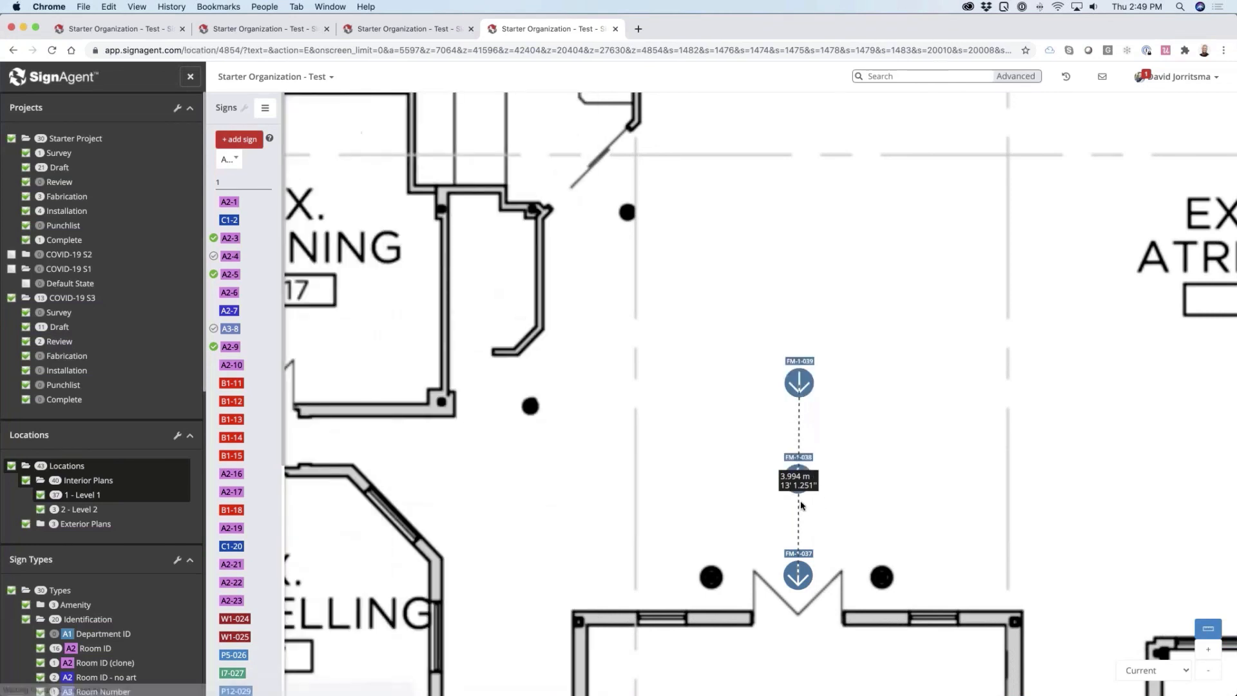
{"action": "left_click", "coordinate": [805, 461]}
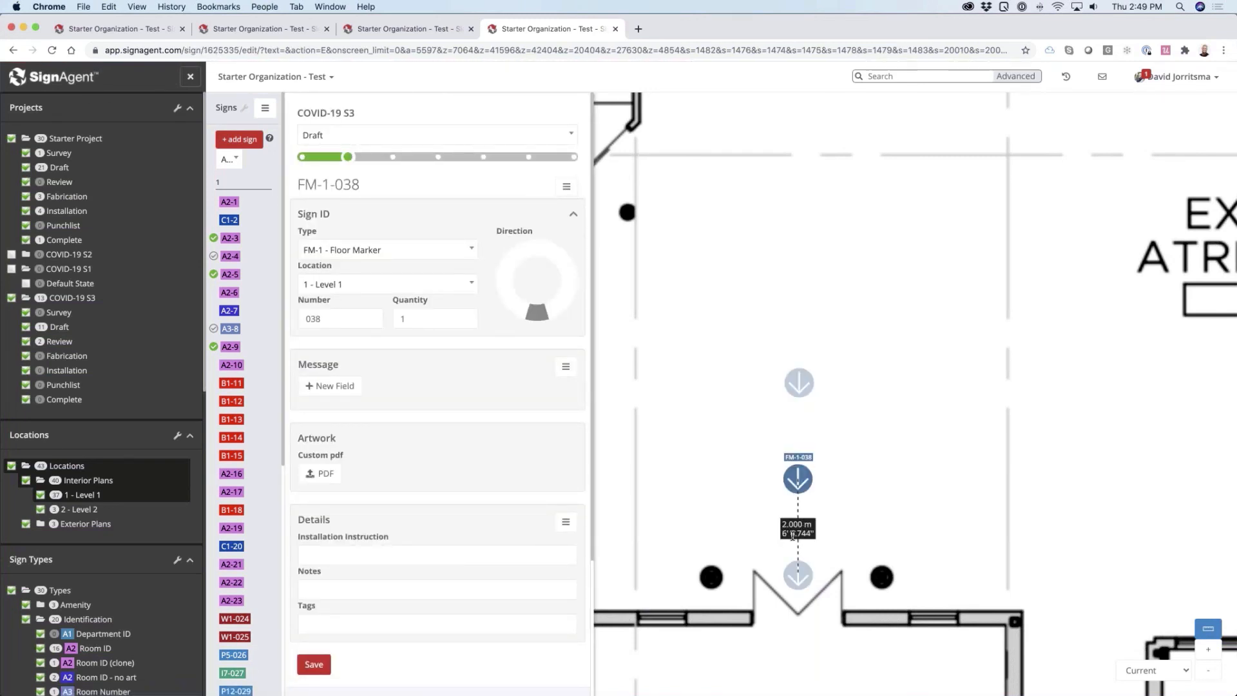
{"action": "left_click", "coordinate": [856, 523]}
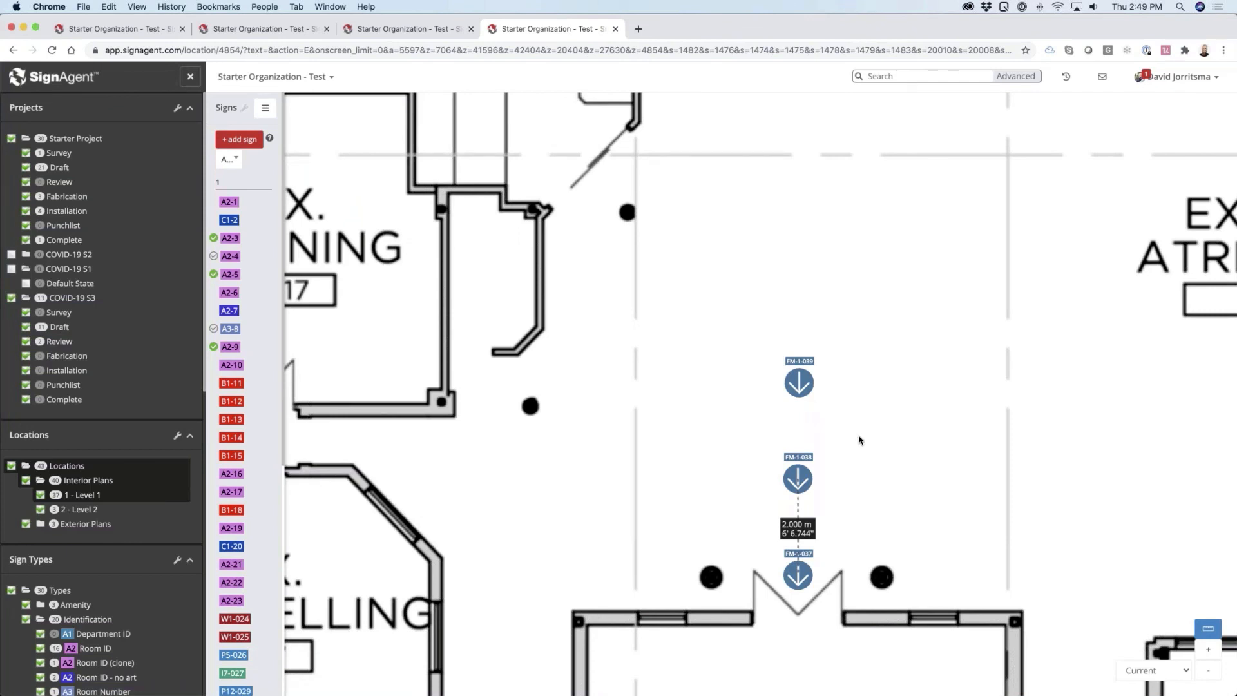
{"action": "scroll", "coordinate": [835, 484], "scroll_direction": "up", "scroll_amount": 3}
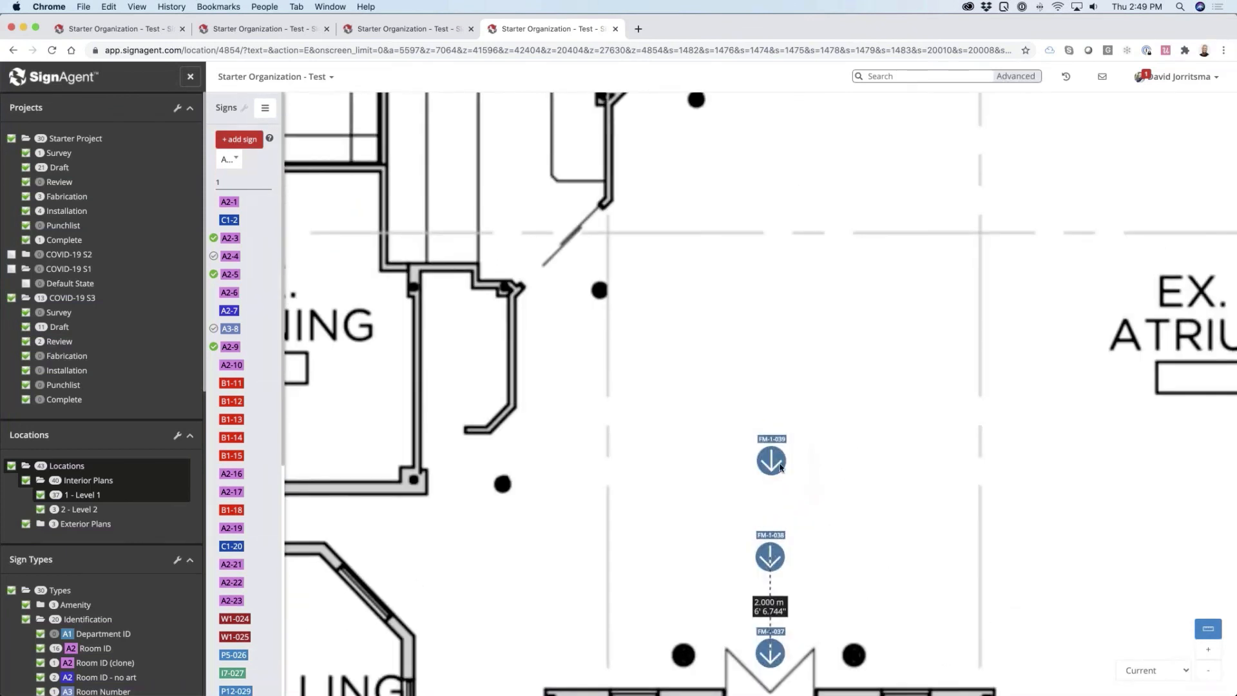
{"action": "left_click", "coordinate": [780, 467]}
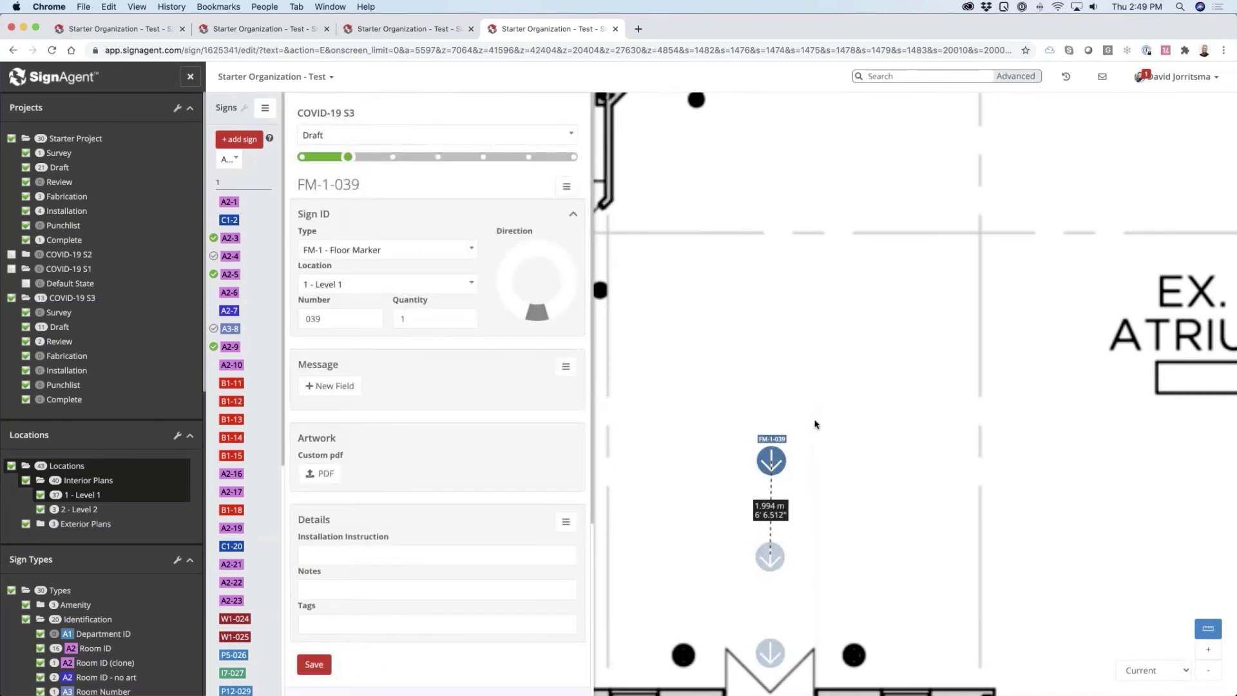
{"action": "left_click", "coordinate": [815, 421]}
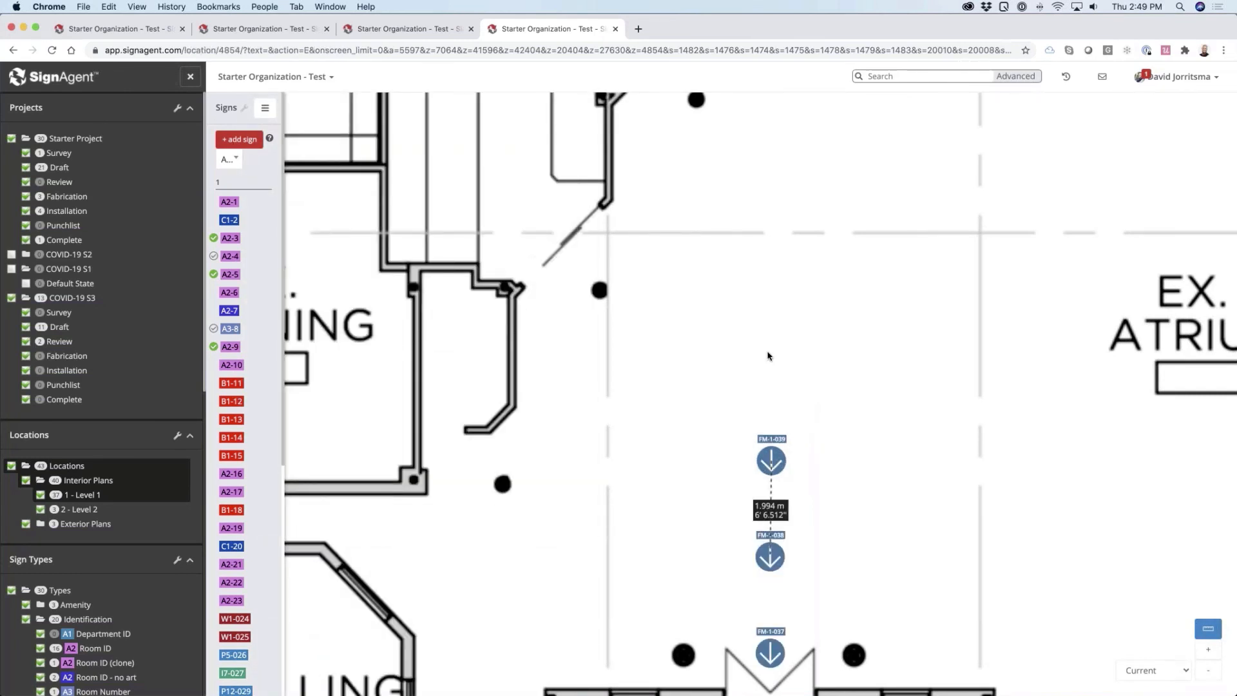
Add an FM-1 - Floor Marker sign on the Level 1 plan, in the atrium just beyond FM-1-039, and save it
{"action": "left_click", "coordinate": [768, 356]}
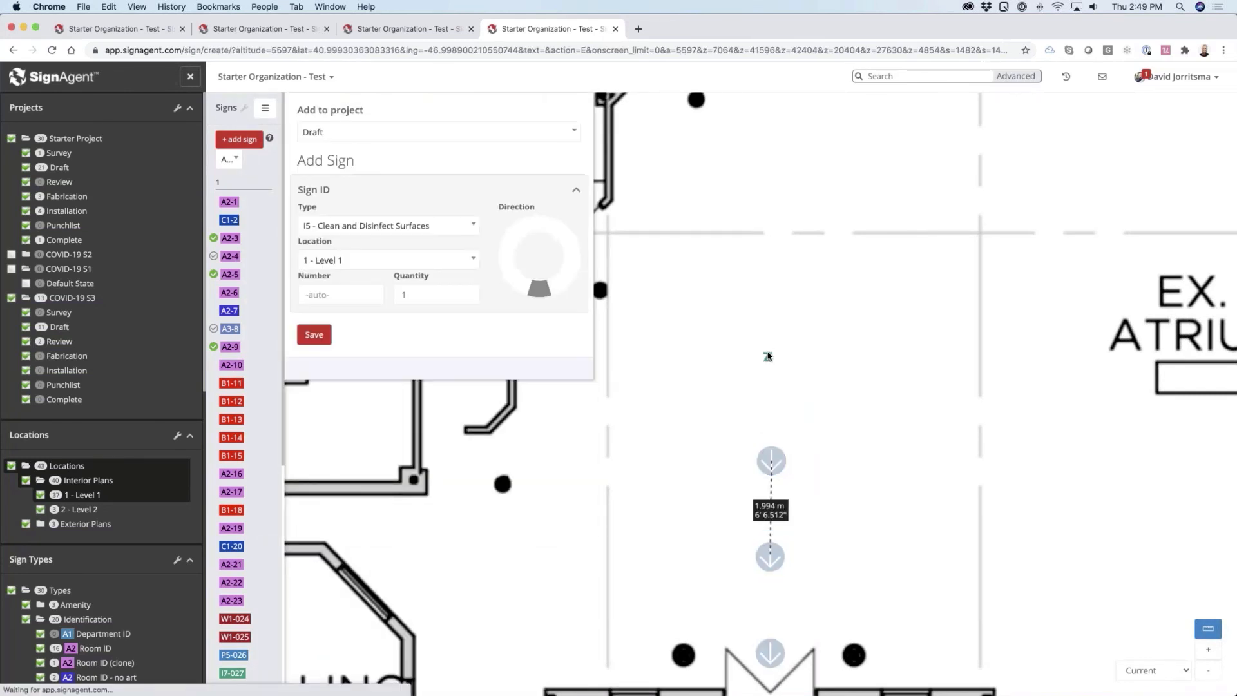
{"action": "left_click", "coordinate": [401, 225]}
{"action": "scroll", "coordinate": [392, 303], "scroll_direction": "up", "scroll_amount": 5}
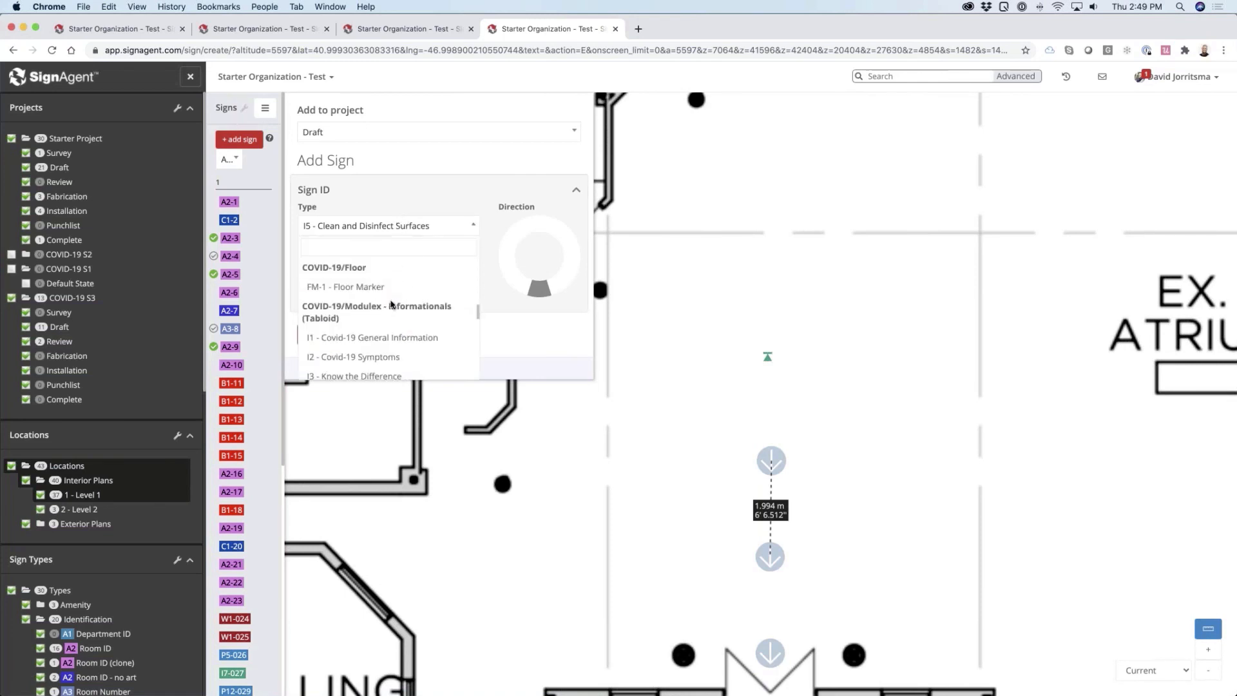
{"action": "left_click", "coordinate": [348, 287]}
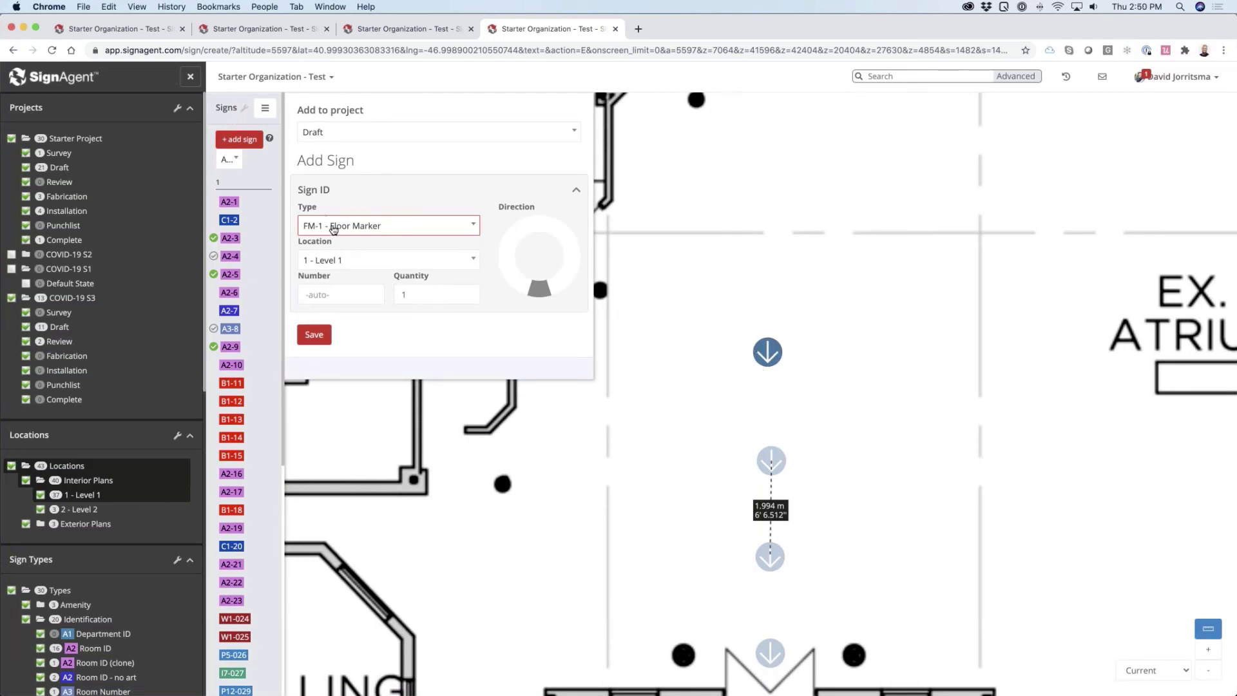
{"action": "mouse_move", "coordinate": [538, 294]}
{"action": "left_mouse_down"}
{"action": "mouse_move", "coordinate": [566, 287]}
{"action": "mouse_move", "coordinate": [574, 261]}
{"action": "mouse_move", "coordinate": [562, 237]}
{"action": "mouse_move", "coordinate": [530, 230]}
{"action": "mouse_move", "coordinate": [547, 227]}
{"action": "mouse_move", "coordinate": [558, 229]}
{"action": "mouse_move", "coordinate": [544, 317]}
{"action": "left_mouse_up"}
{"action": "left_click", "coordinate": [321, 334]}
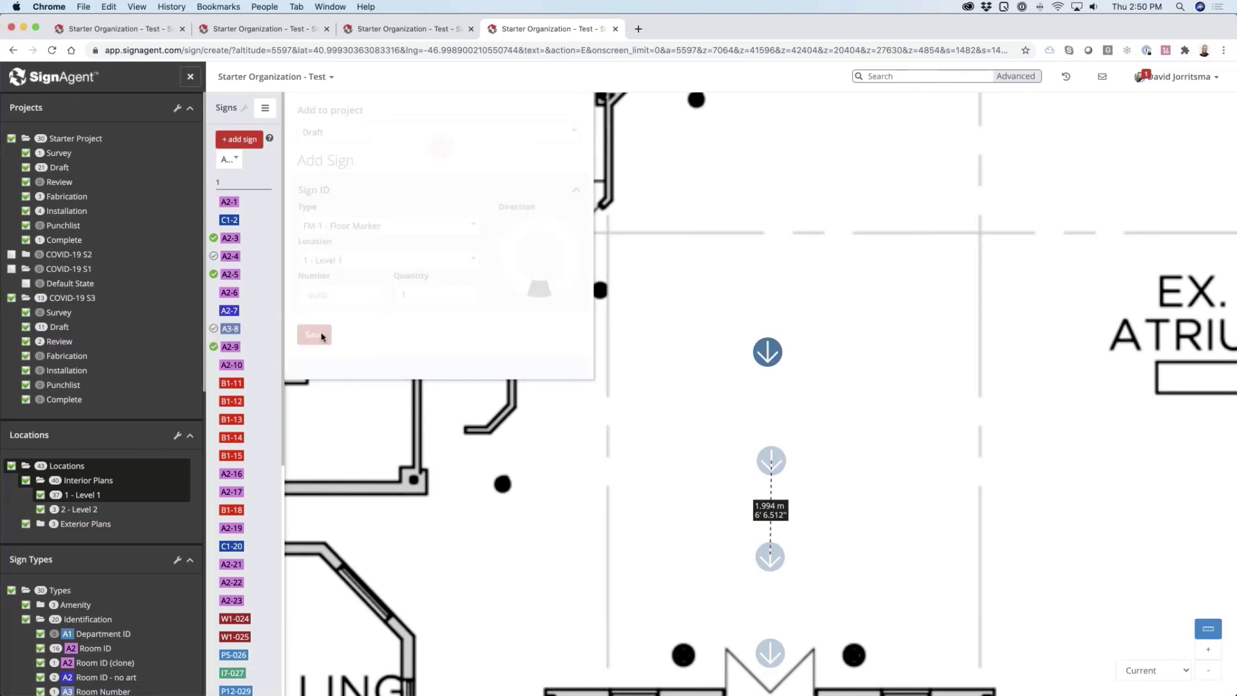
Move the new floor marker into line with the others, about 2 m from FM-1-039, using the measured distance
{"action": "left_click", "coordinate": [772, 357]}
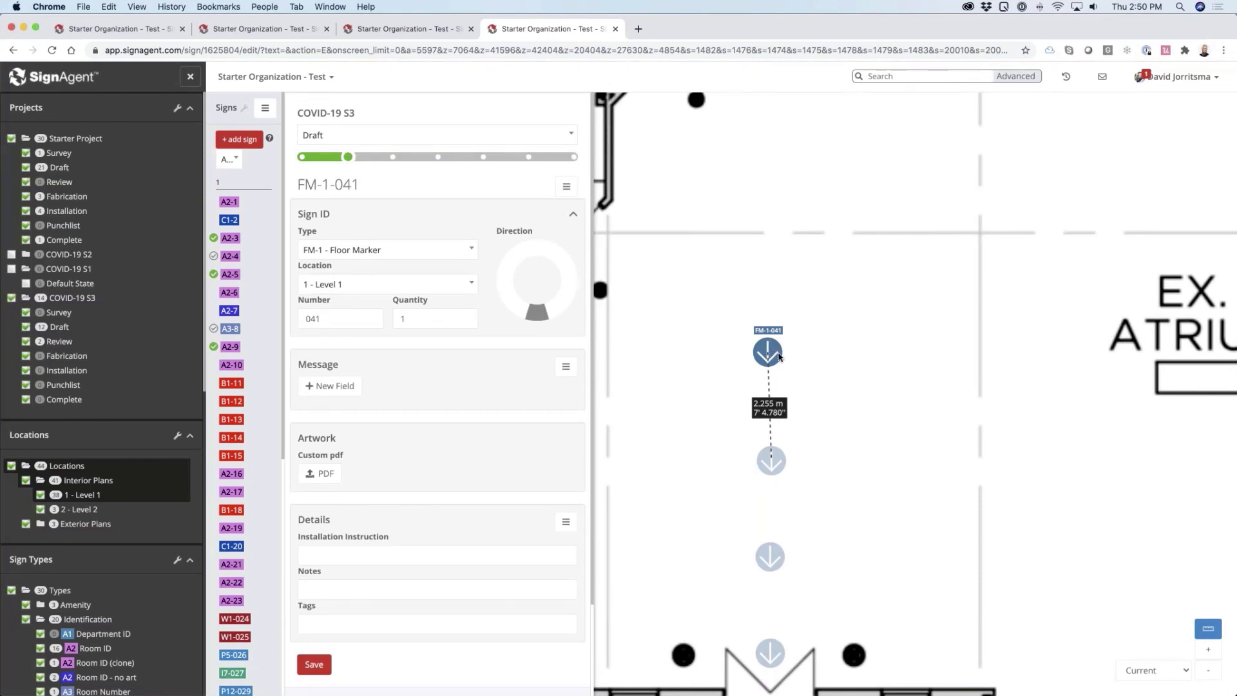
{"action": "left_click_drag", "start_coordinate": [779, 357], "coordinate": [779, 367]}
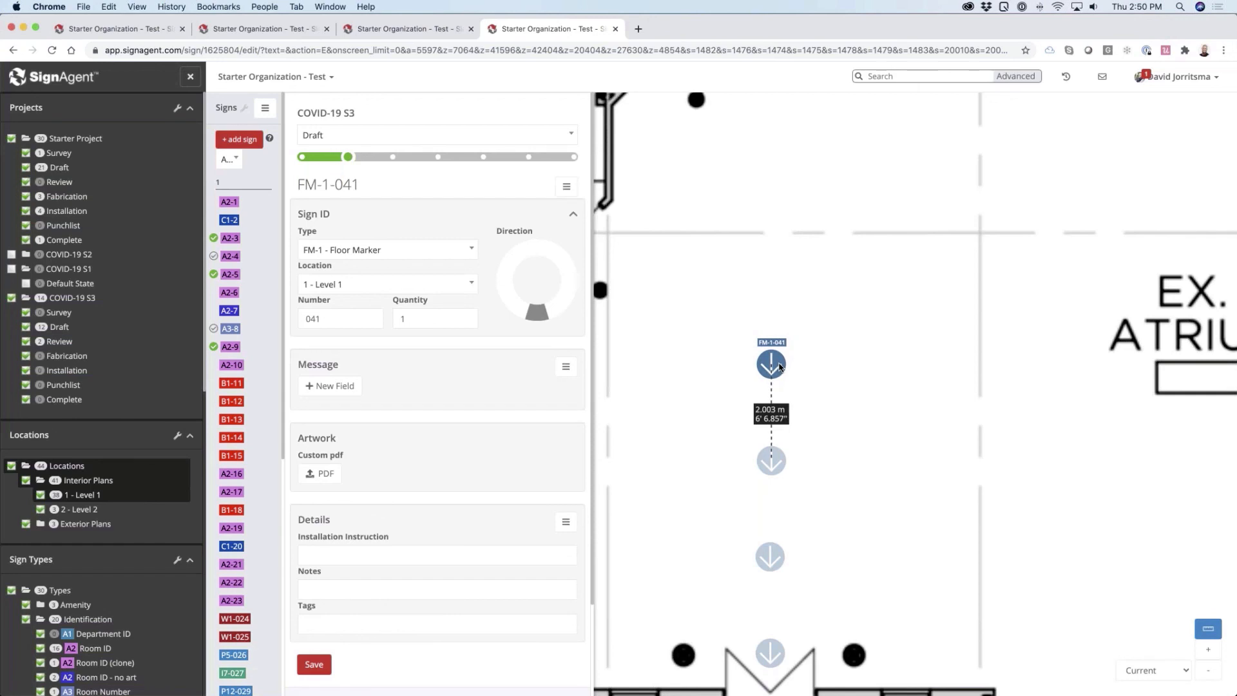
{"action": "left_click", "coordinate": [817, 382]}
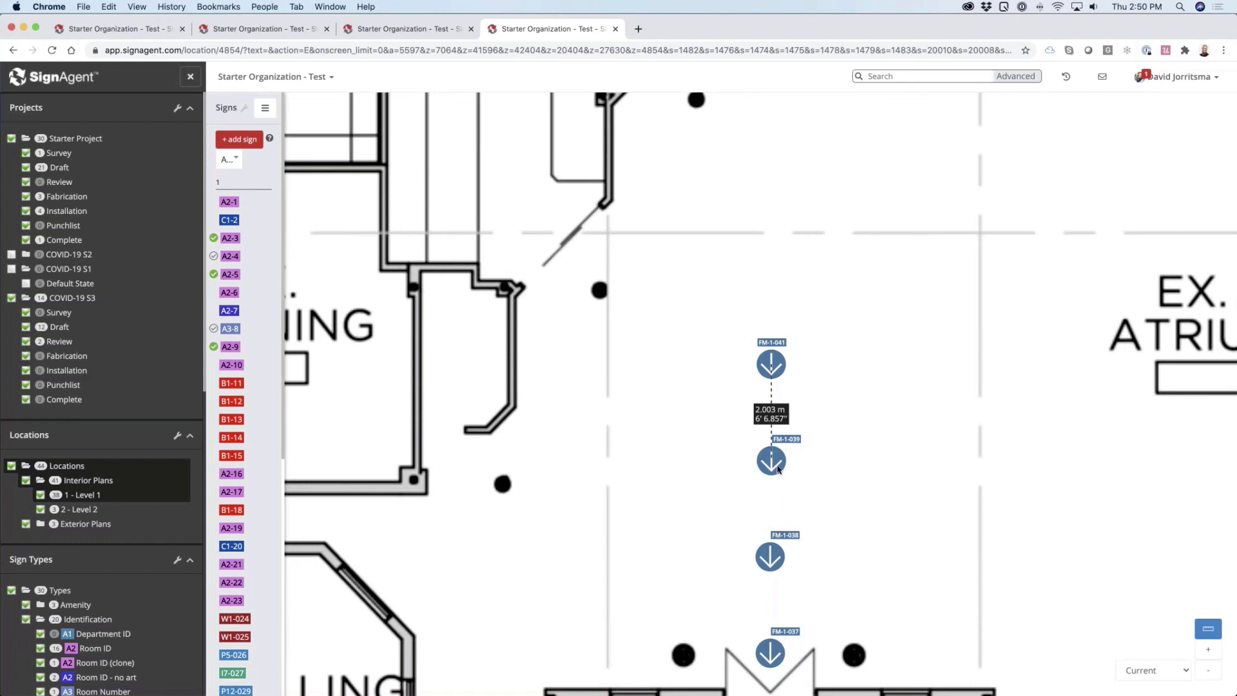
Switch to Illustrator and show the whole floor_arrow artboard of marker.ai
{"action": "key", "text": "super+Tab"}
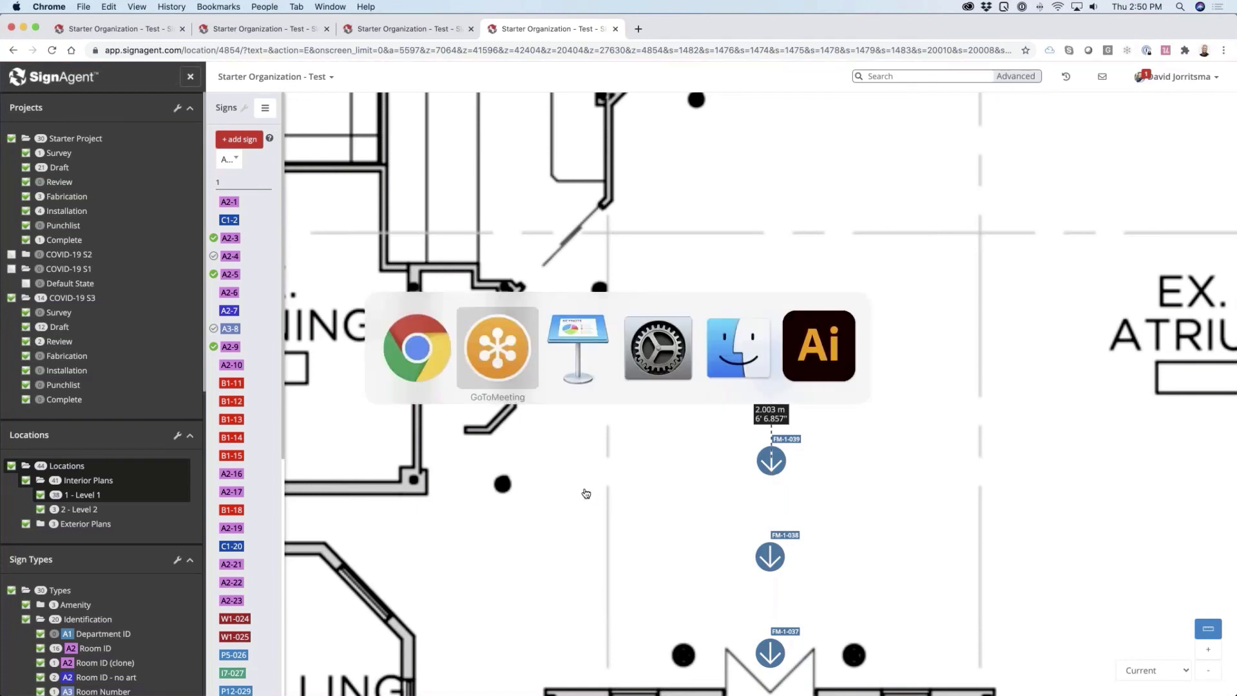
{"action": "left_click", "coordinate": [814, 367]}
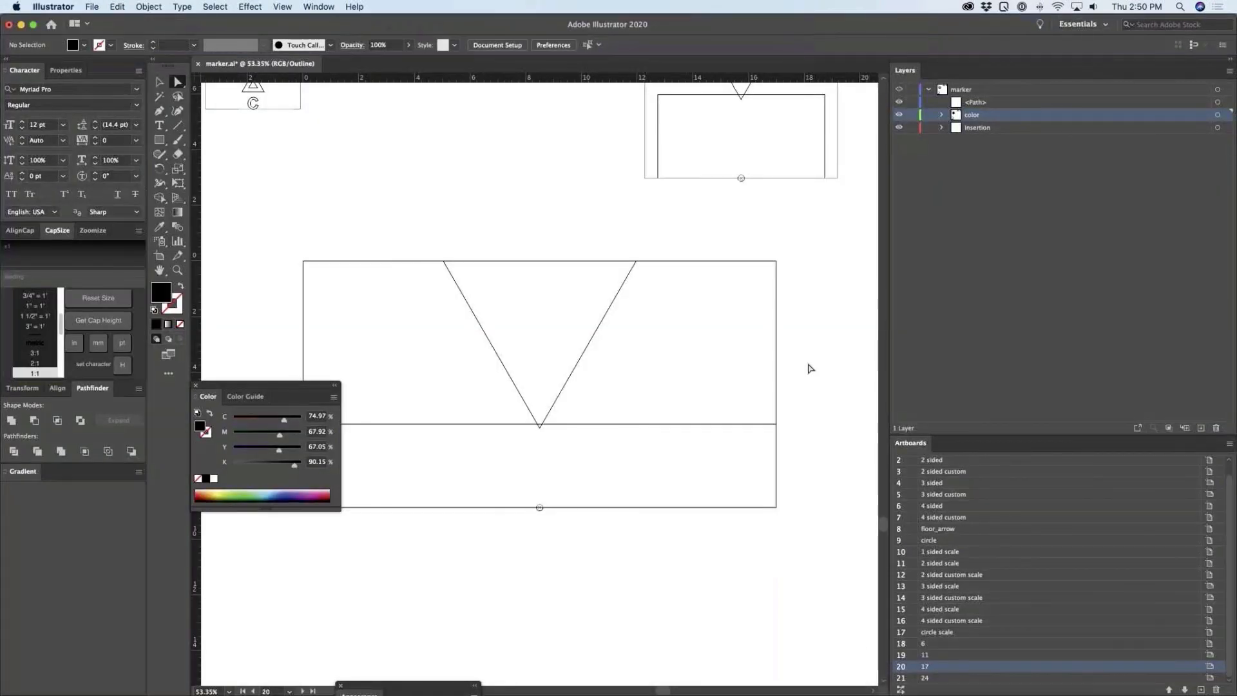
{"action": "key", "text": "super+0"}
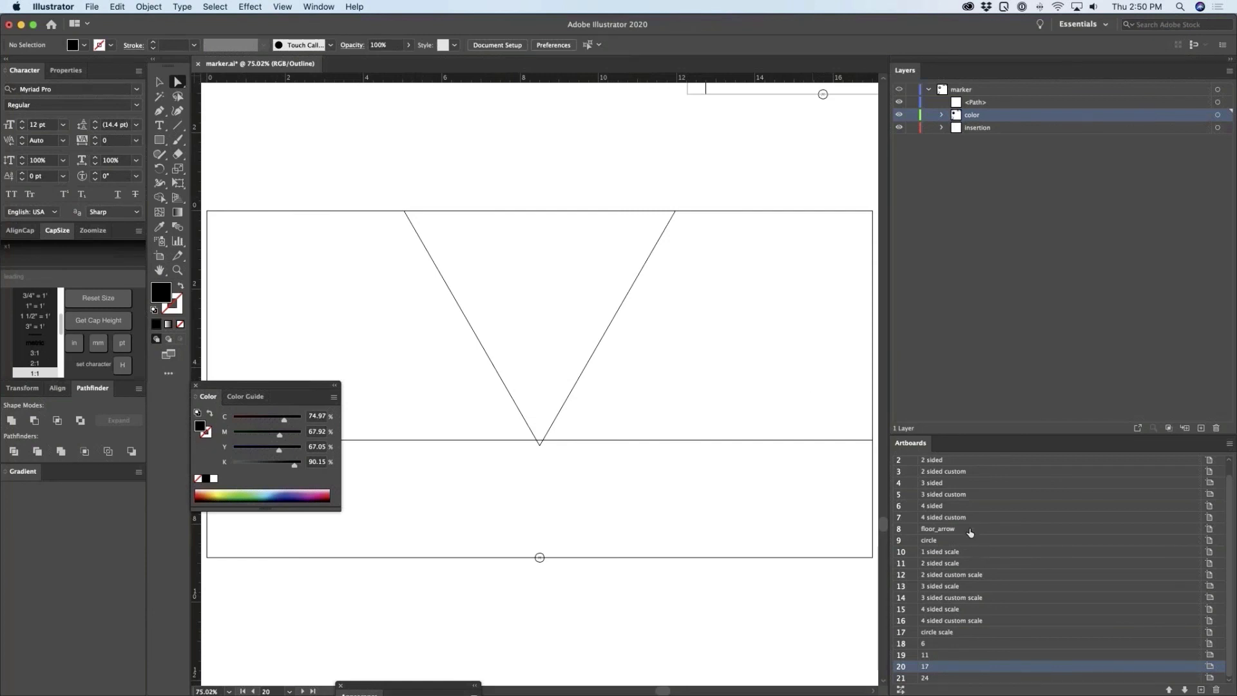
{"action": "left_click", "coordinate": [942, 530]}
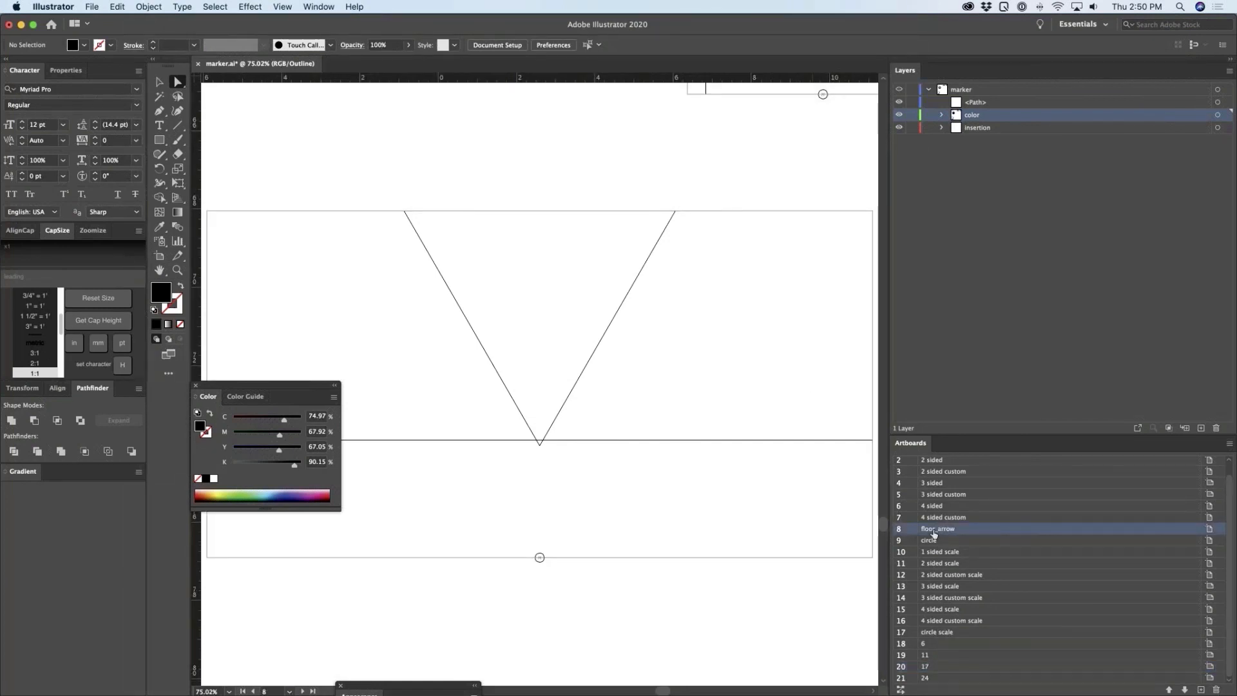
{"action": "key", "text": "super+0"}
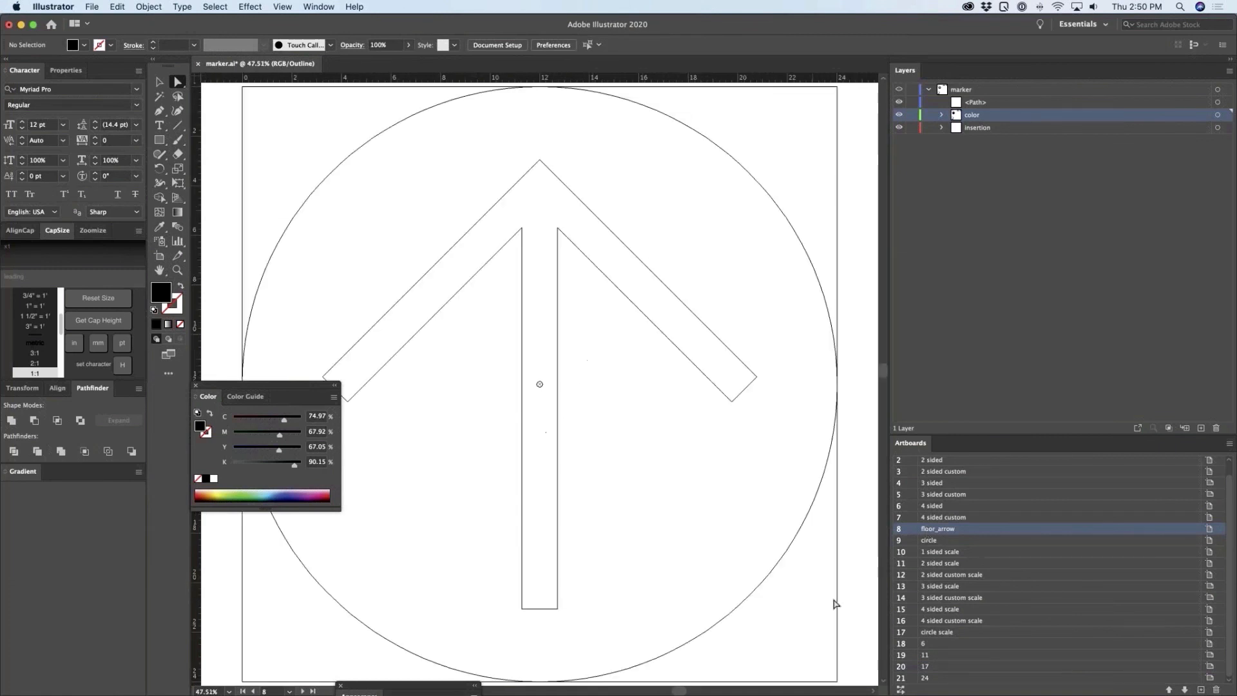
{"action": "key", "text": "super+minus"}
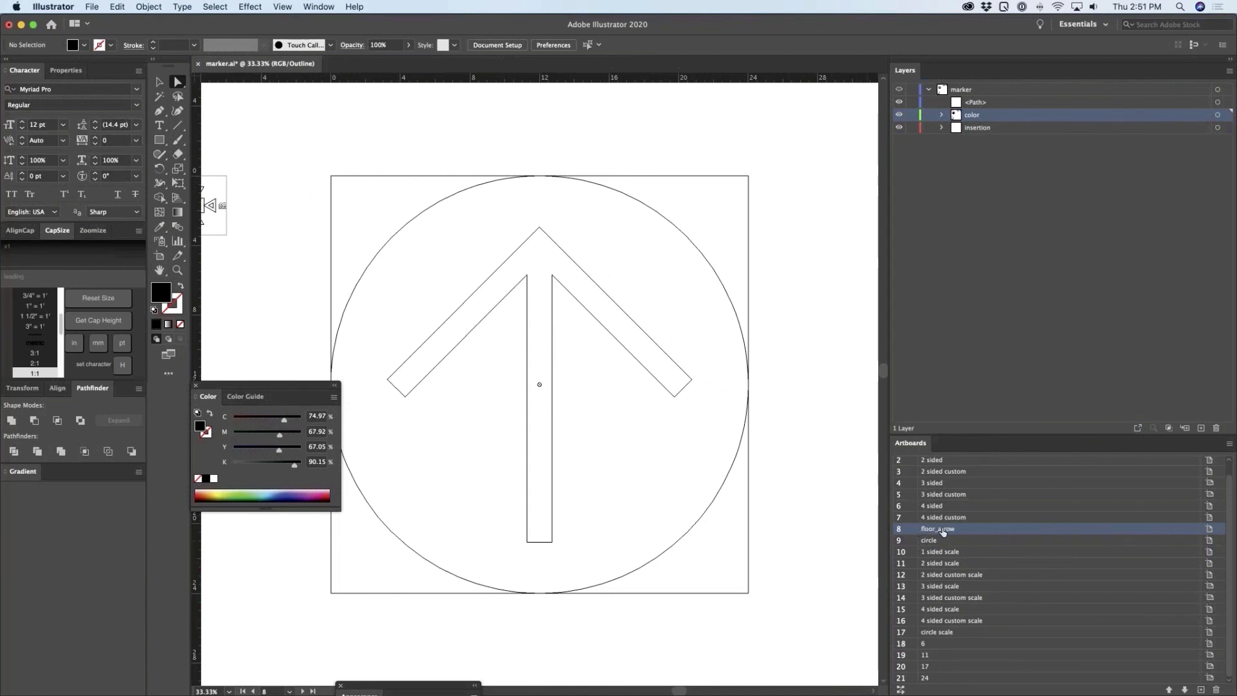
Look up the Export As option for the floor_arrow artboard and dismiss it without exporting
{"action": "left_click", "coordinate": [92, 6]}
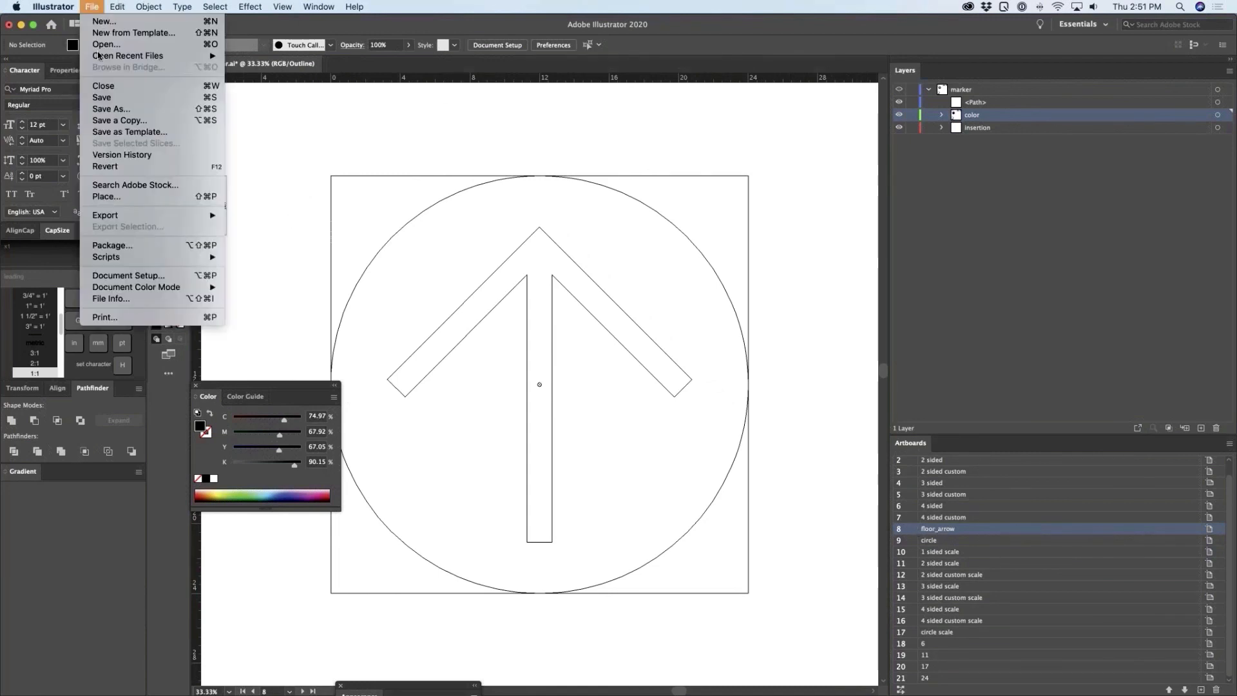
{"action": "mouse_move", "coordinate": [149, 217]}
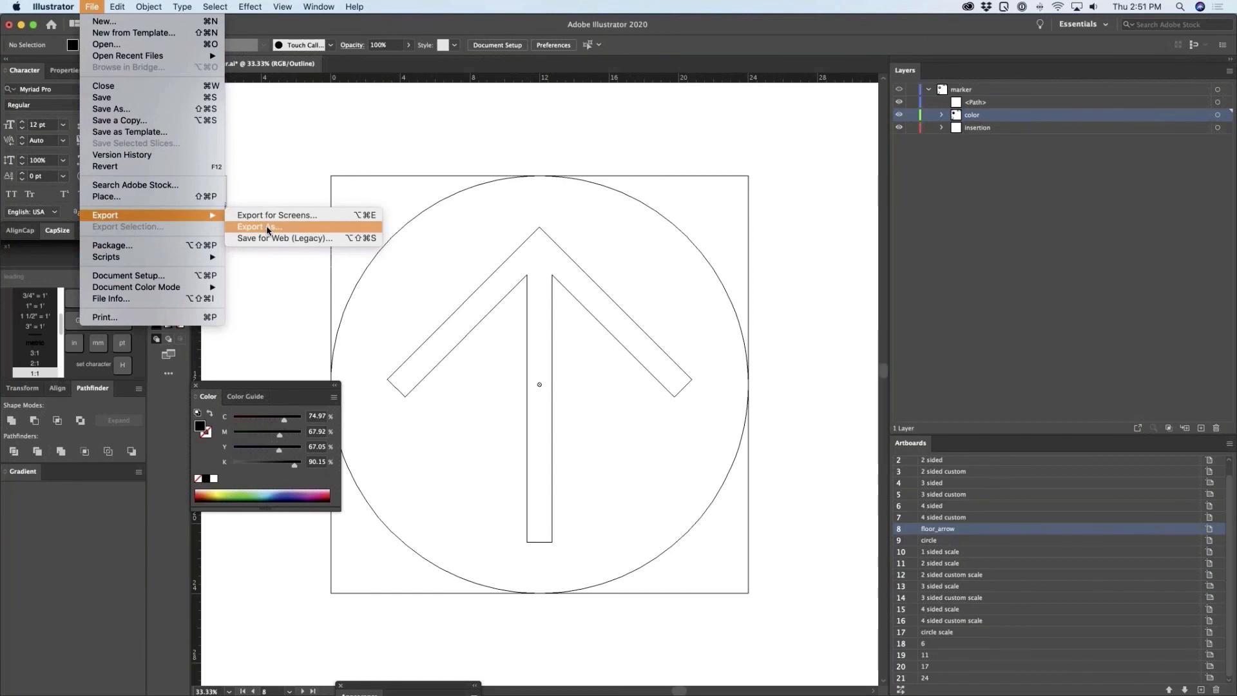
{"action": "left_click", "coordinate": [270, 294]}
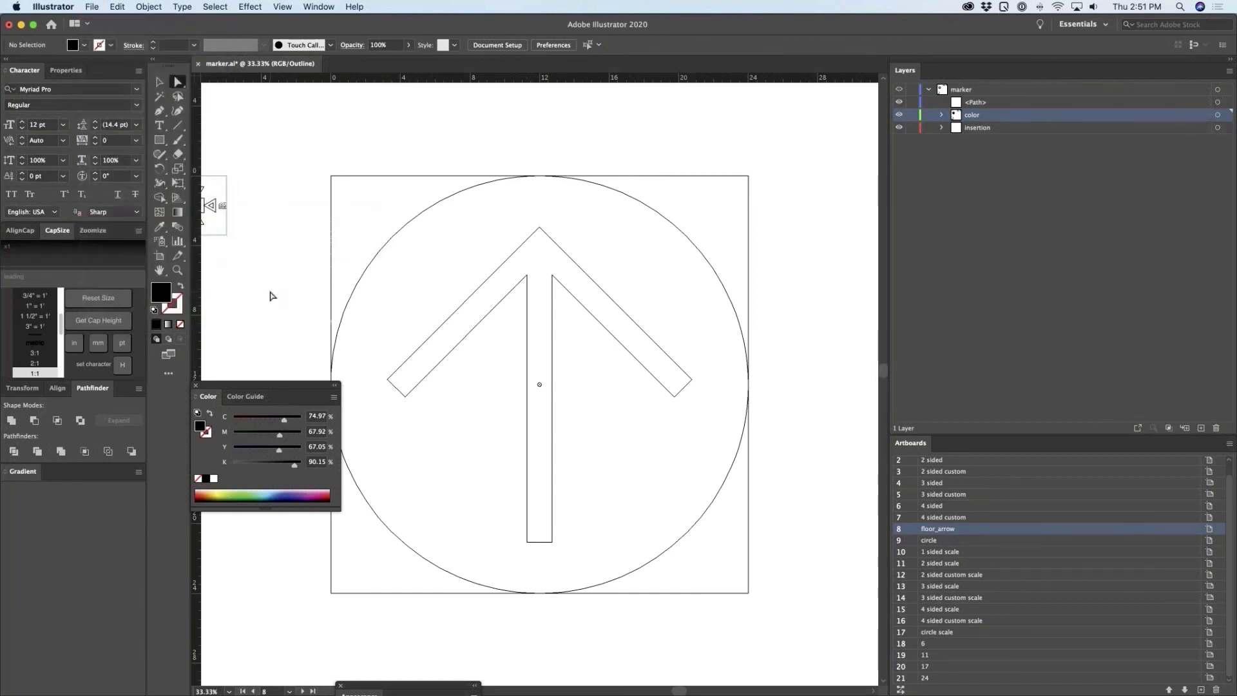
Switch to SignAgent in Chrome, open the organization's visuals list and examine its Sign Markers section
{"action": "key", "text": "super+Tab"}
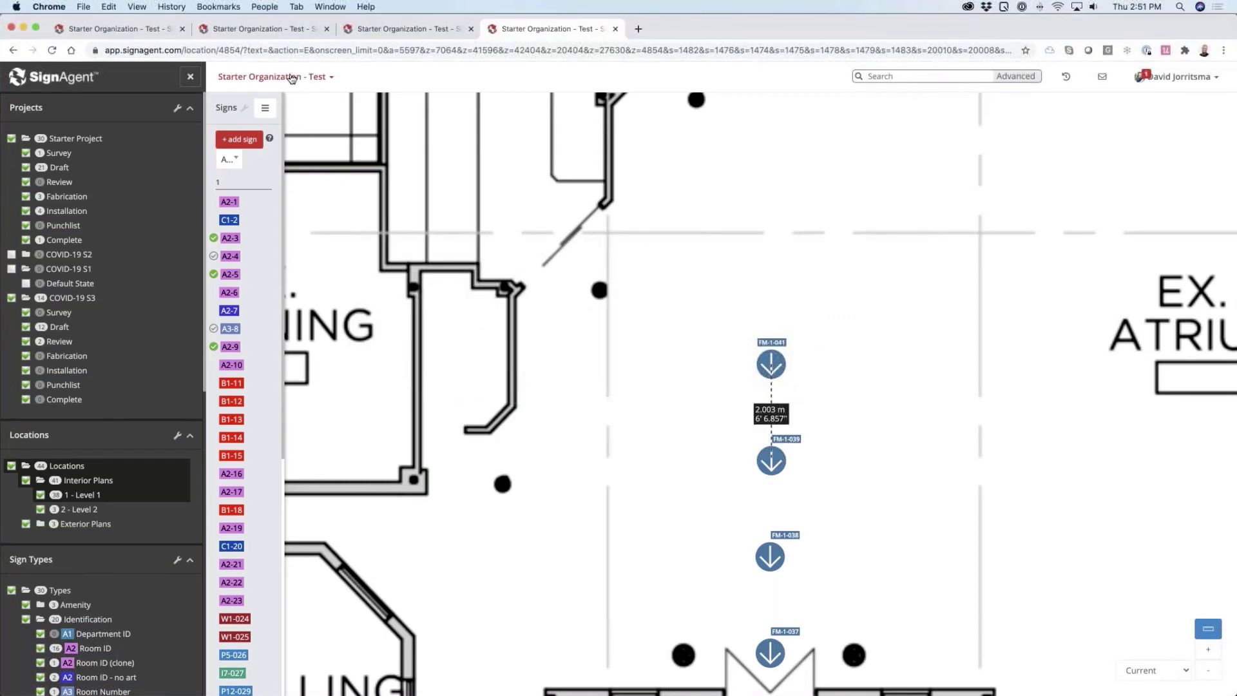
{"action": "left_click", "coordinate": [294, 80]}
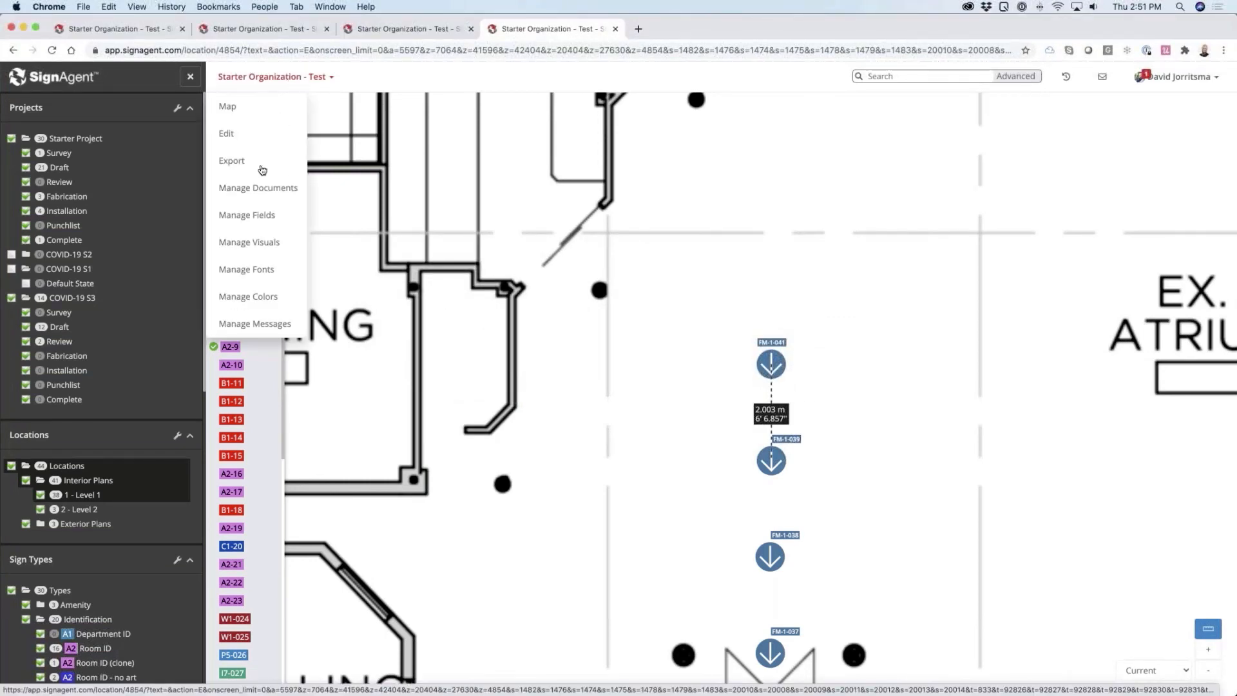
{"action": "left_click", "coordinate": [258, 243]}
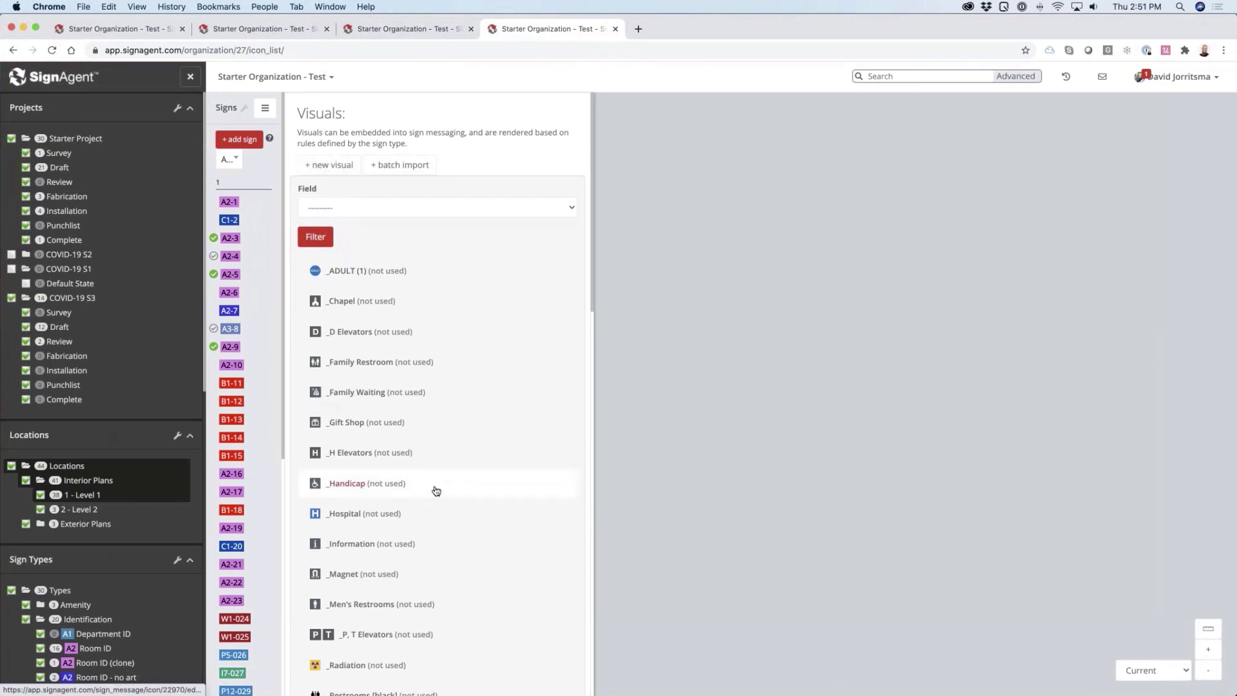
{"action": "scroll", "coordinate": [435, 488], "scroll_direction": "down", "scroll_amount": 8}
{"action": "scroll", "coordinate": [437, 489], "scroll_direction": "down", "scroll_amount": 10}
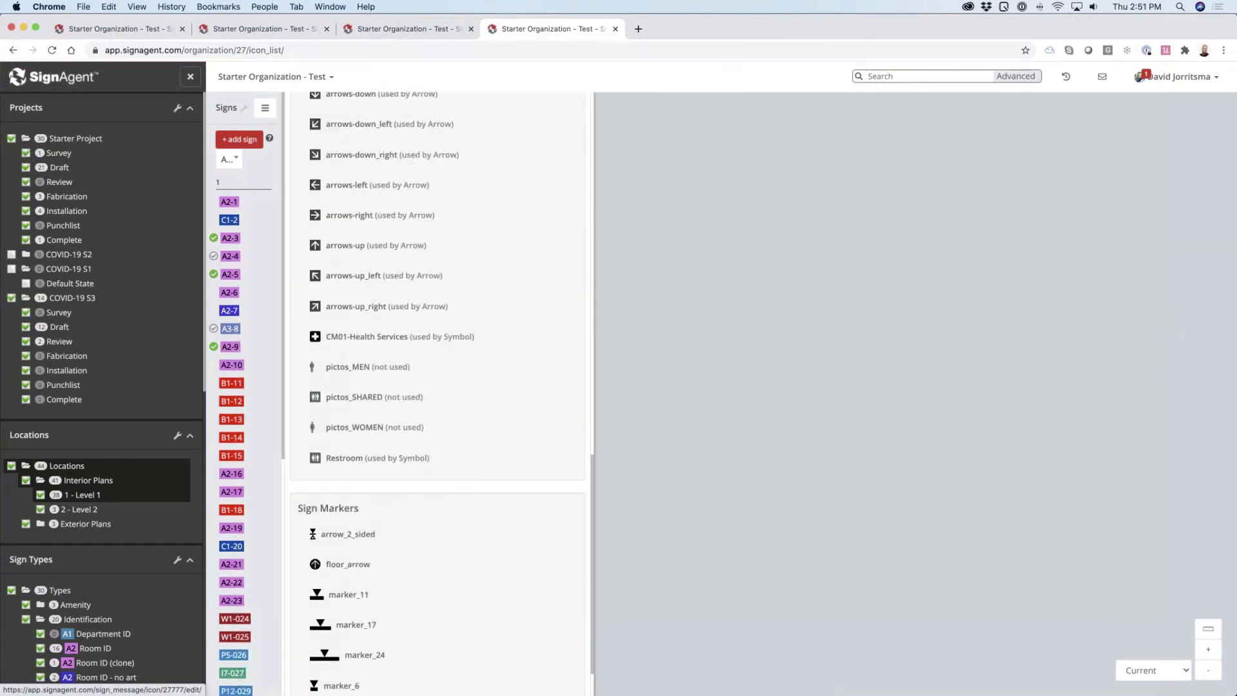
{"action": "scroll", "coordinate": [437, 489], "scroll_direction": "down", "scroll_amount": 1}
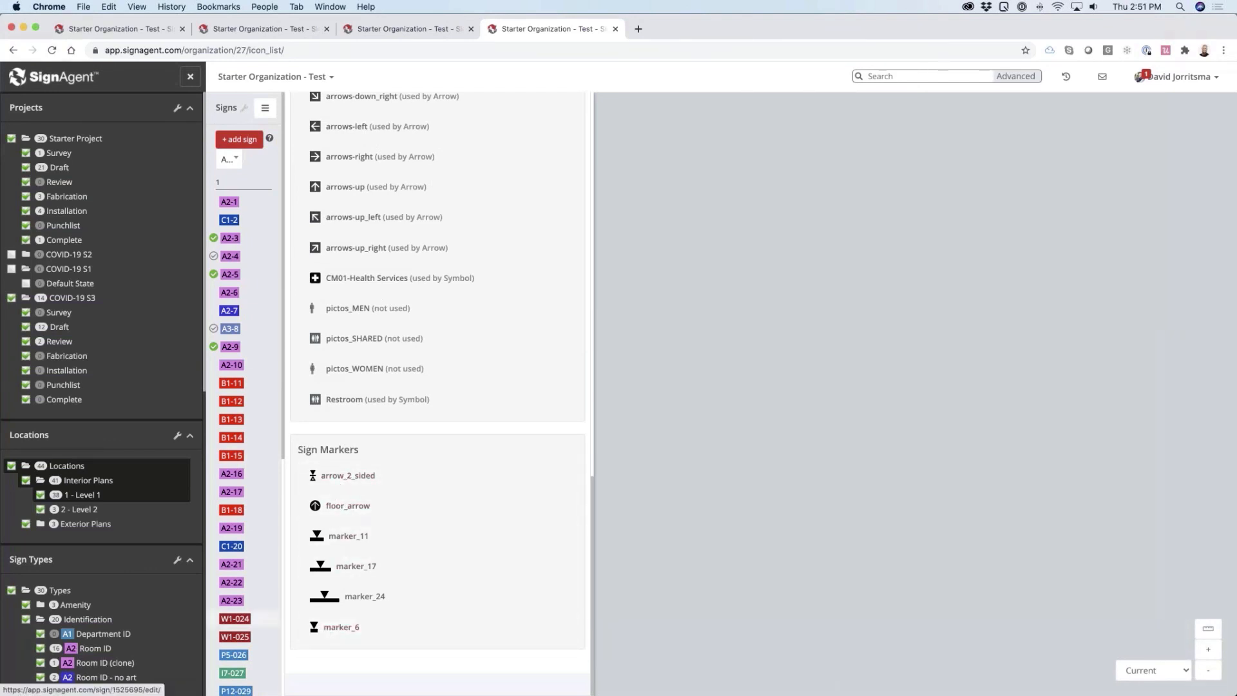
Open the FM-1 Floor Marker sign type for editing and show its marker settings
{"action": "scroll", "coordinate": [120, 625], "scroll_direction": "down", "scroll_amount": 10}
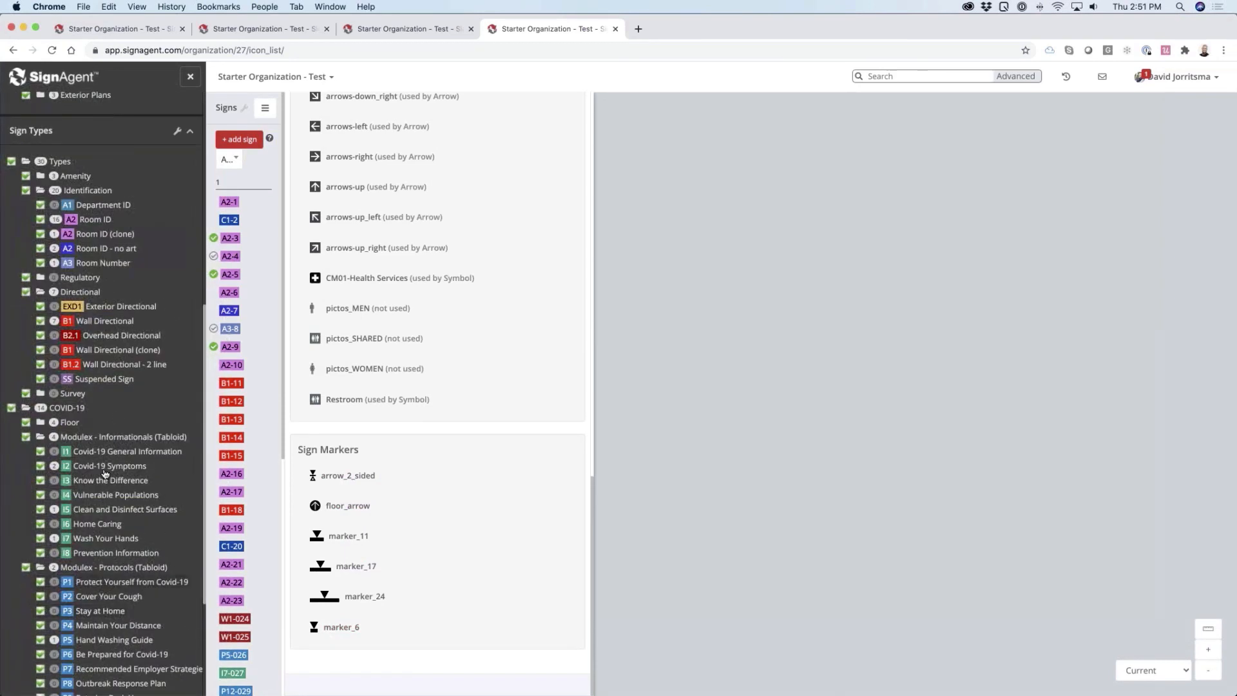
{"action": "left_click", "coordinate": [71, 423]}
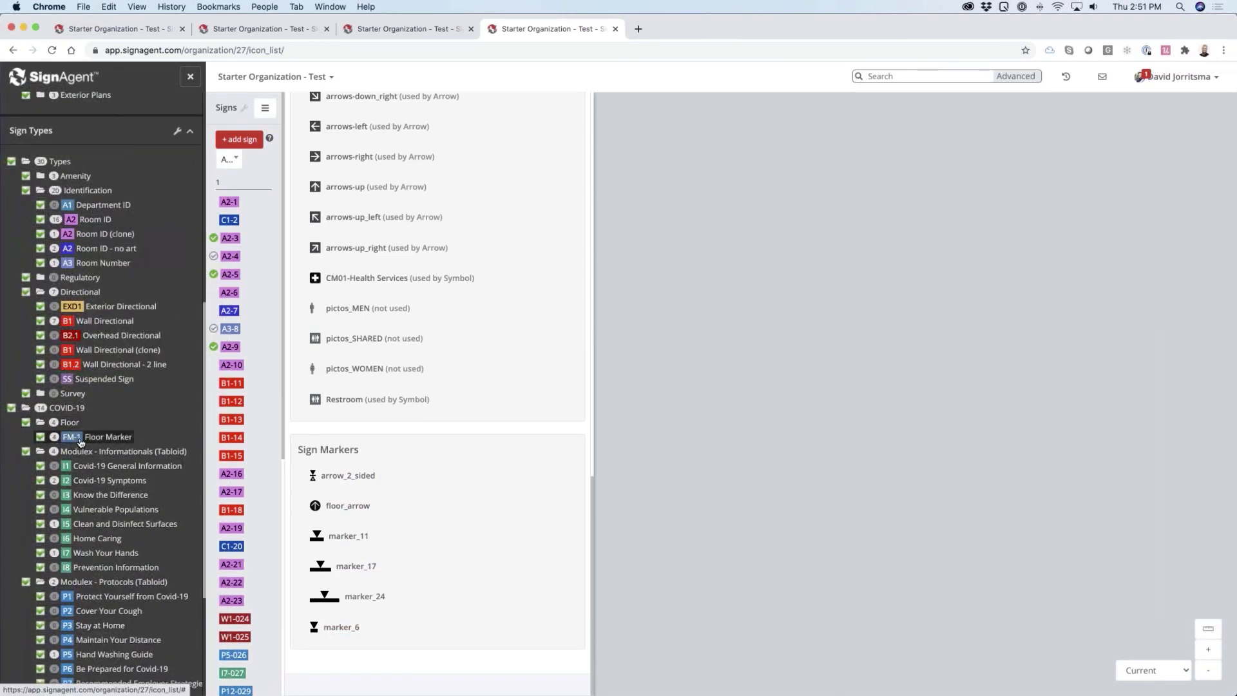
{"action": "left_click", "coordinate": [79, 438]}
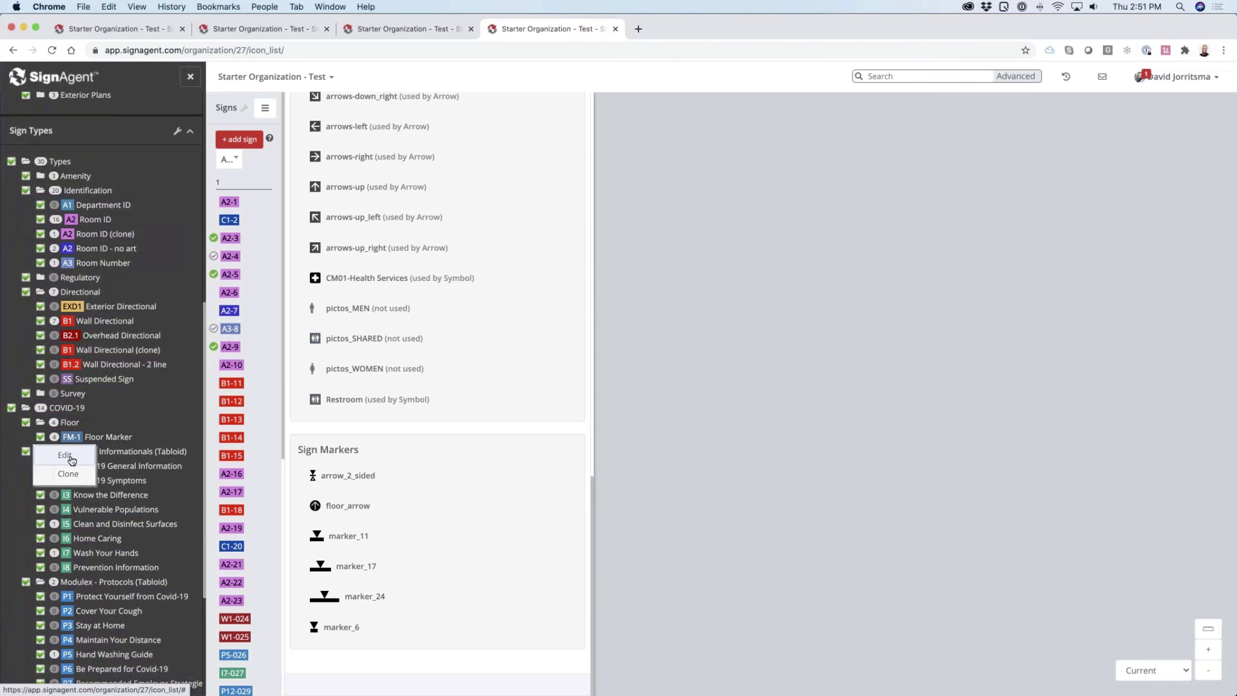
{"action": "left_click", "coordinate": [71, 458]}
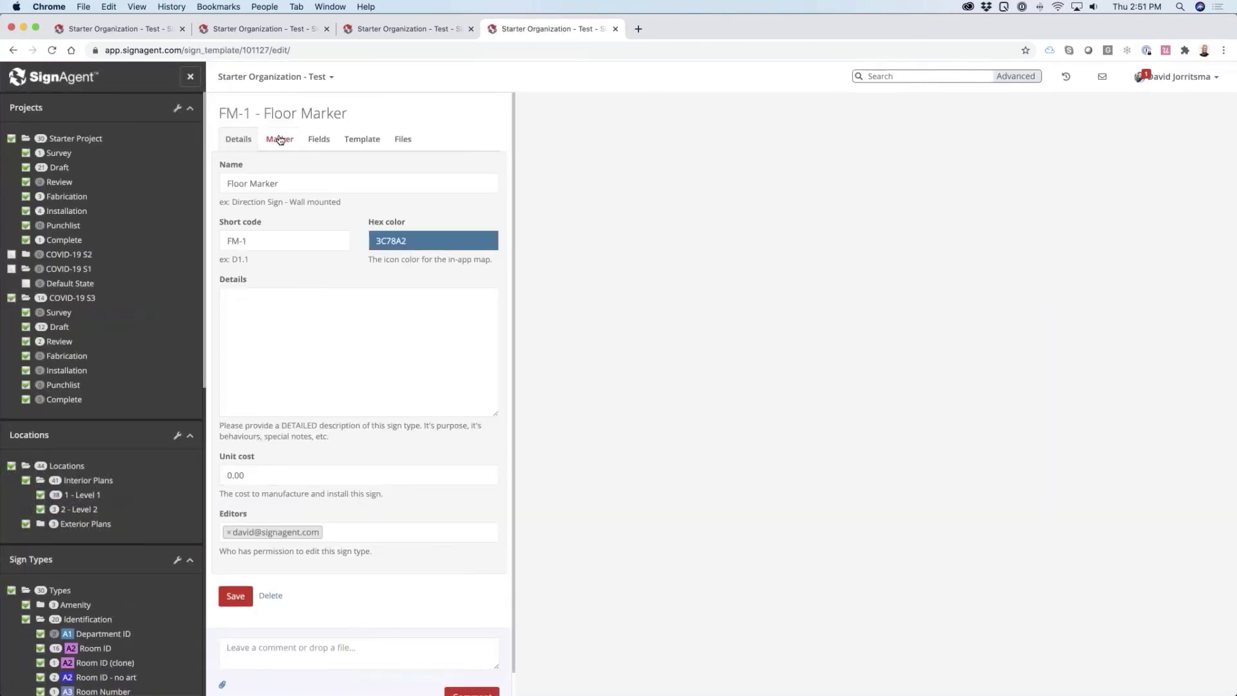
{"action": "left_click", "coordinate": [280, 139]}
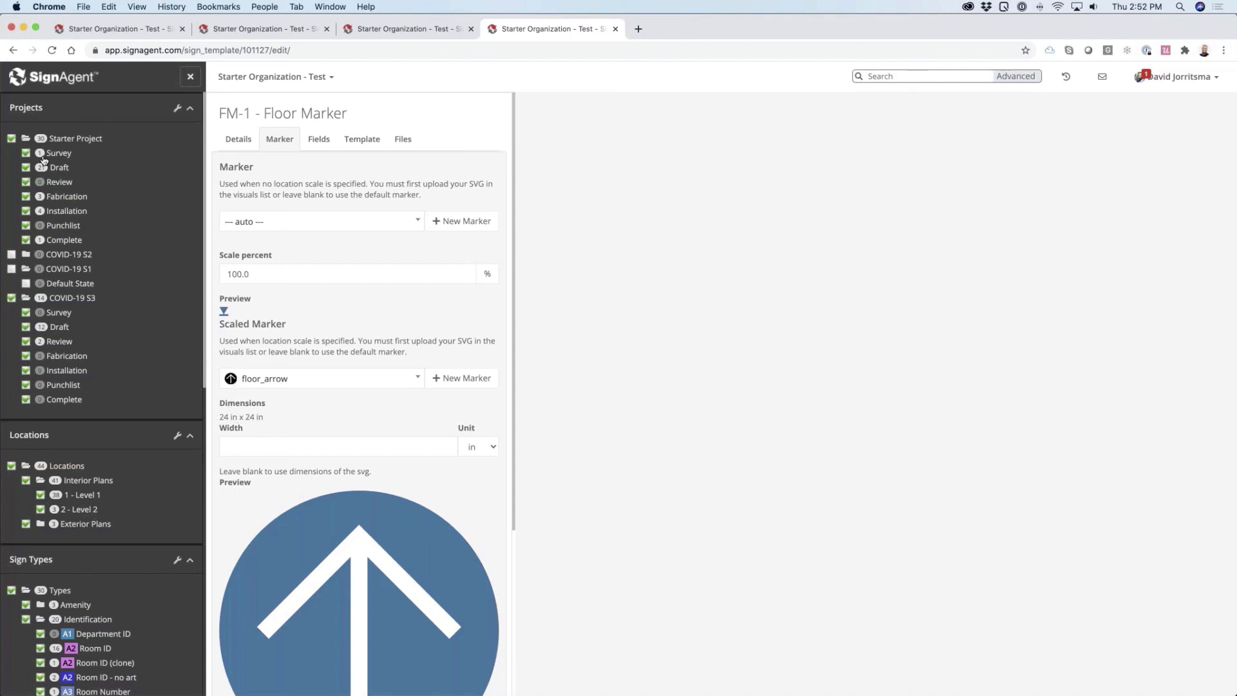
Open the Level 1 plan and examine the row of floor markers in the atrium outside the chapel
{"action": "left_click", "coordinate": [82, 497]}
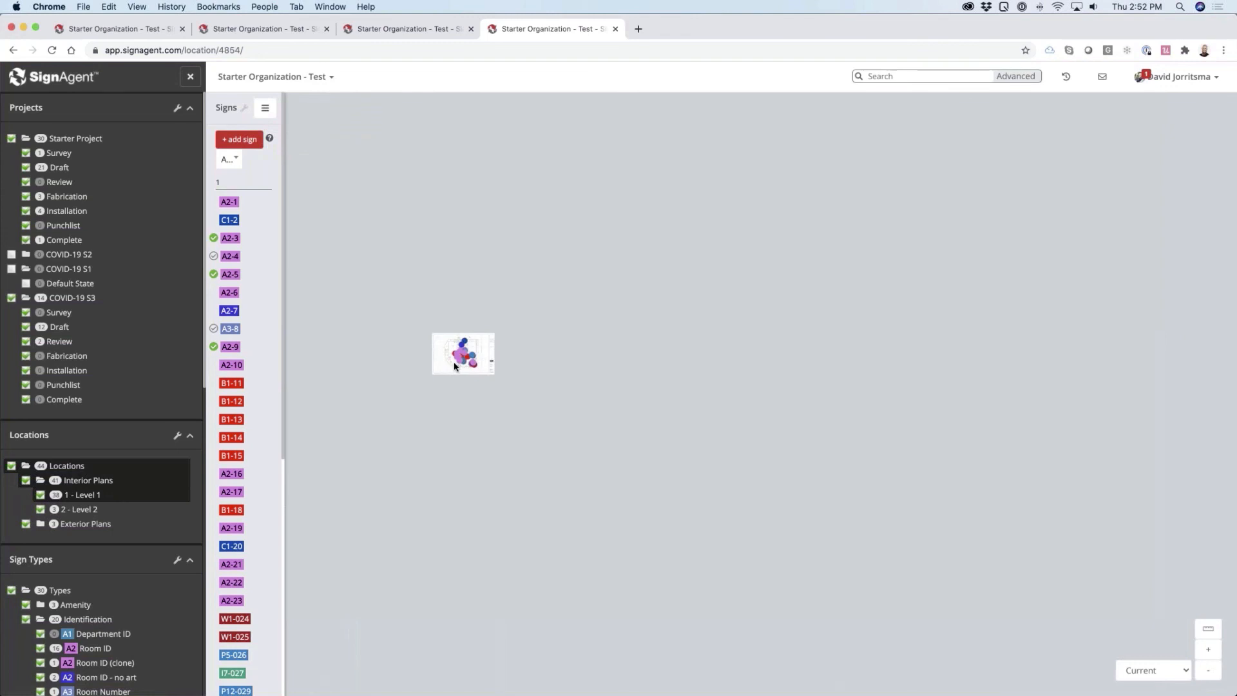
{"action": "scroll", "coordinate": [451, 366], "scroll_direction": "up", "scroll_amount": 2}
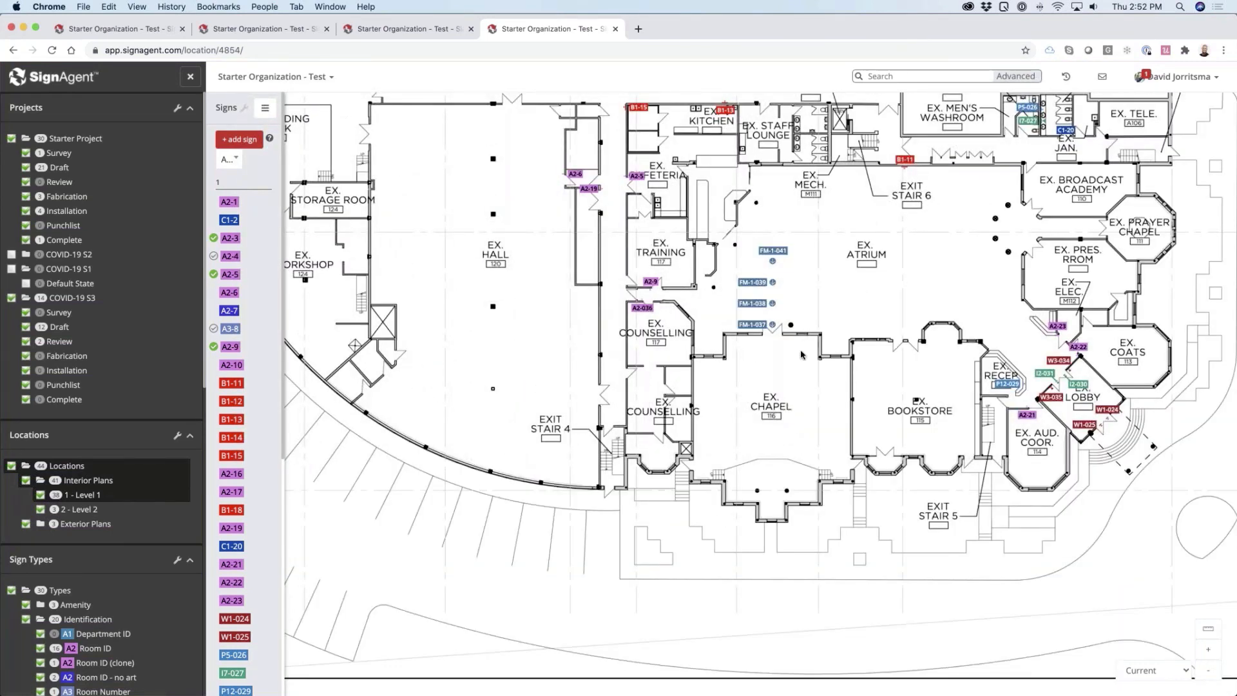
{"action": "left_click_drag", "start_coordinate": [832, 352], "coordinate": [776, 414]}
{"action": "scroll", "coordinate": [772, 378], "scroll_direction": "up", "scroll_amount": 3}
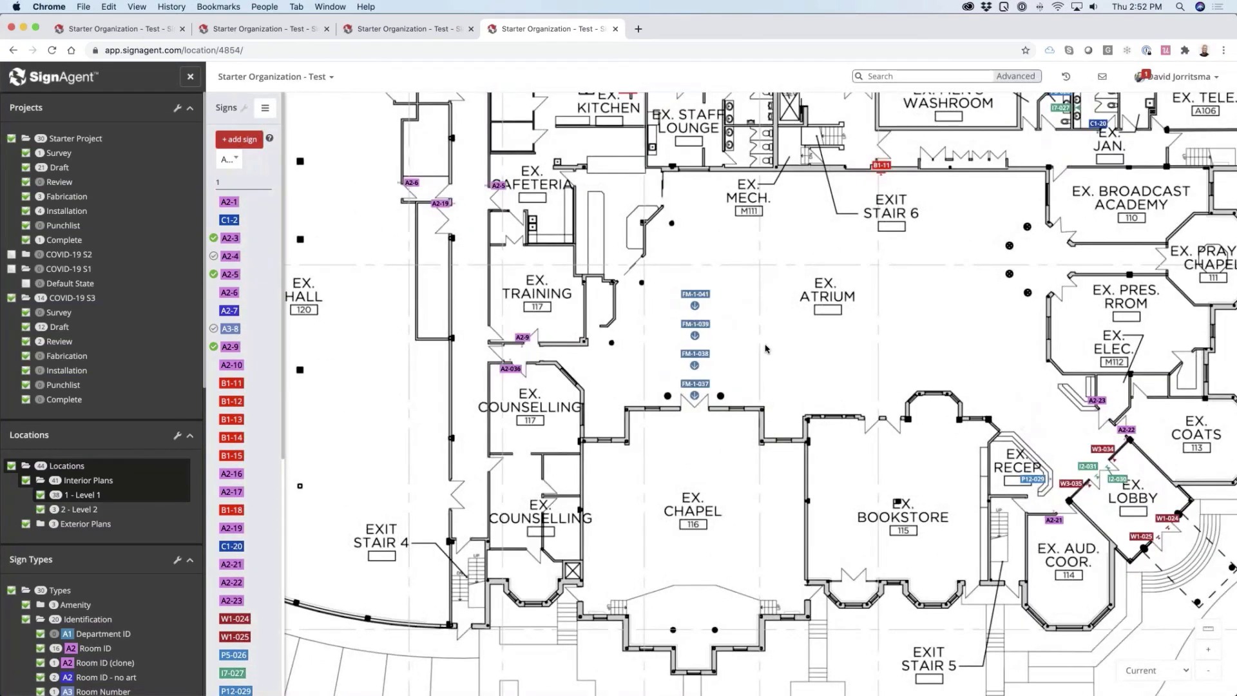
{"action": "scroll", "coordinate": [766, 349], "scroll_direction": "up", "scroll_amount": 2}
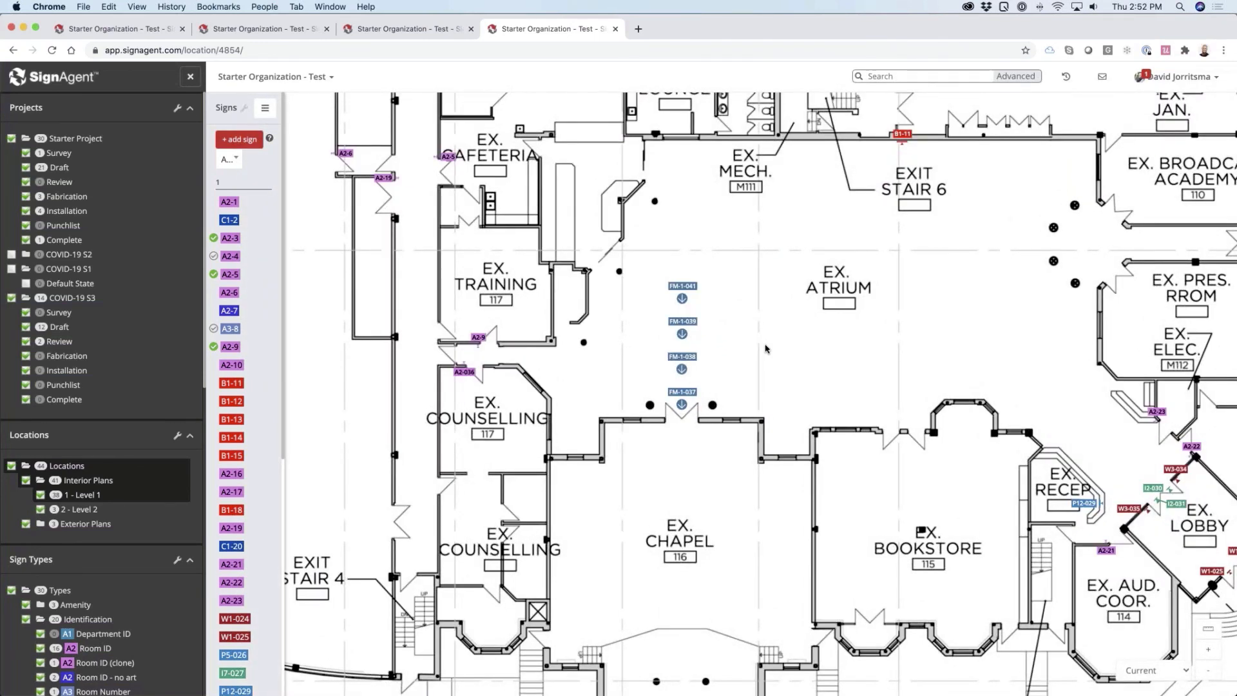
{"action": "scroll", "coordinate": [766, 348], "scroll_direction": "up", "scroll_amount": 2}
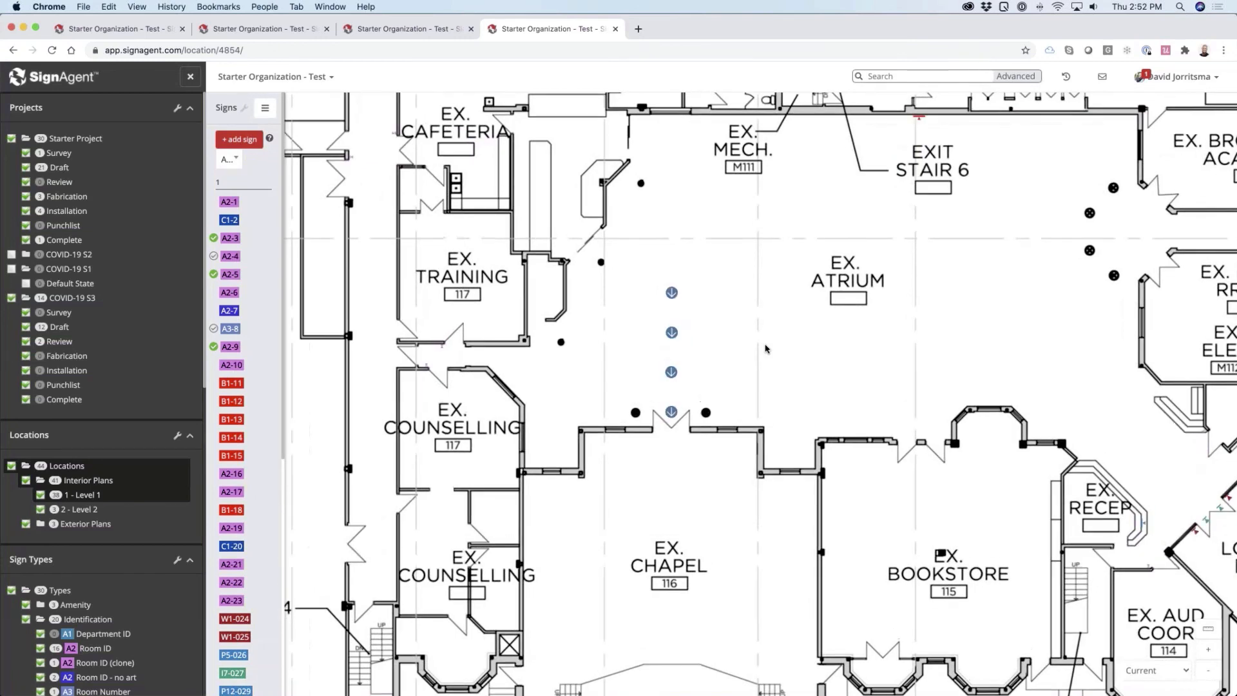
{"action": "scroll", "coordinate": [758, 359], "scroll_direction": "up", "scroll_amount": 2}
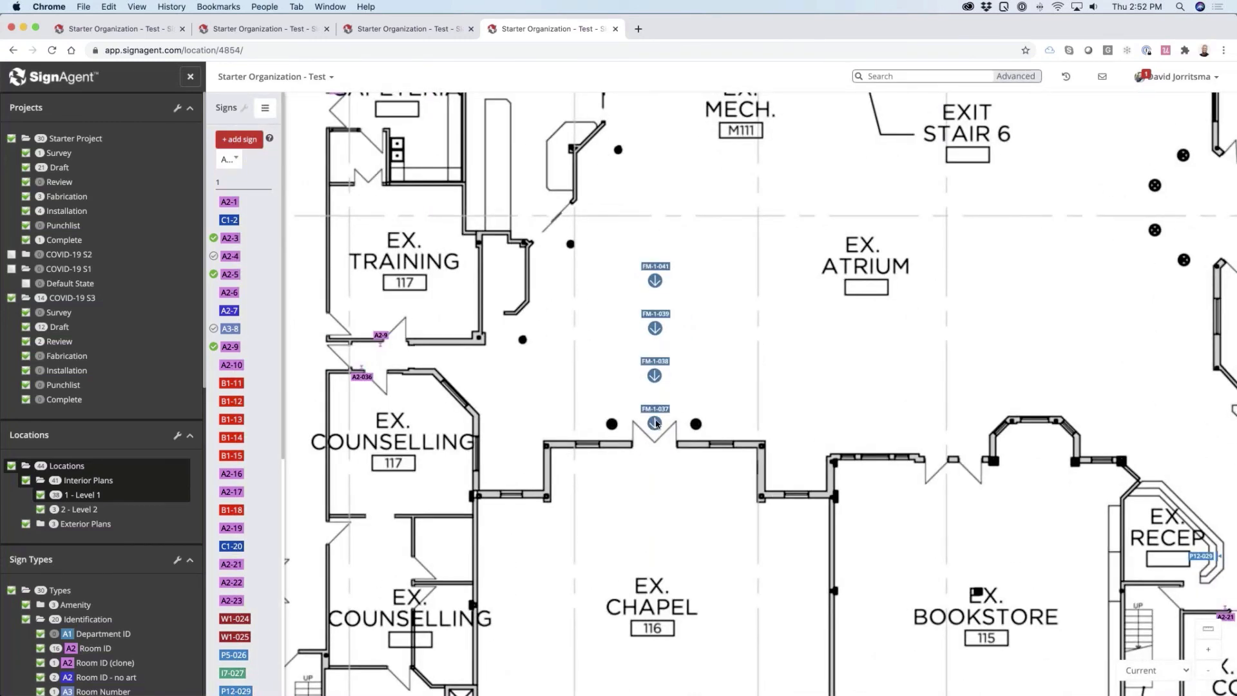
Move floor marker FM-1-037 off the line toward the chapel doorway, and undo the move
{"action": "left_click", "coordinate": [653, 422]}
{"action": "left_click_drag", "start_coordinate": [657, 425], "coordinate": [677, 435]}
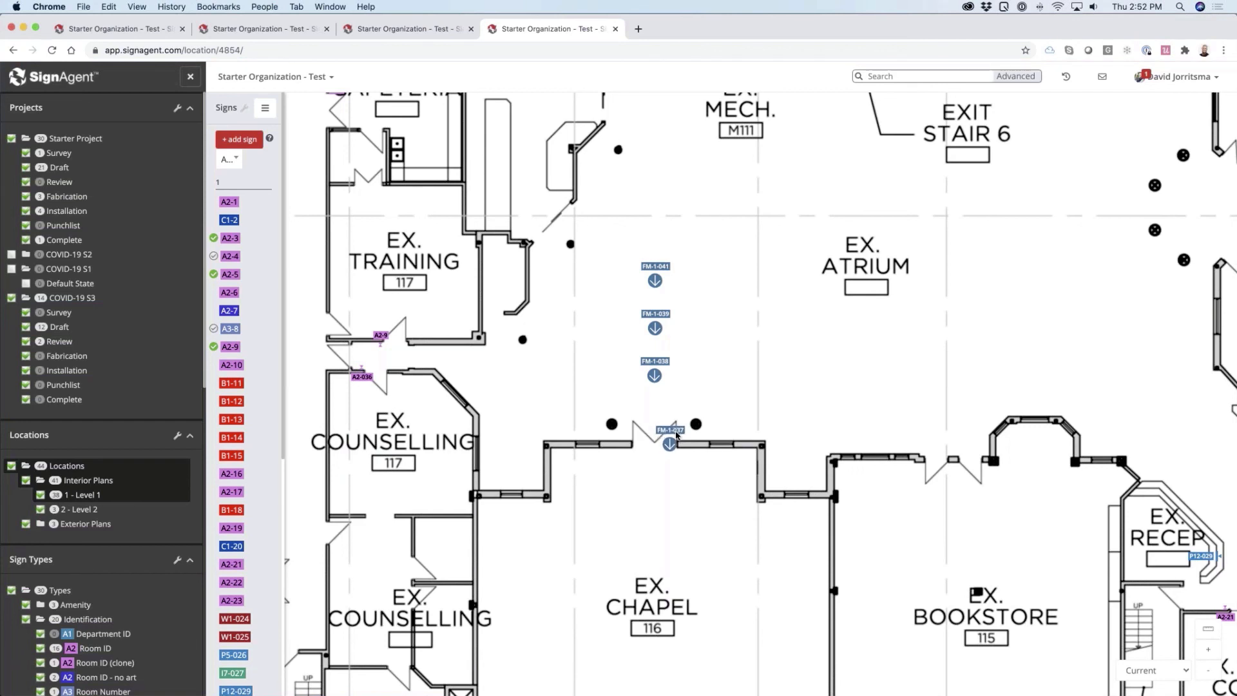
{"action": "mouse_move", "coordinate": [676, 436]}
{"action": "left_mouse_down"}
{"action": "mouse_move", "coordinate": [659, 437]}
{"action": "mouse_move", "coordinate": [676, 436]}
{"action": "left_mouse_up"}
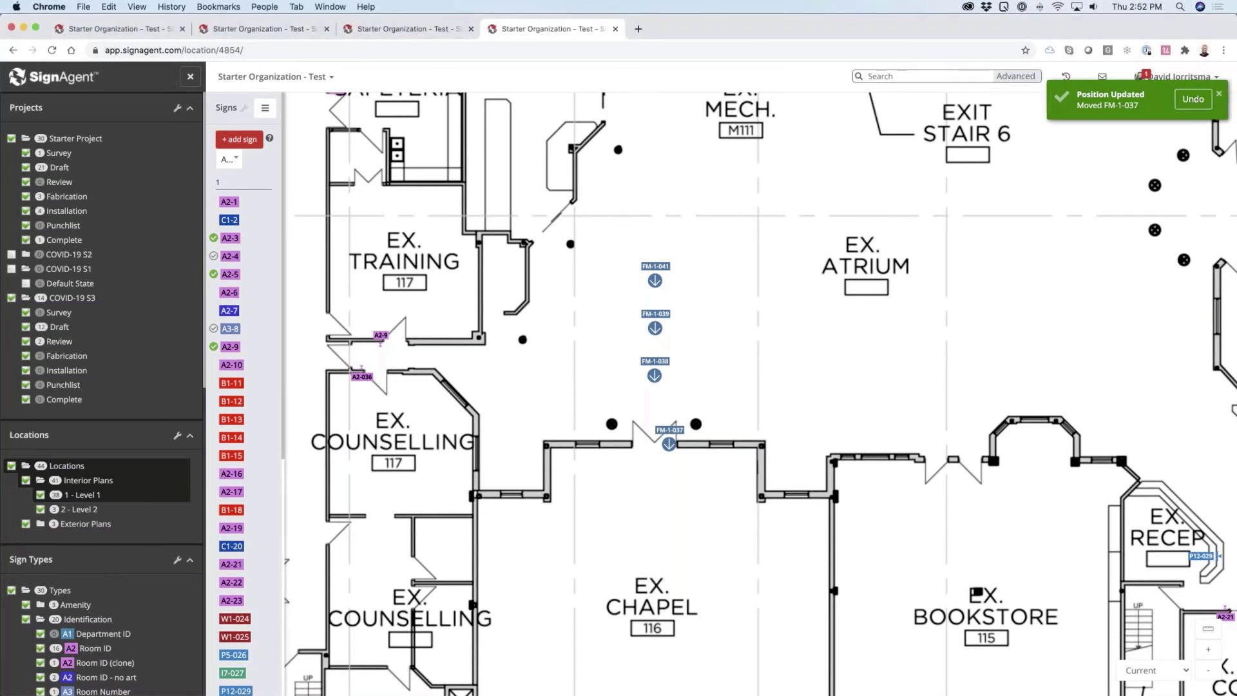
{"action": "left_click", "coordinate": [1193, 98]}
{"action": "left_click", "coordinate": [779, 344]}
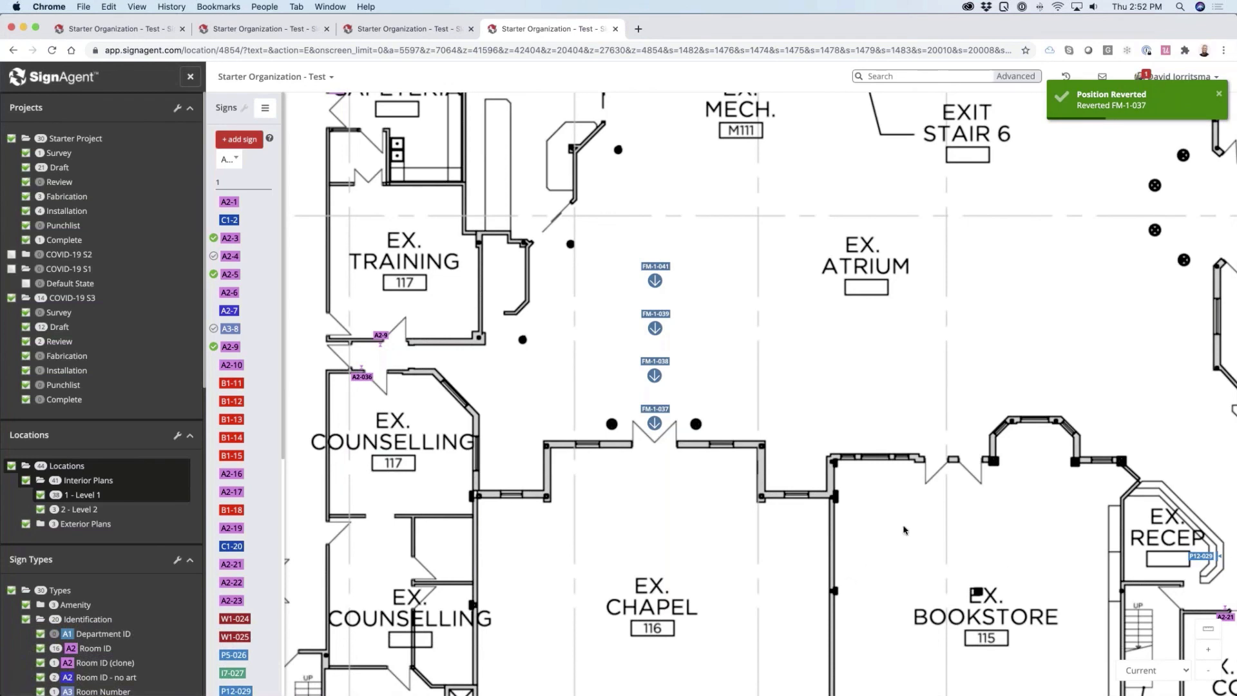
Examine the W1-024 and W1-025 sign markers at the lobby's outer entrance doors
{"action": "left_click_drag", "start_coordinate": [905, 529], "coordinate": [583, 477]}
{"action": "left_click_drag", "start_coordinate": [765, 585], "coordinate": [618, 474]}
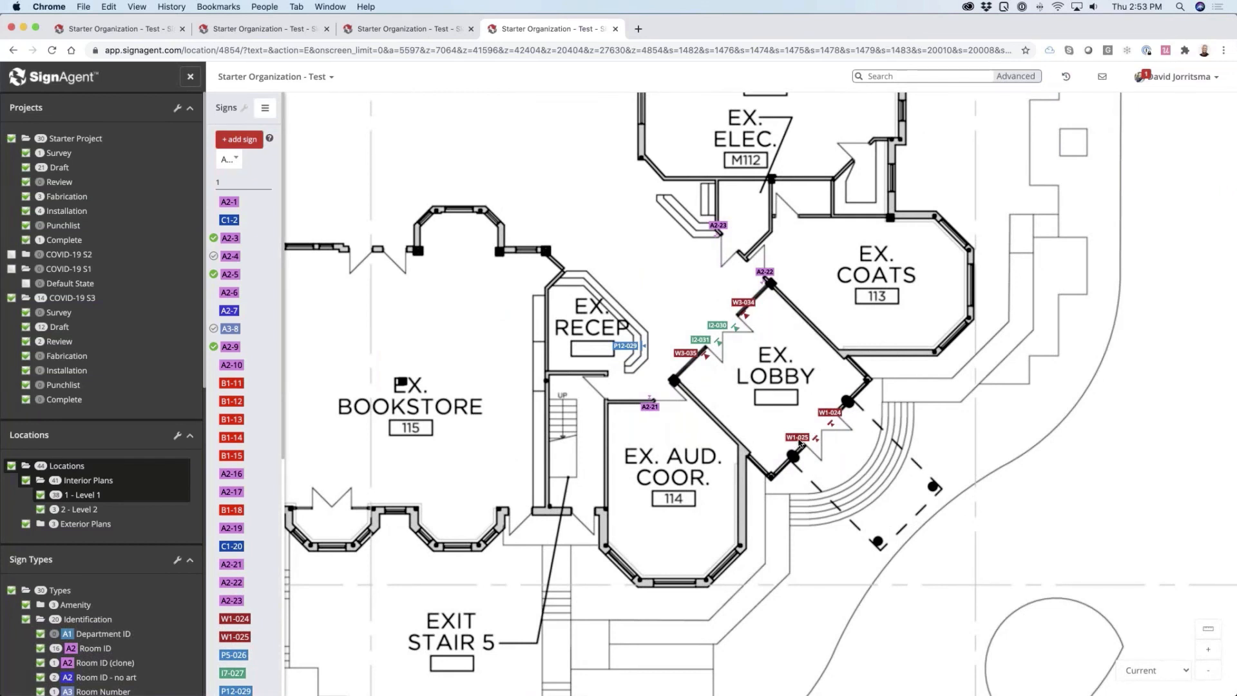
{"action": "mouse_move", "coordinate": [800, 443]}
{"action": "mouse_move", "coordinate": [833, 428]}
Switch to Illustrator, check the size of the base rectangle on artboard 6, and show artboard 11 of marker.ai
{"action": "key", "text": "super+Tab"}
{"action": "key", "text": "super+Tab"}
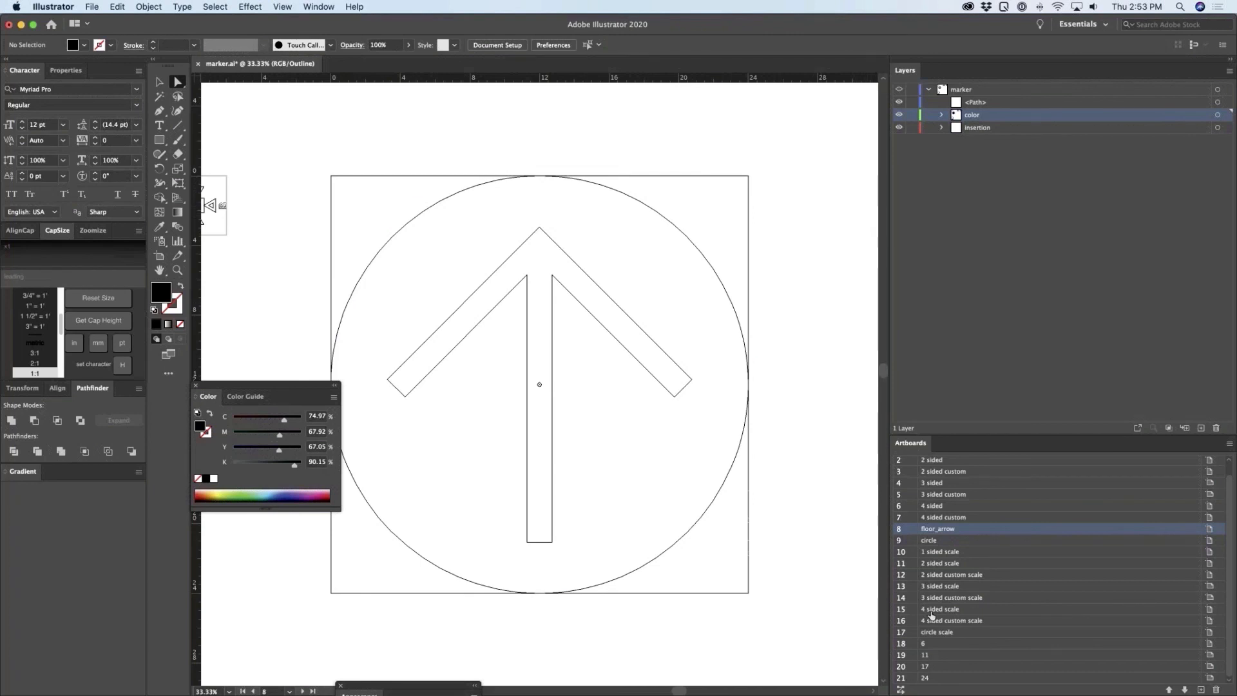
{"action": "left_click", "coordinate": [928, 645]}
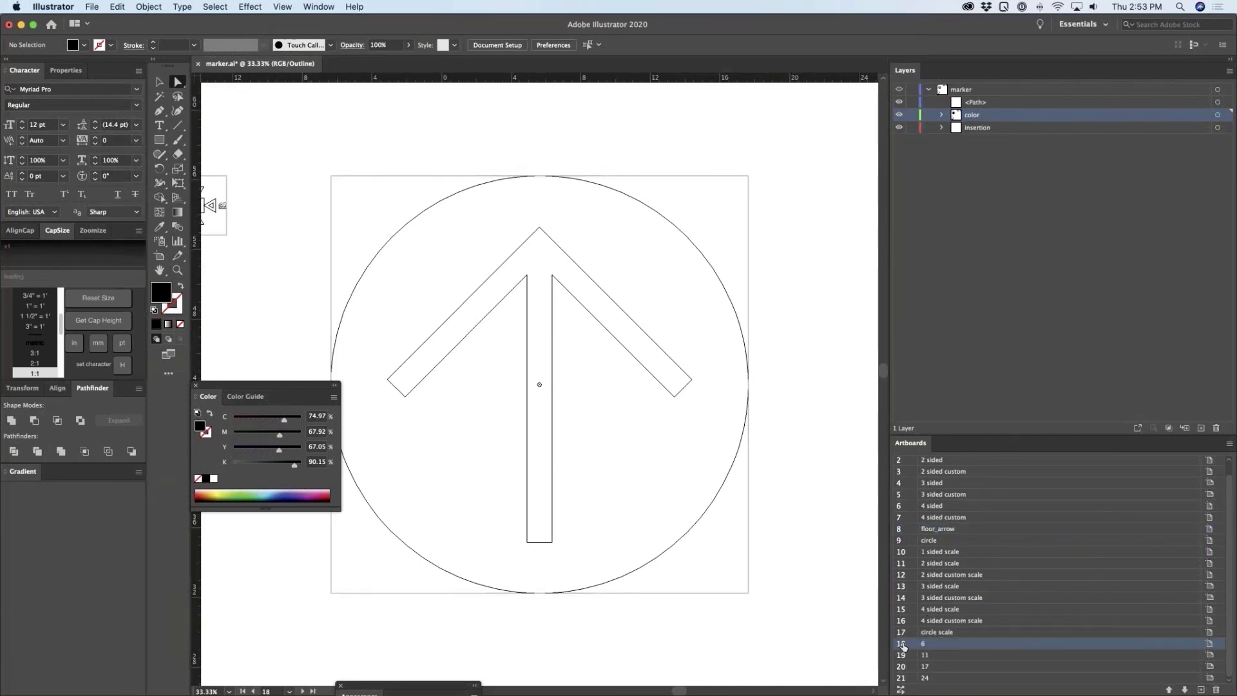
{"action": "double_click", "coordinate": [902, 645]}
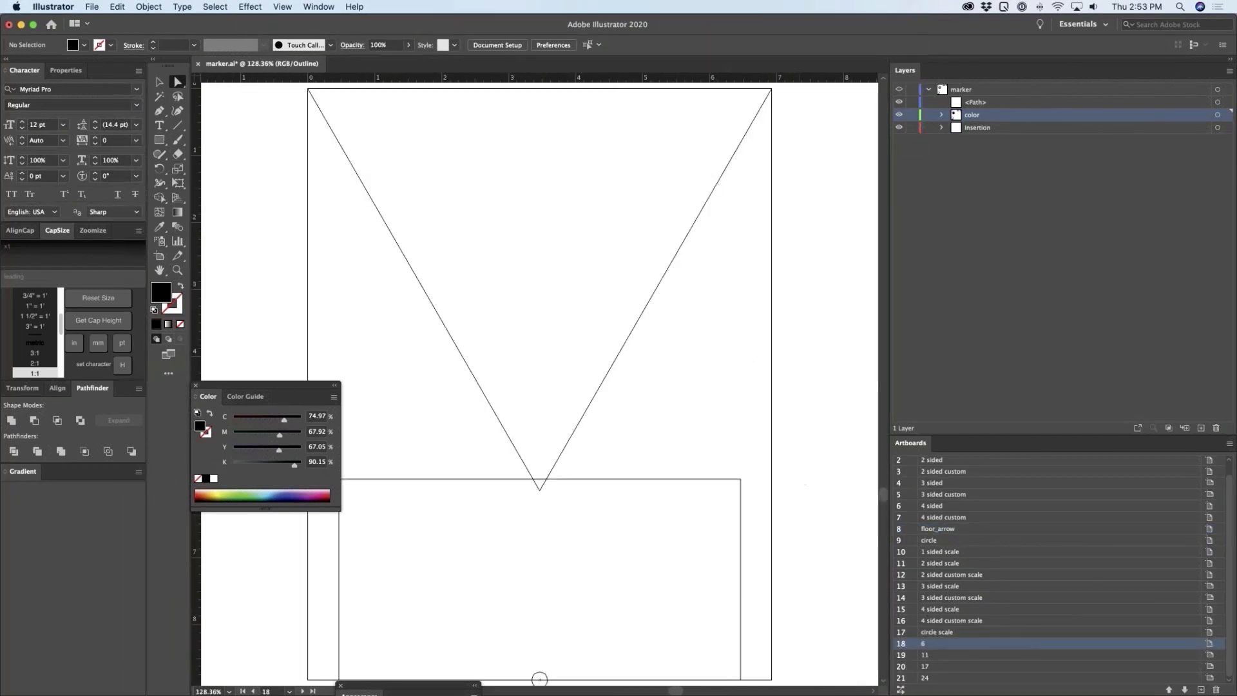
{"action": "key", "text": "super+minus"}
{"action": "key", "text": "super+minus"}
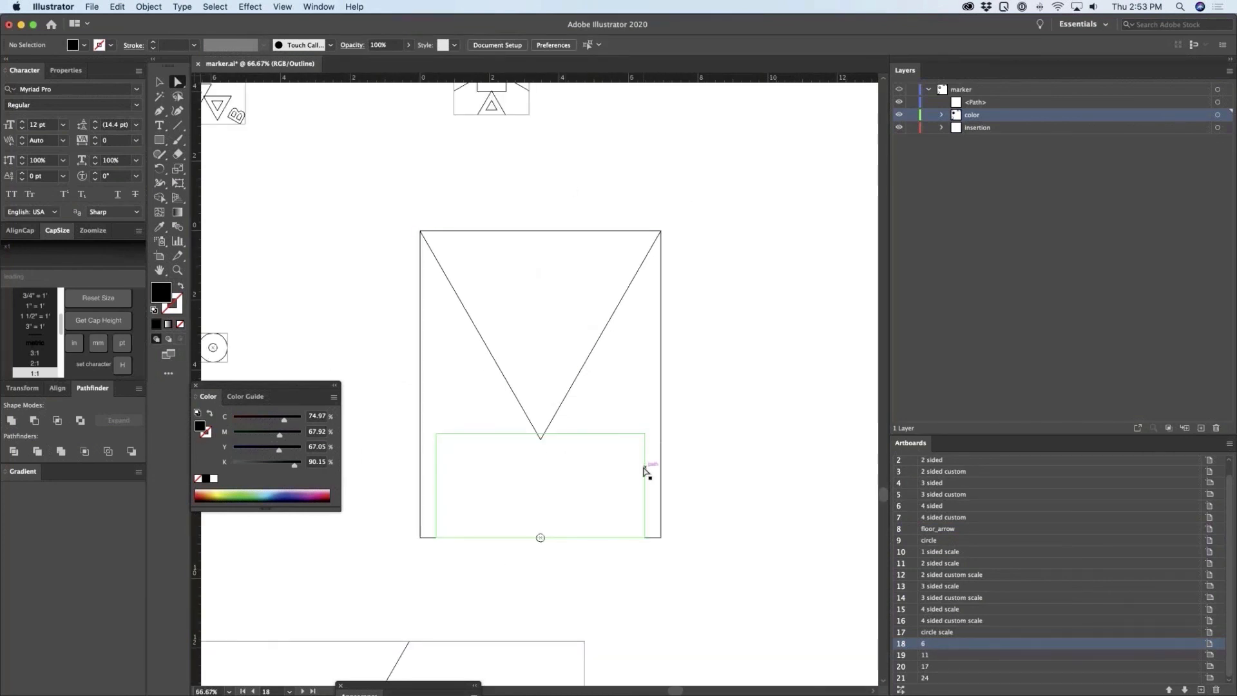
{"action": "left_click", "coordinate": [645, 471]}
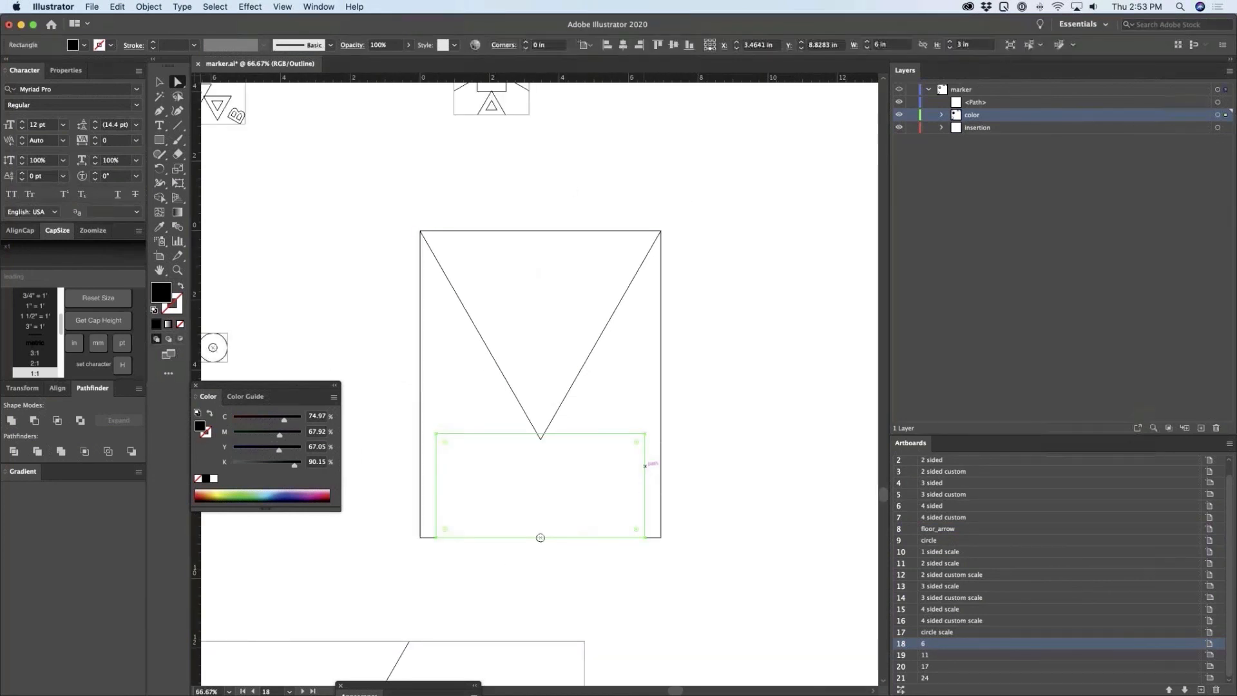
{"action": "double_click", "coordinate": [927, 657]}
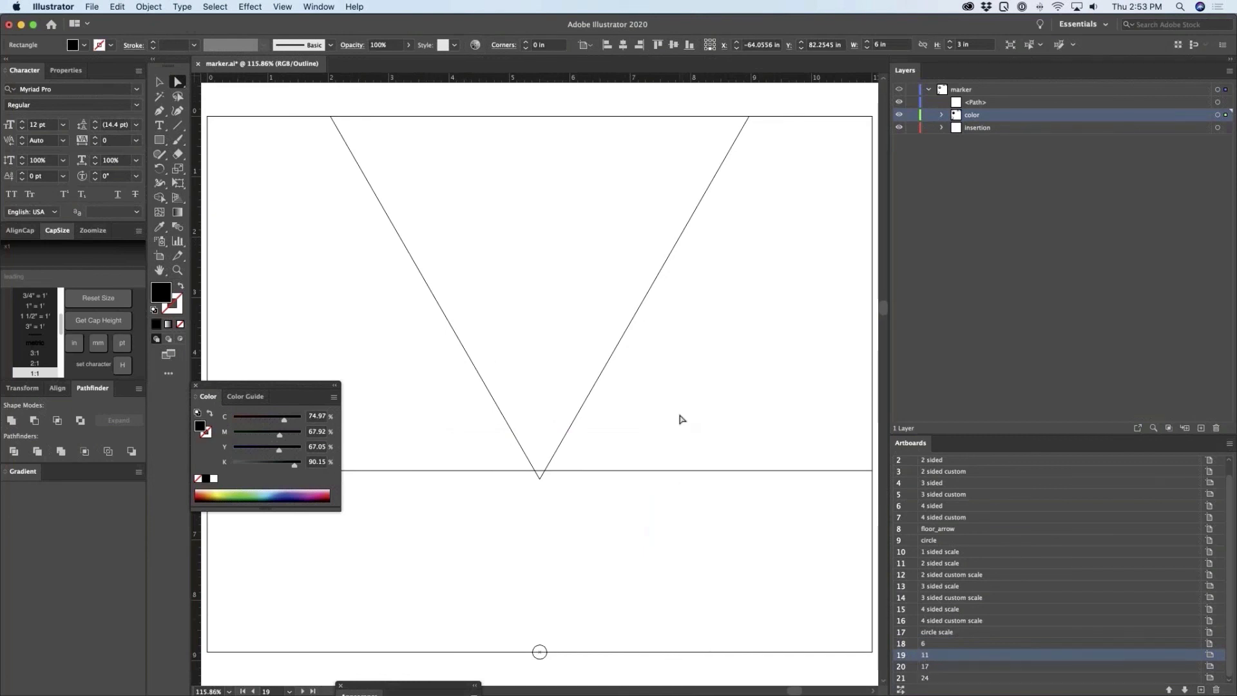
Switch back to the Level 1 plan in SignAgent and examine the scaled sign markers around the lobby doors up close
{"action": "key", "text": "super+Tab"}
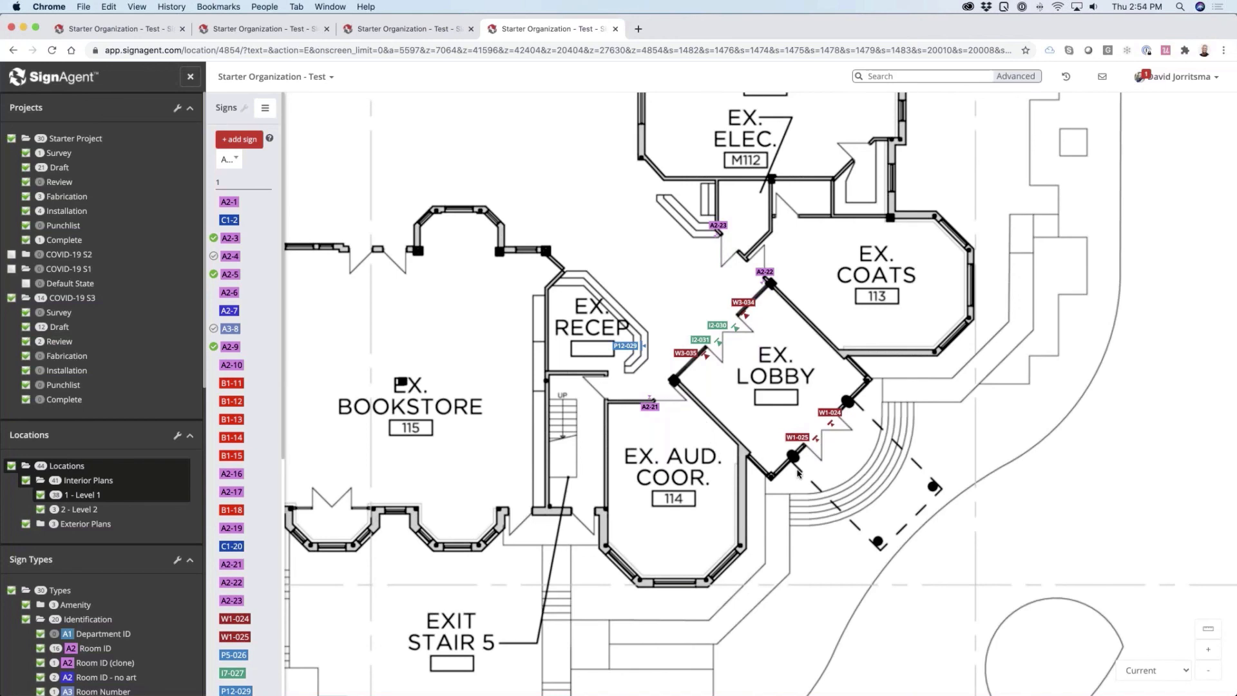
{"action": "scroll", "coordinate": [794, 399], "scroll_direction": "up", "scroll_amount": 5}
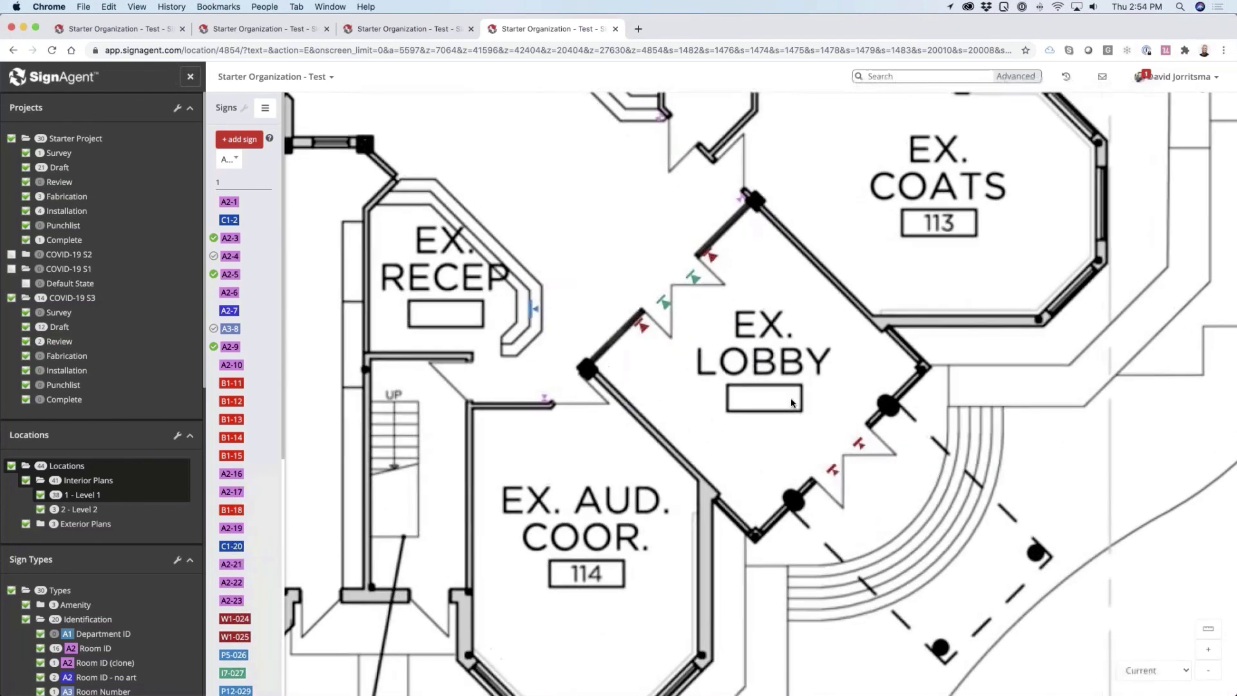
{"action": "mouse_move", "coordinate": [628, 310]}
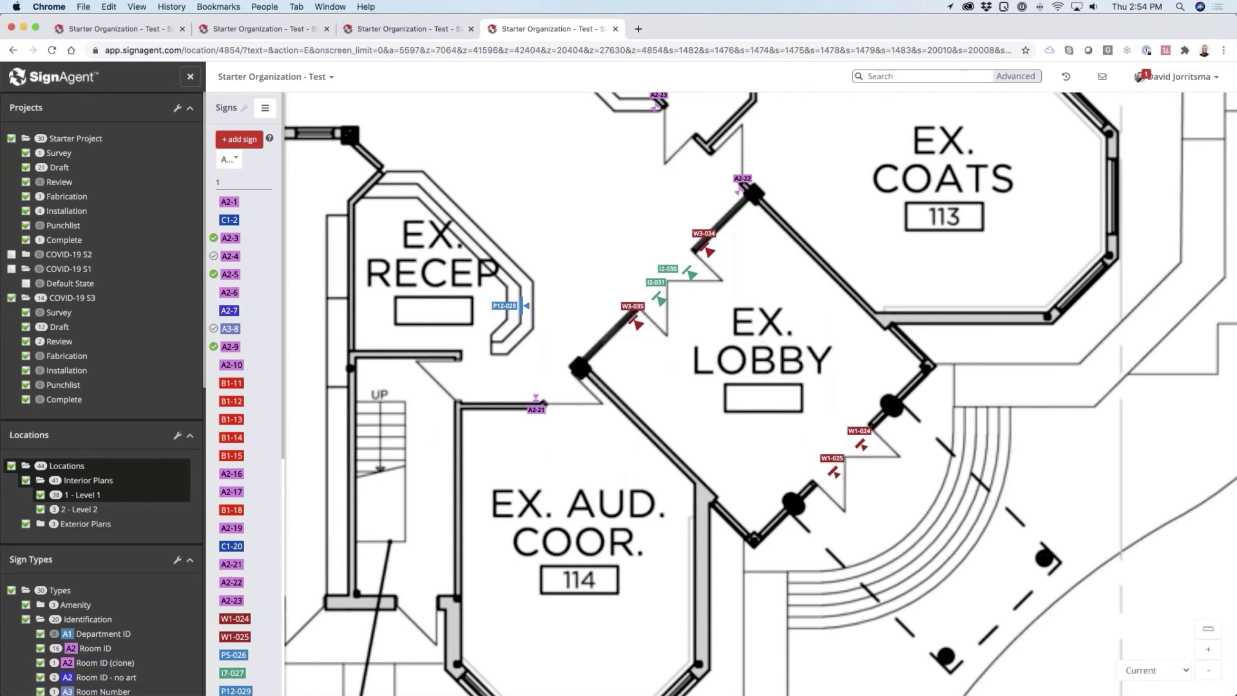
Open the W3 Covid-19 Attention All Patients sign type for editing
{"action": "scroll", "coordinate": [74, 561], "scroll_direction": "down", "scroll_amount": 10}
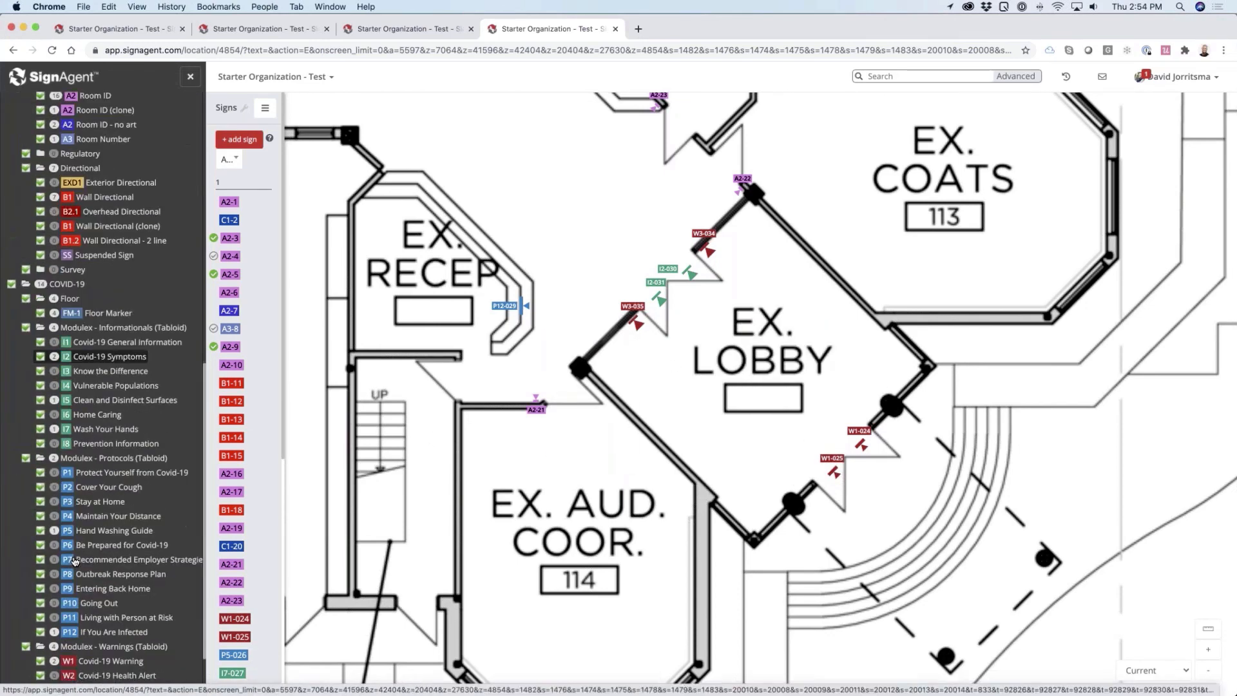
{"action": "scroll", "coordinate": [74, 561], "scroll_direction": "down", "scroll_amount": 2}
{"action": "left_click", "coordinate": [69, 629]}
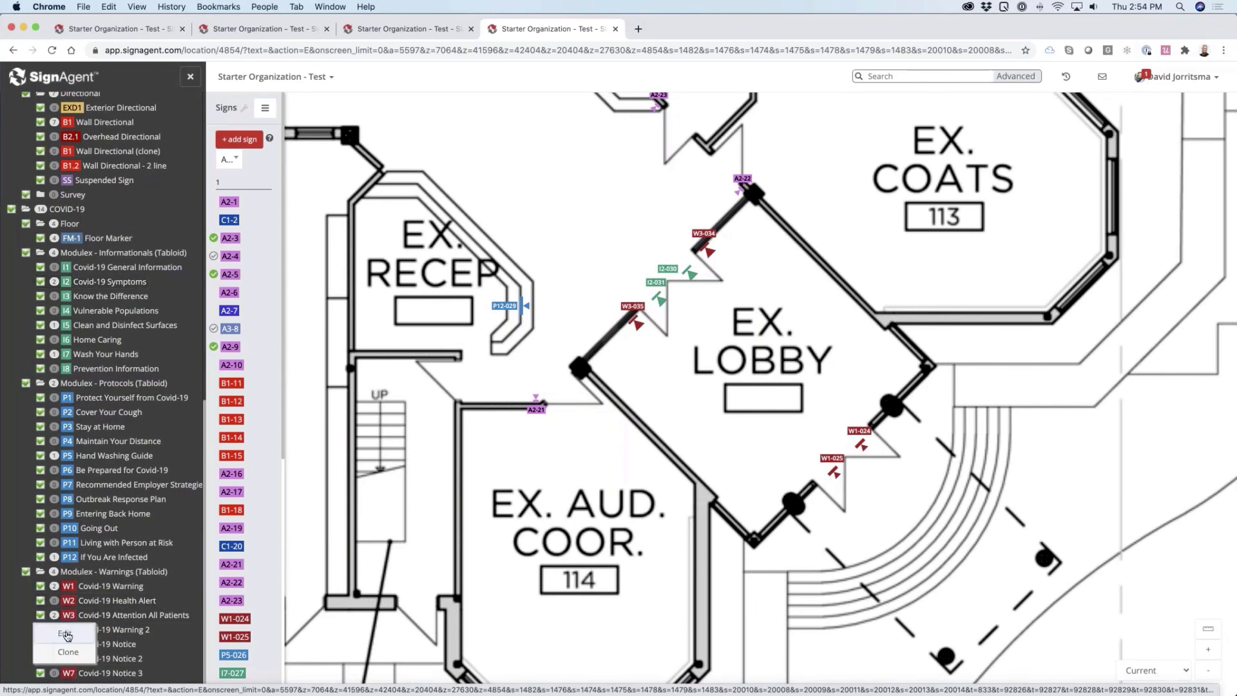
{"action": "left_click", "coordinate": [67, 634]}
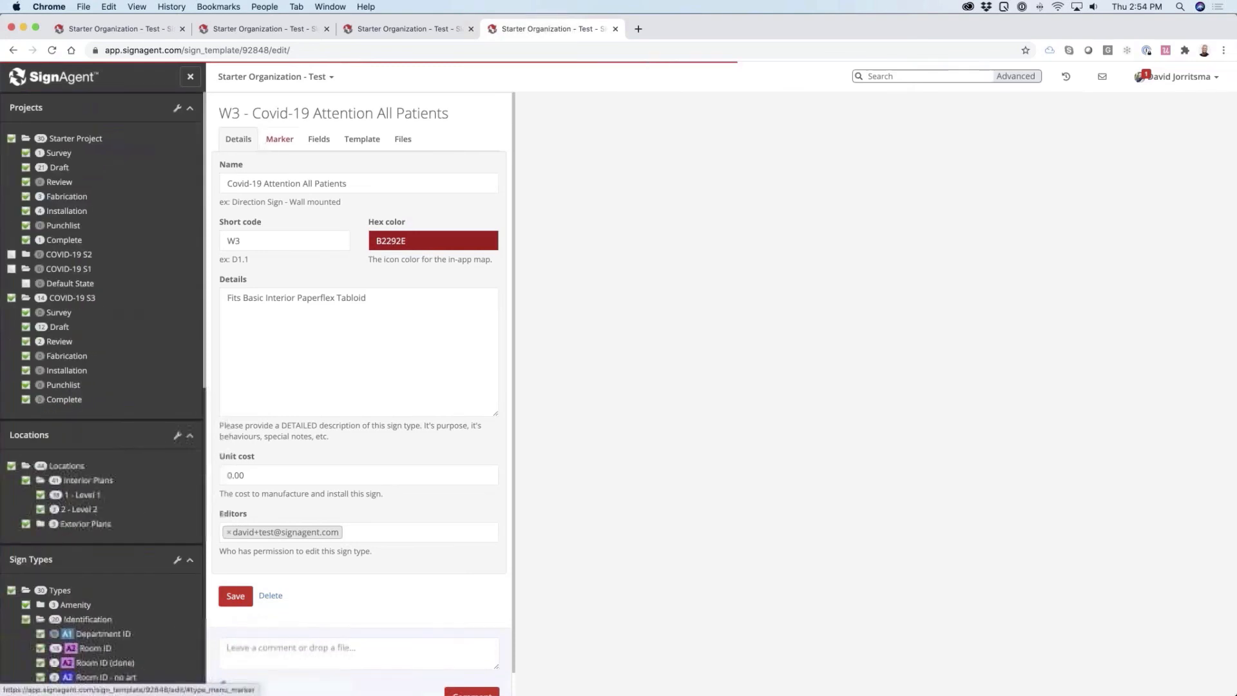
Assign marker_11 as the scaled marker of the W3 sign type and save the sign type
{"action": "left_click", "coordinate": [280, 139]}
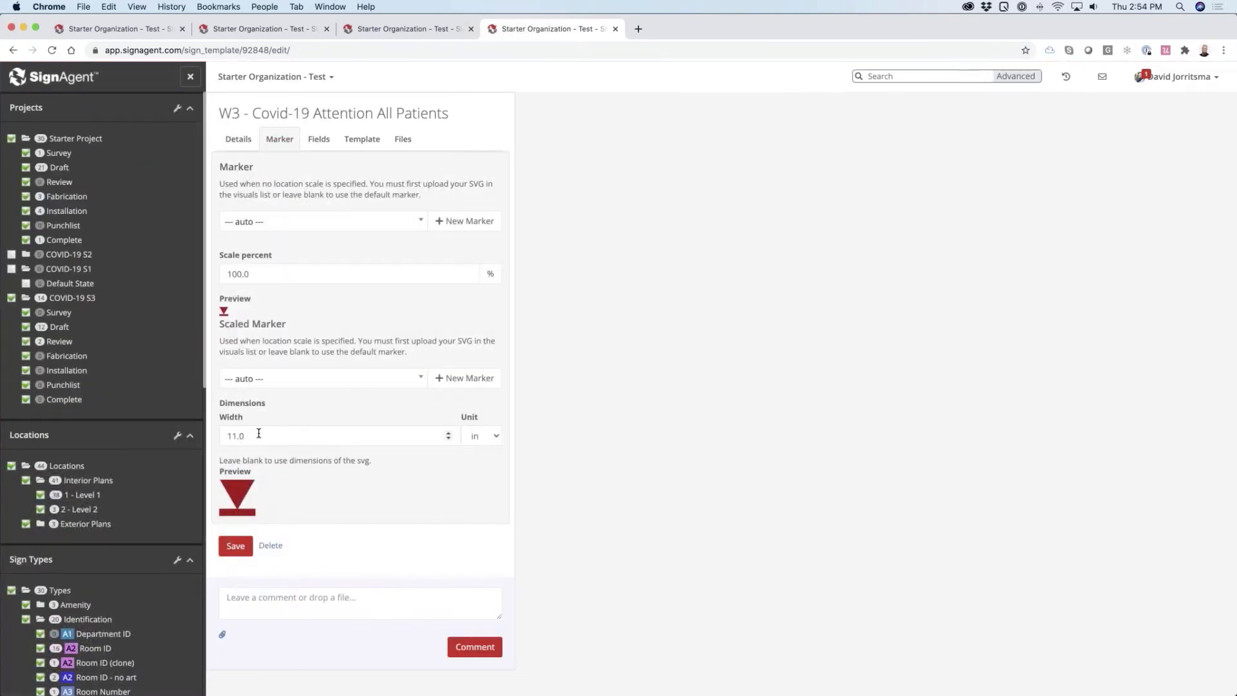
{"action": "left_click", "coordinate": [279, 382]}
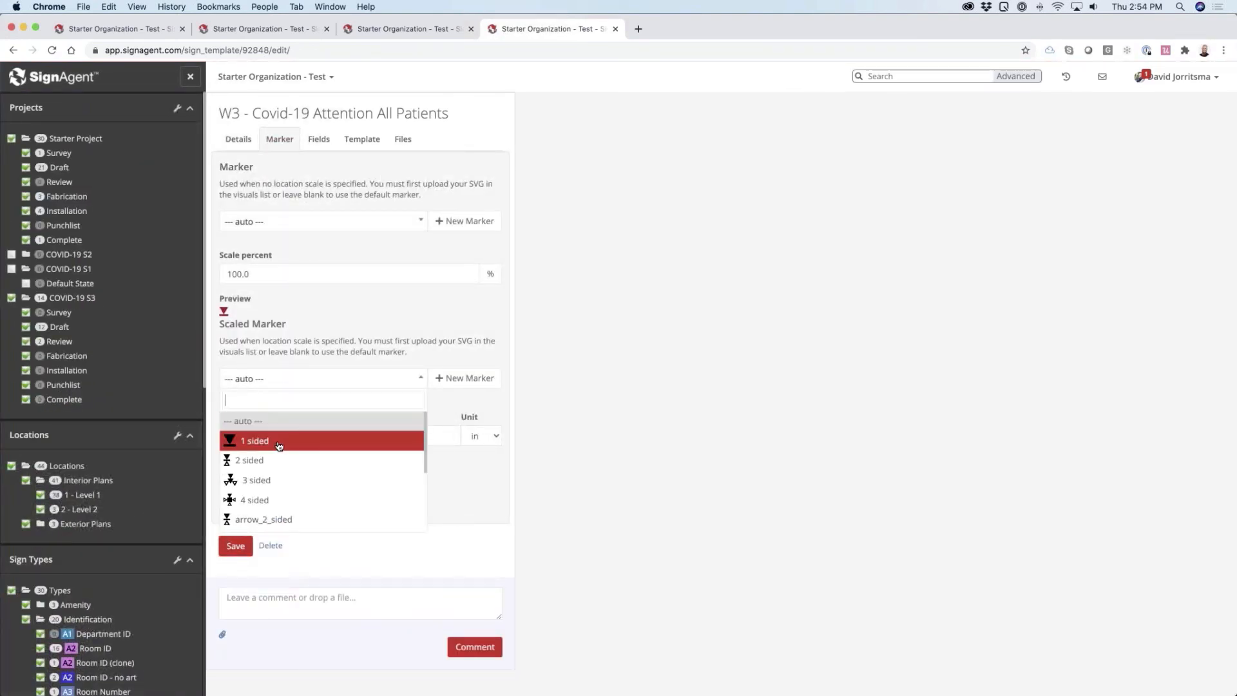
{"action": "scroll", "coordinate": [261, 478], "scroll_direction": "down", "scroll_amount": 5}
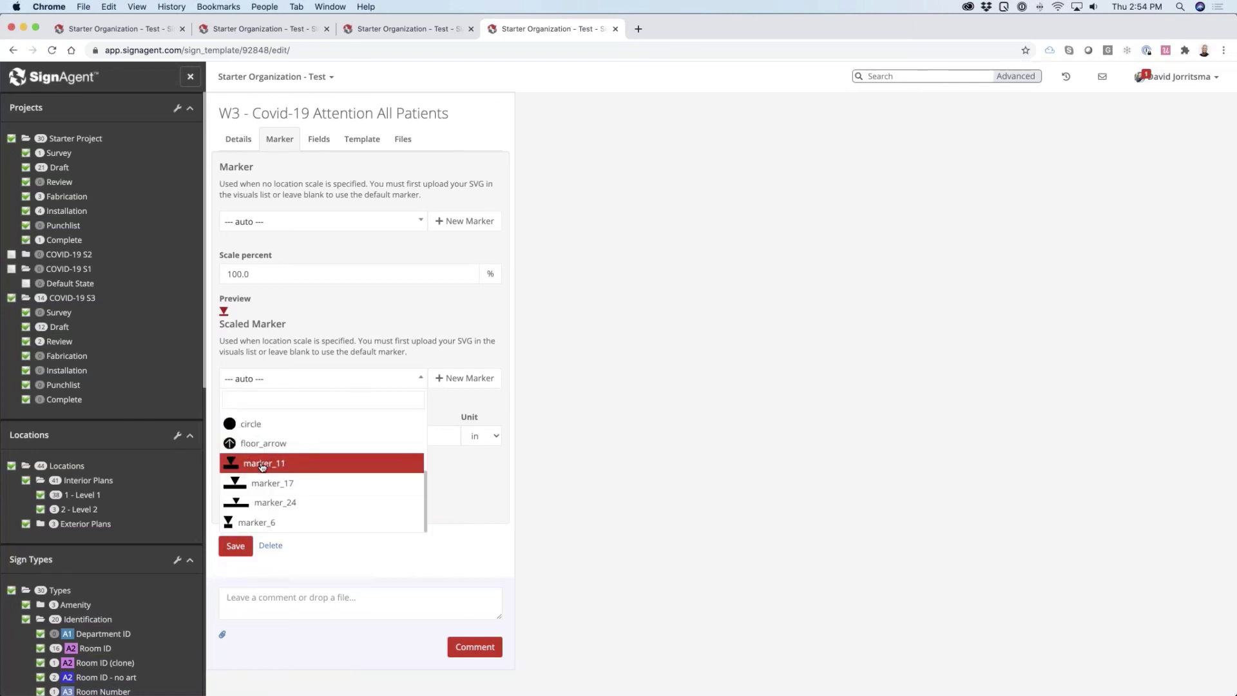
{"action": "left_click", "coordinate": [262, 464]}
{"action": "scroll", "coordinate": [286, 404], "scroll_direction": "down", "scroll_amount": 3}
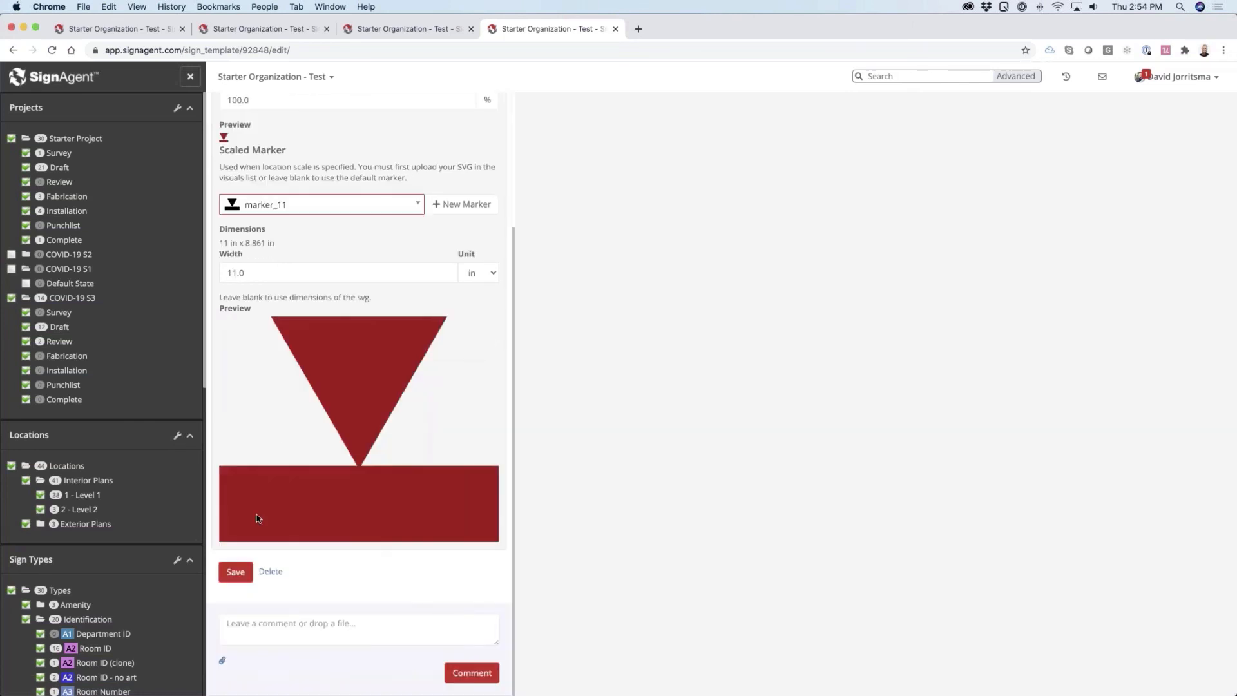
{"action": "left_click", "coordinate": [235, 573]}
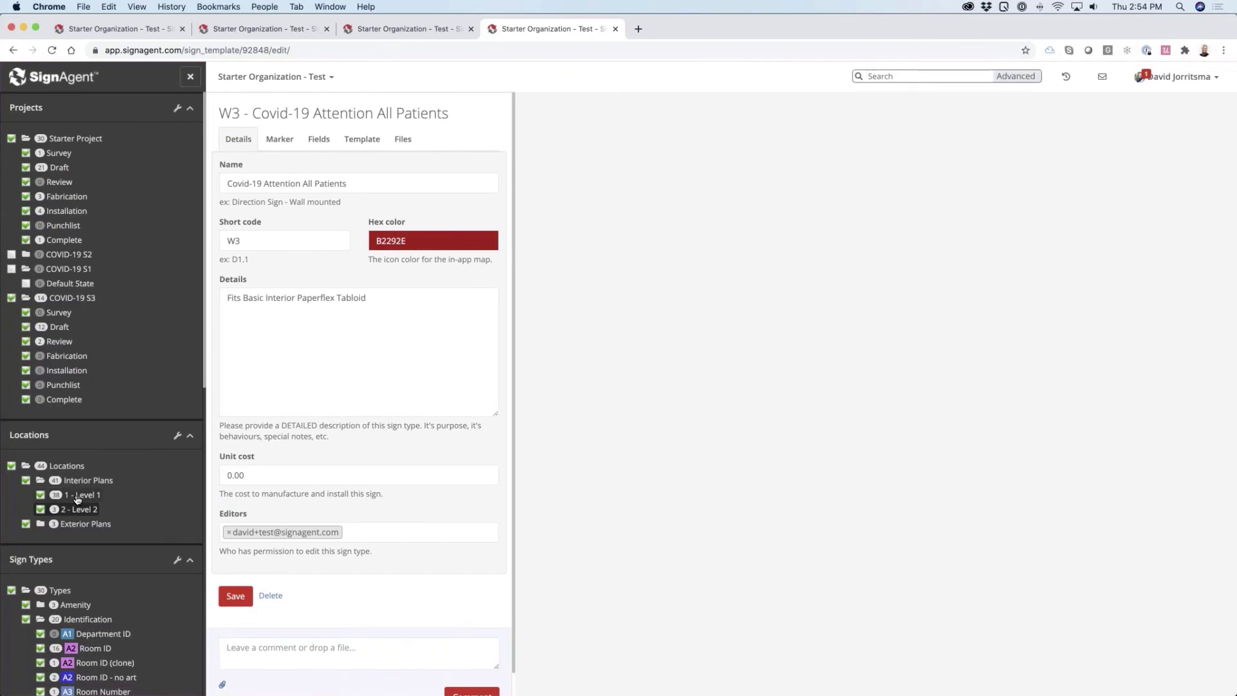
Return to the Level 1 plan and examine the scaled sign markers around the lobby and reception
{"action": "left_click", "coordinate": [71, 495]}
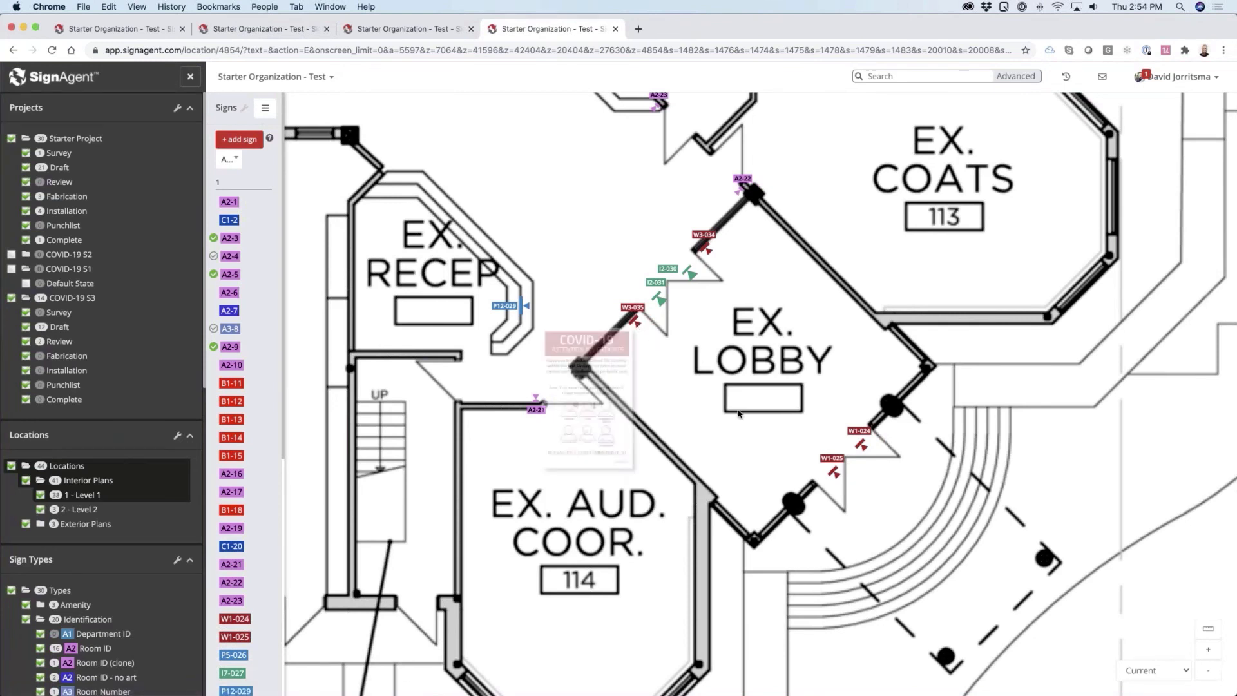
{"action": "mouse_move", "coordinate": [836, 474]}
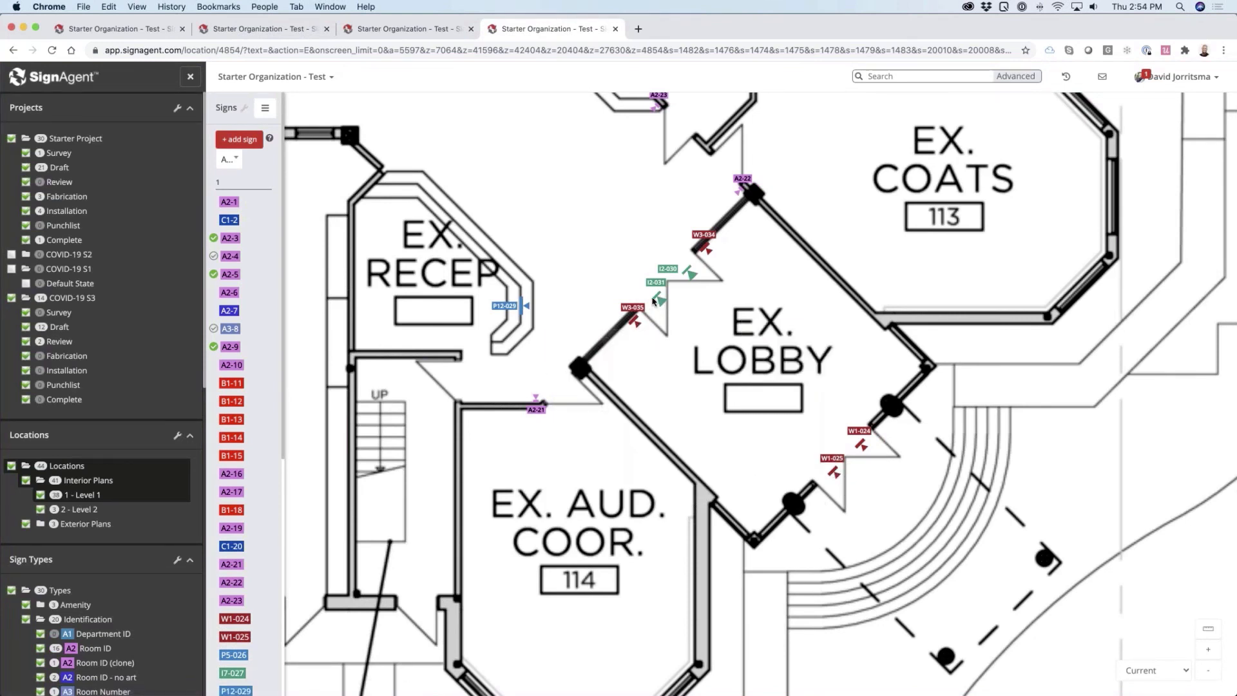
{"action": "mouse_move", "coordinate": [651, 290]}
{"action": "scroll", "coordinate": [576, 320], "scroll_direction": "down", "scroll_amount": 3}
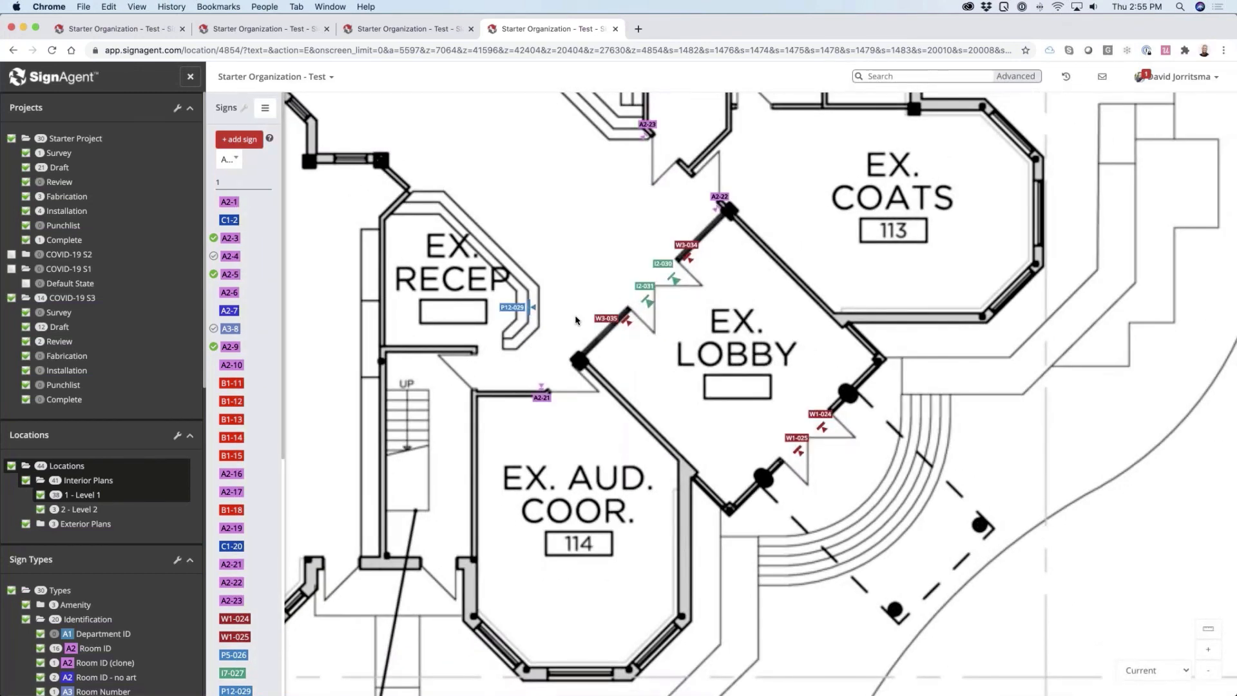
{"action": "scroll", "coordinate": [576, 321], "scroll_direction": "down", "scroll_amount": 2}
{"action": "scroll", "coordinate": [576, 320], "scroll_direction": "down", "scroll_amount": 3}
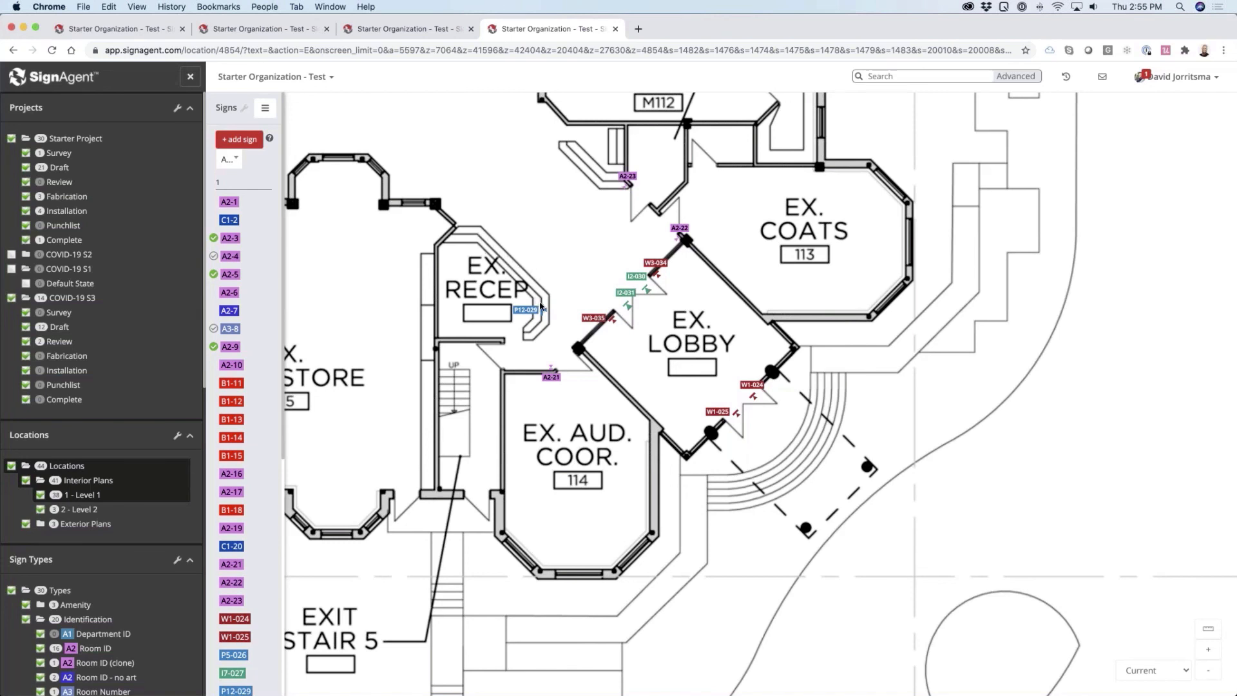
{"action": "mouse_move", "coordinate": [540, 331]}
{"action": "scroll", "coordinate": [470, 309], "scroll_direction": "down", "scroll_amount": 1}
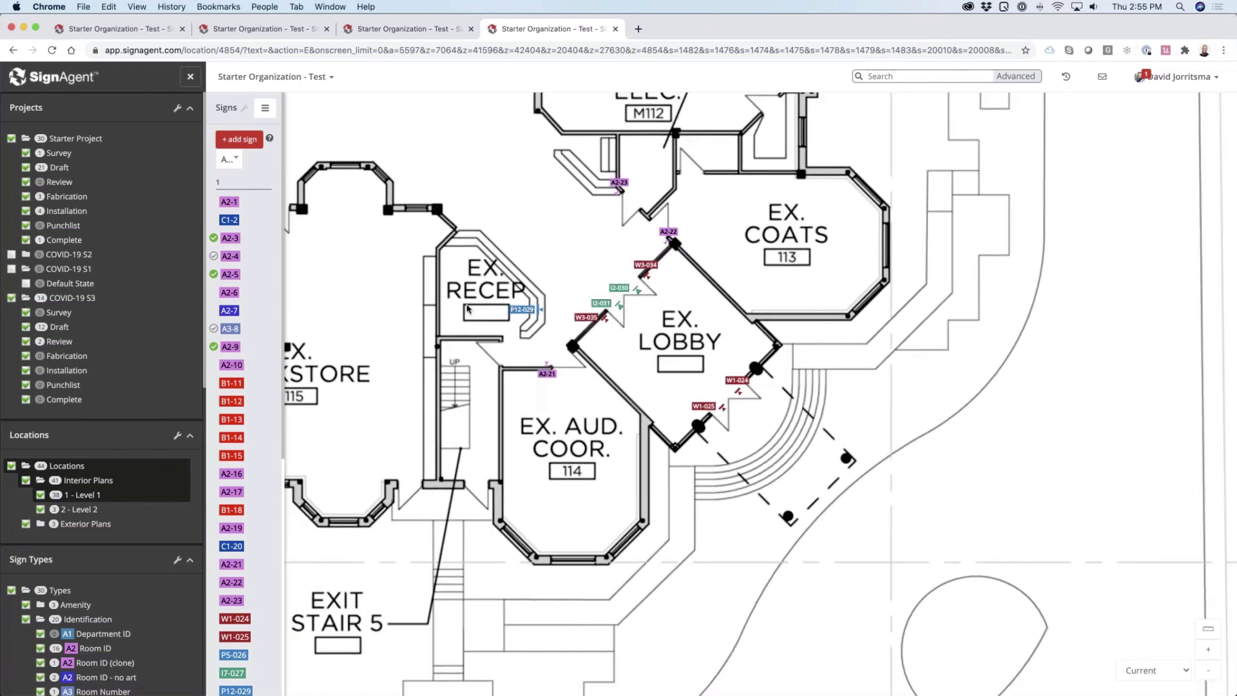
{"action": "scroll", "coordinate": [469, 309], "scroll_direction": "down", "scroll_amount": 2}
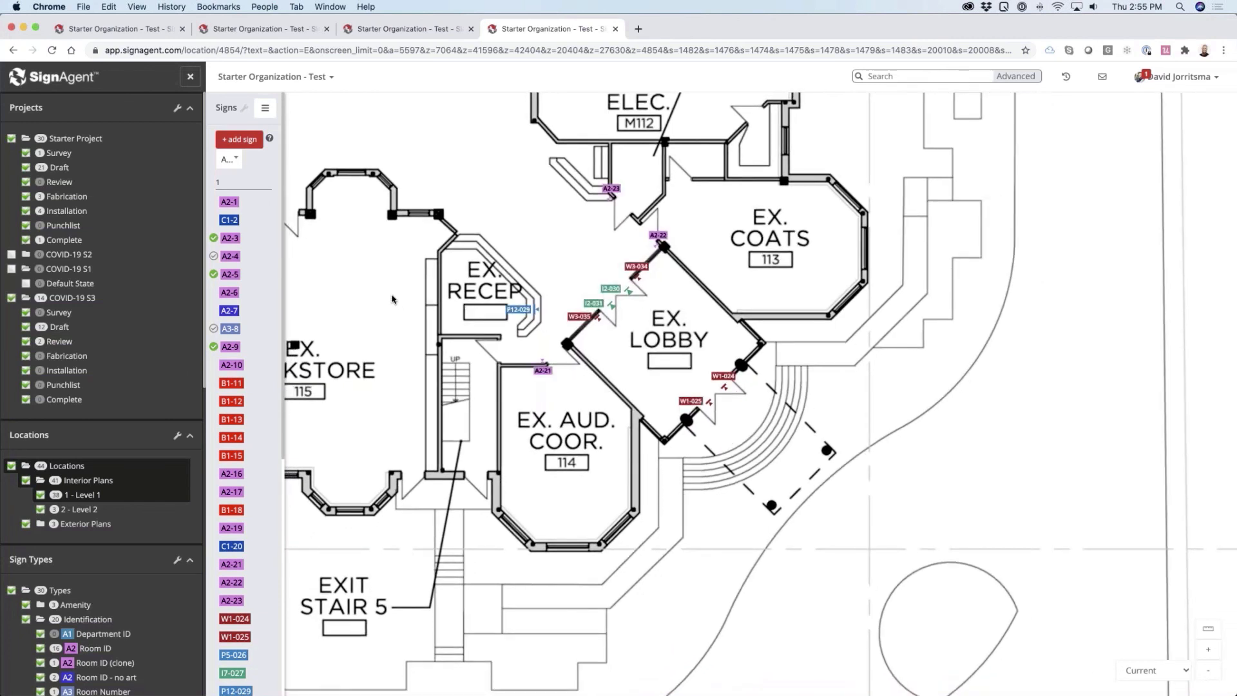
Move the COVID-19 S1 project above COVID-19 S2, include both in the shown projects, and collapse the project stage lists
{"action": "mouse_move", "coordinate": [63, 272]}
{"action": "left_mouse_down"}
{"action": "mouse_move", "coordinate": [68, 255]}
{"action": "mouse_move", "coordinate": [83, 280]}
{"action": "mouse_move", "coordinate": [65, 252]}
{"action": "left_mouse_up"}
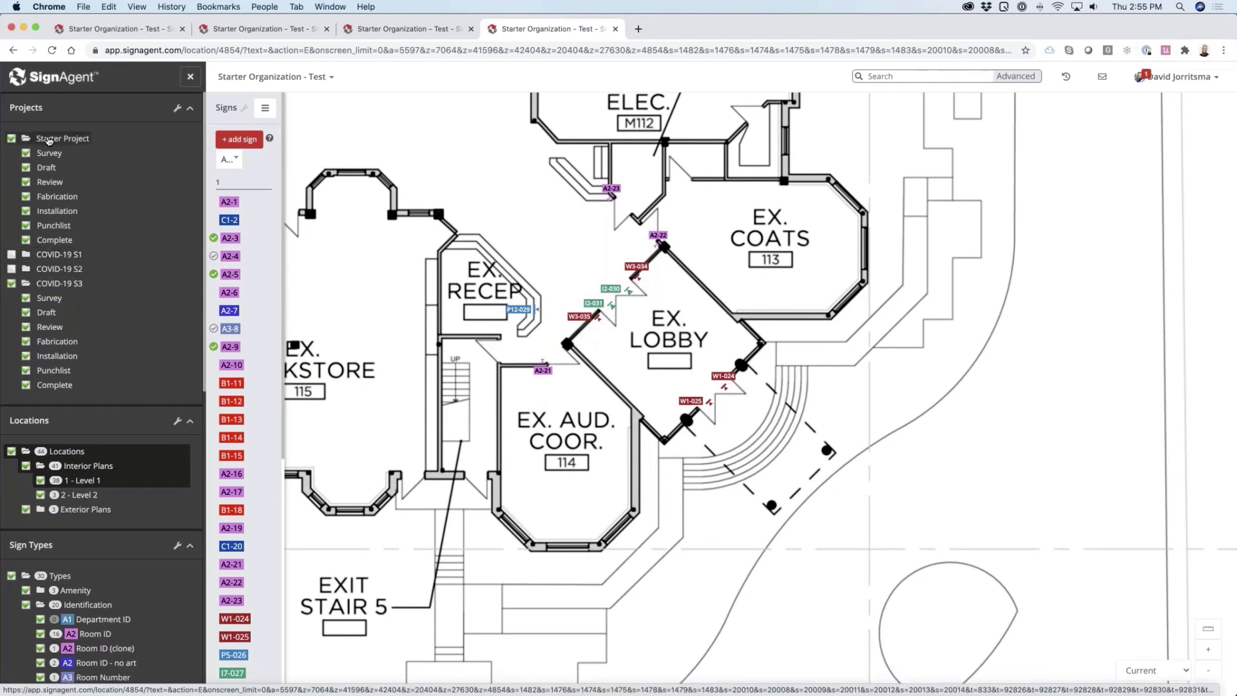
{"action": "left_click", "coordinate": [52, 140]}
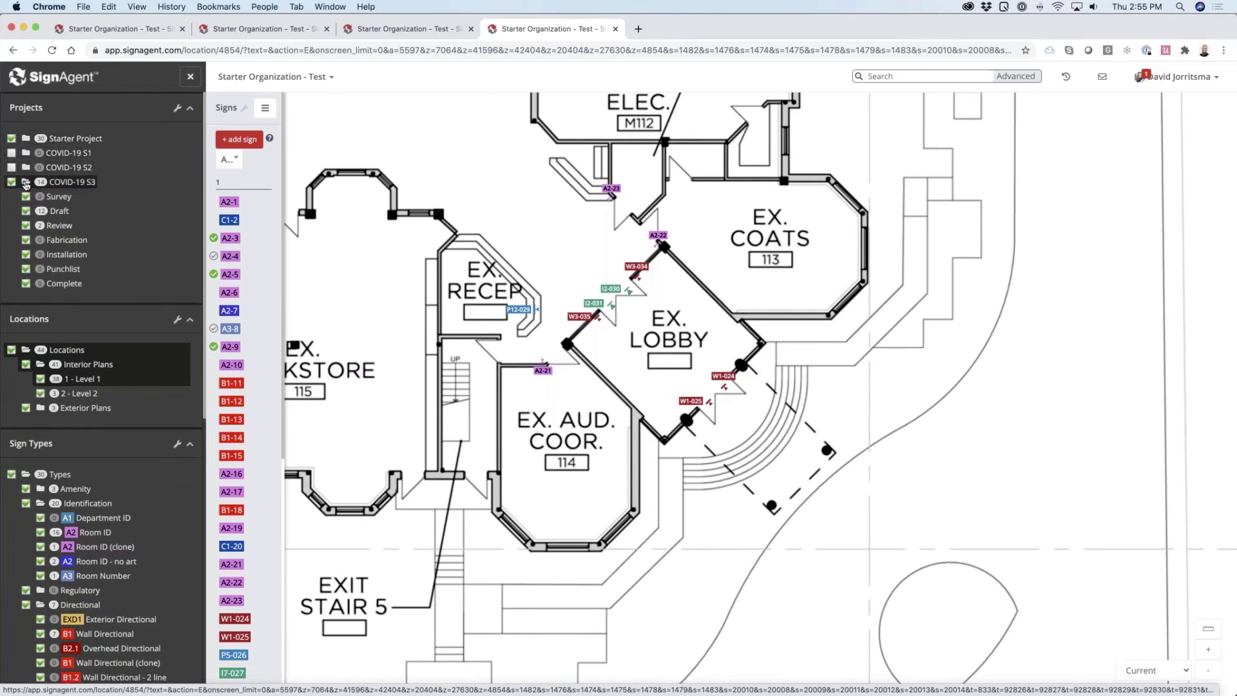
{"action": "left_click", "coordinate": [11, 153]}
{"action": "left_click", "coordinate": [11, 167]}
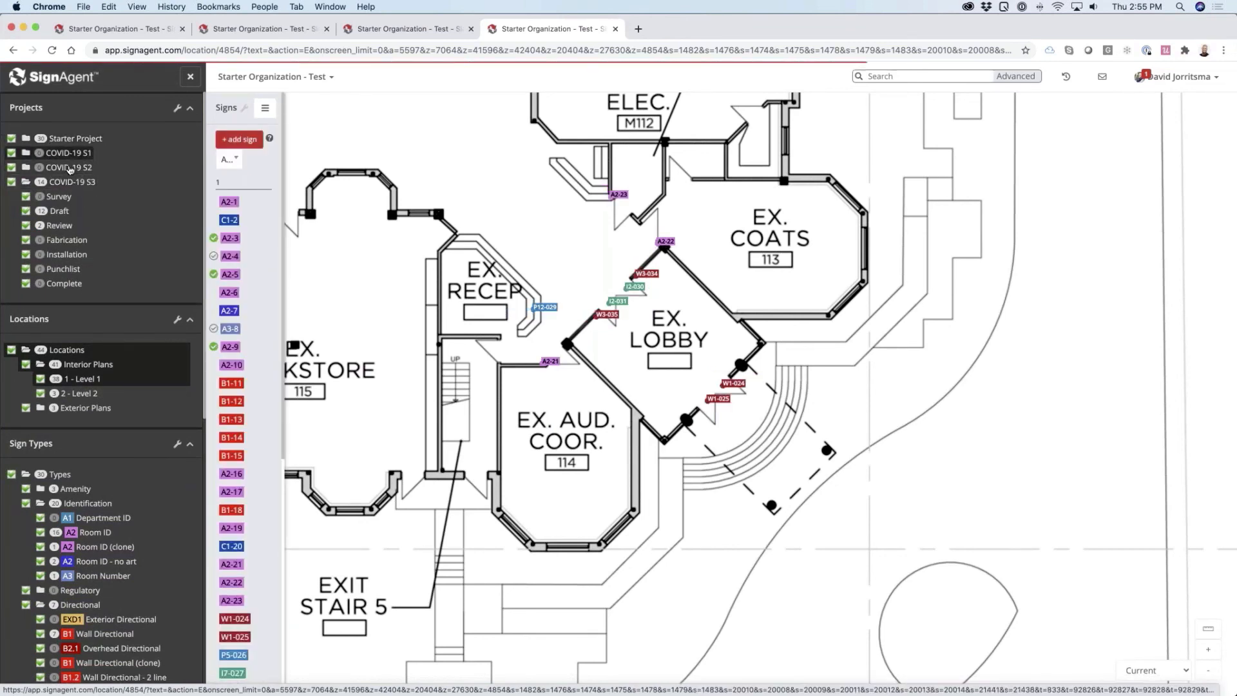
{"action": "left_click", "coordinate": [82, 183]}
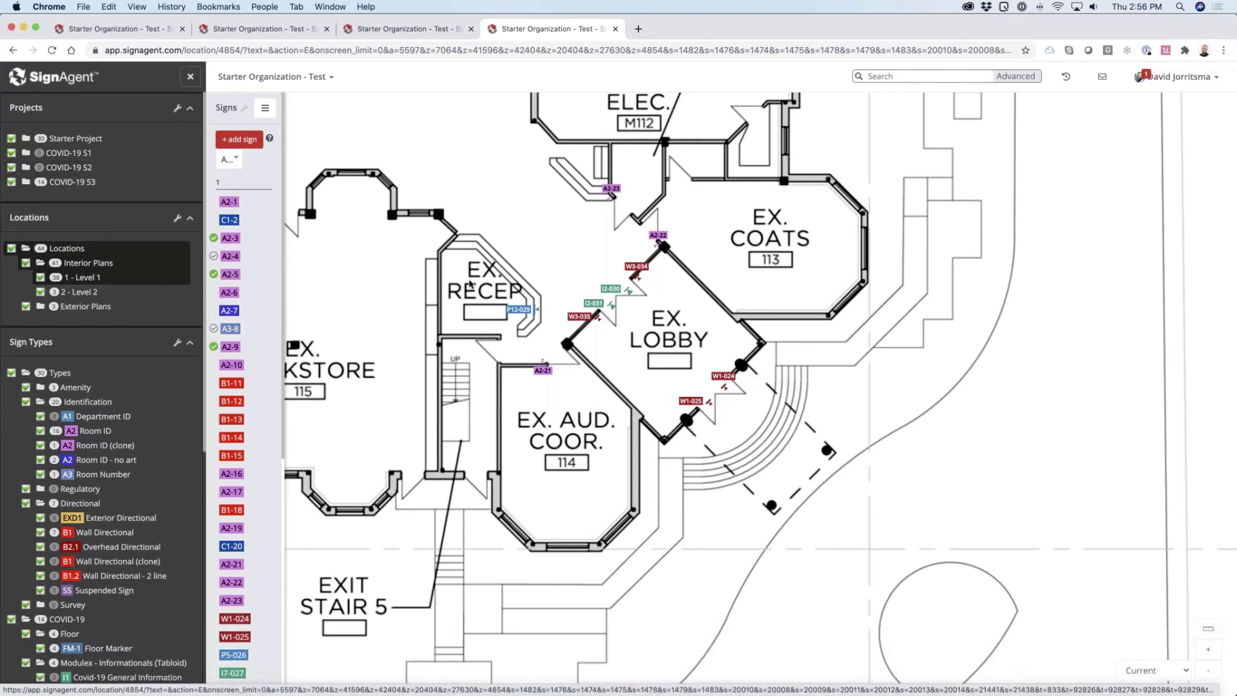
{"action": "scroll", "coordinate": [470, 283], "scroll_direction": "down", "scroll_amount": 1}
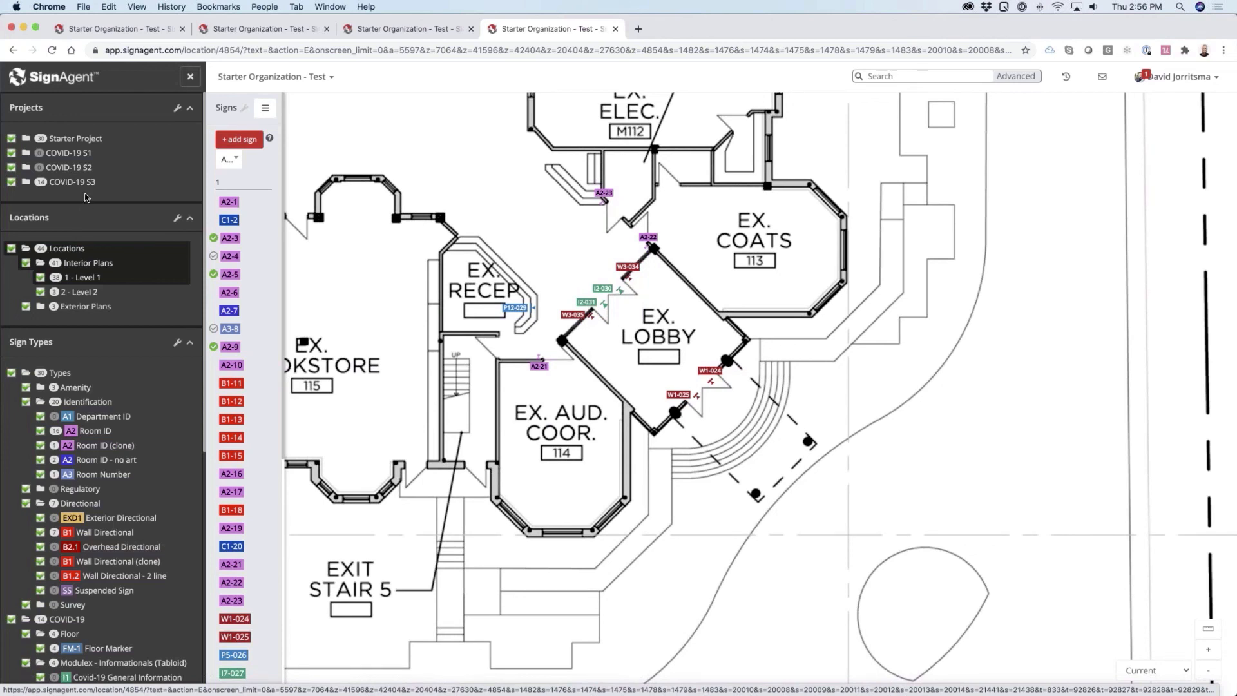
Hide all Starter Project signs from the plan and expand the stages of the COVID-19 S3 project
{"action": "left_click", "coordinate": [88, 141]}
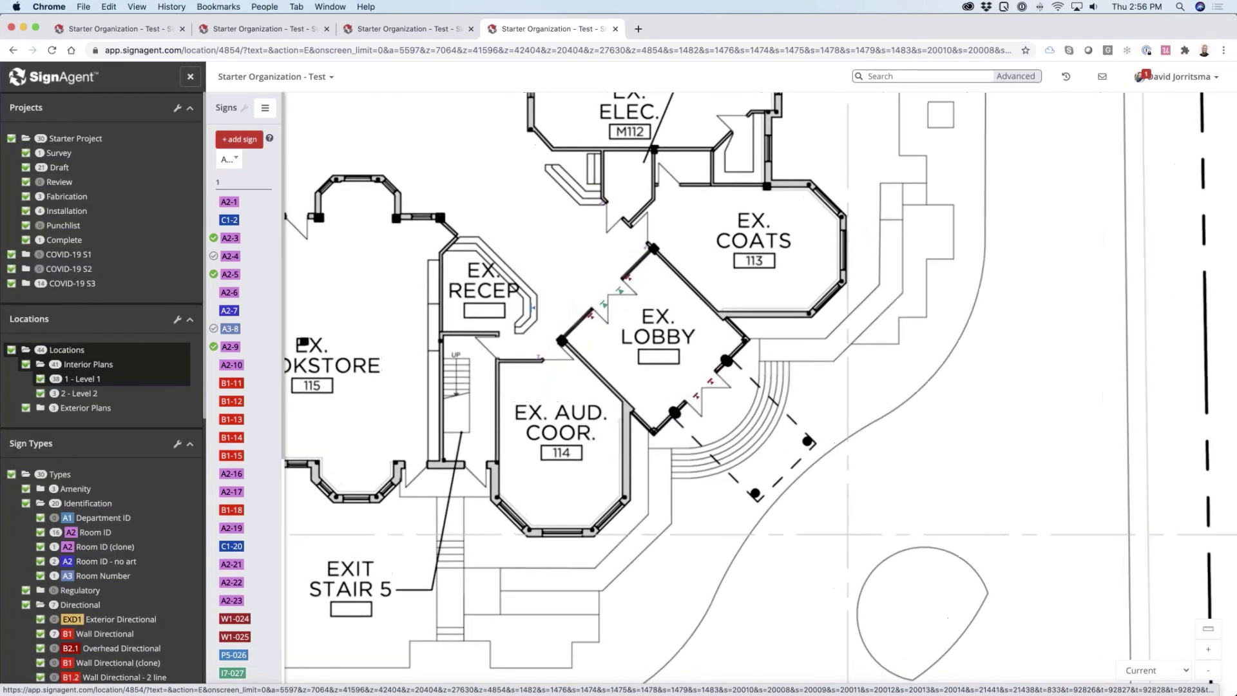
{"action": "left_click", "coordinate": [11, 139]}
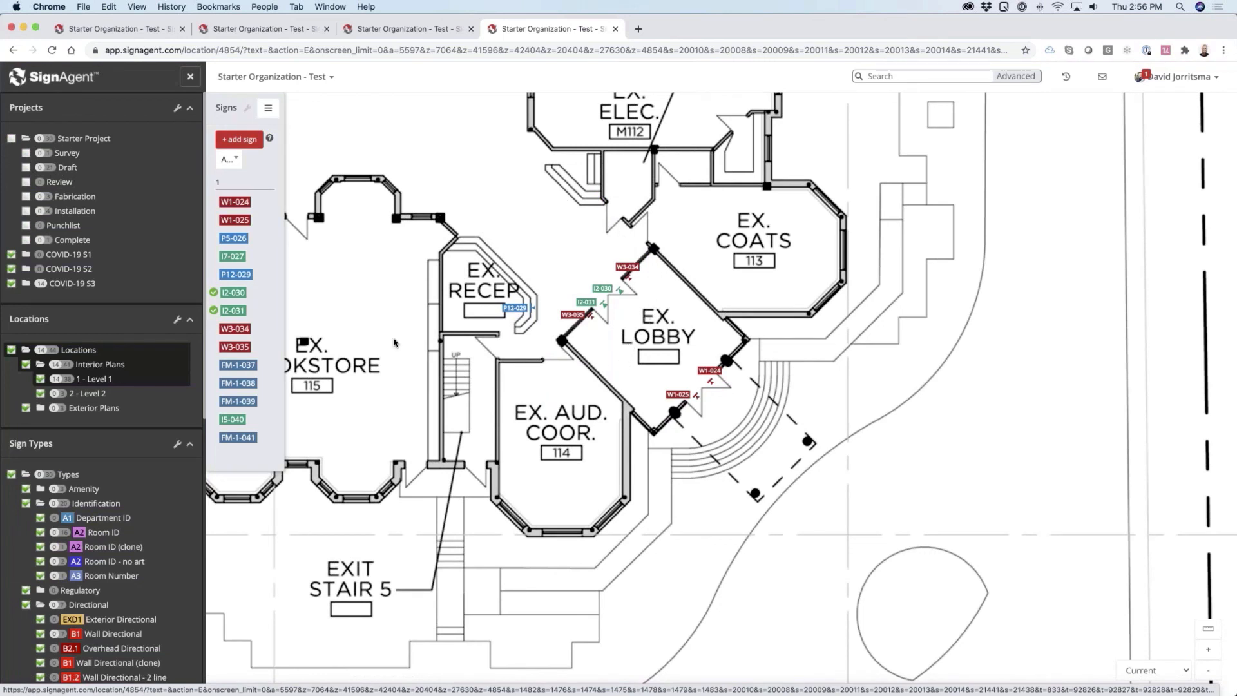
{"action": "left_click", "coordinate": [78, 287]}
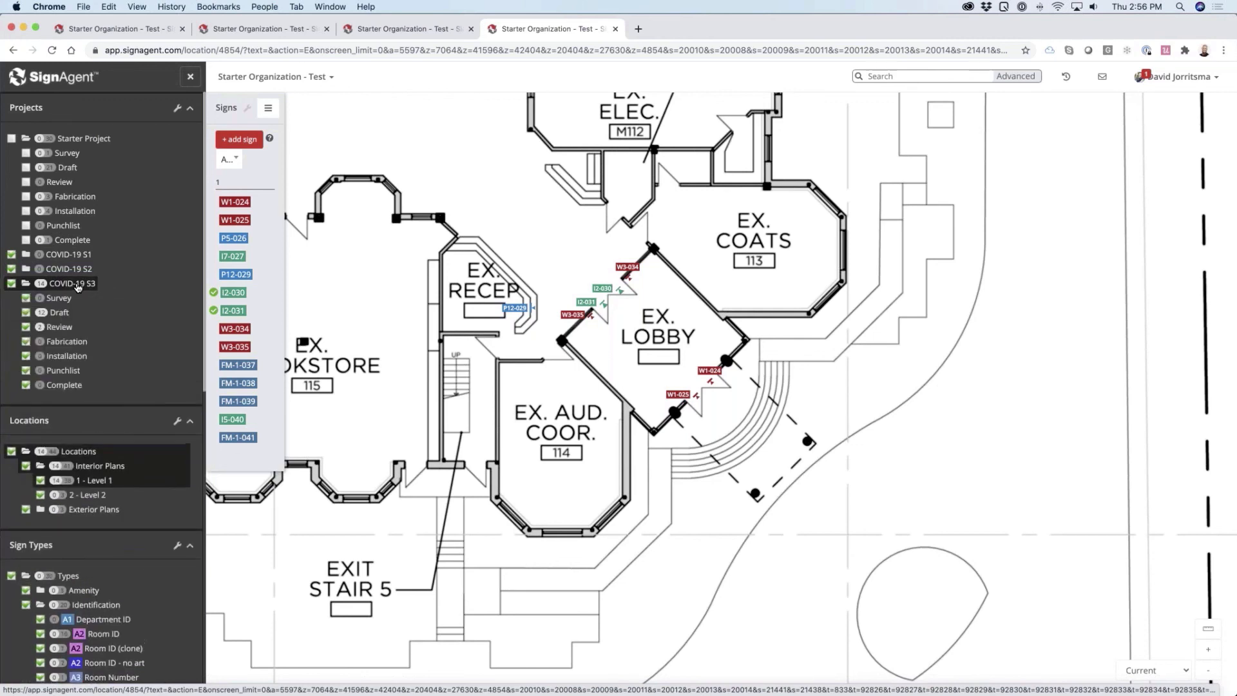
Select the five signs from W1-024 through P12-029, move them to the Review stage of COVID-19 S3, and save
{"action": "left_click", "coordinate": [259, 299]}
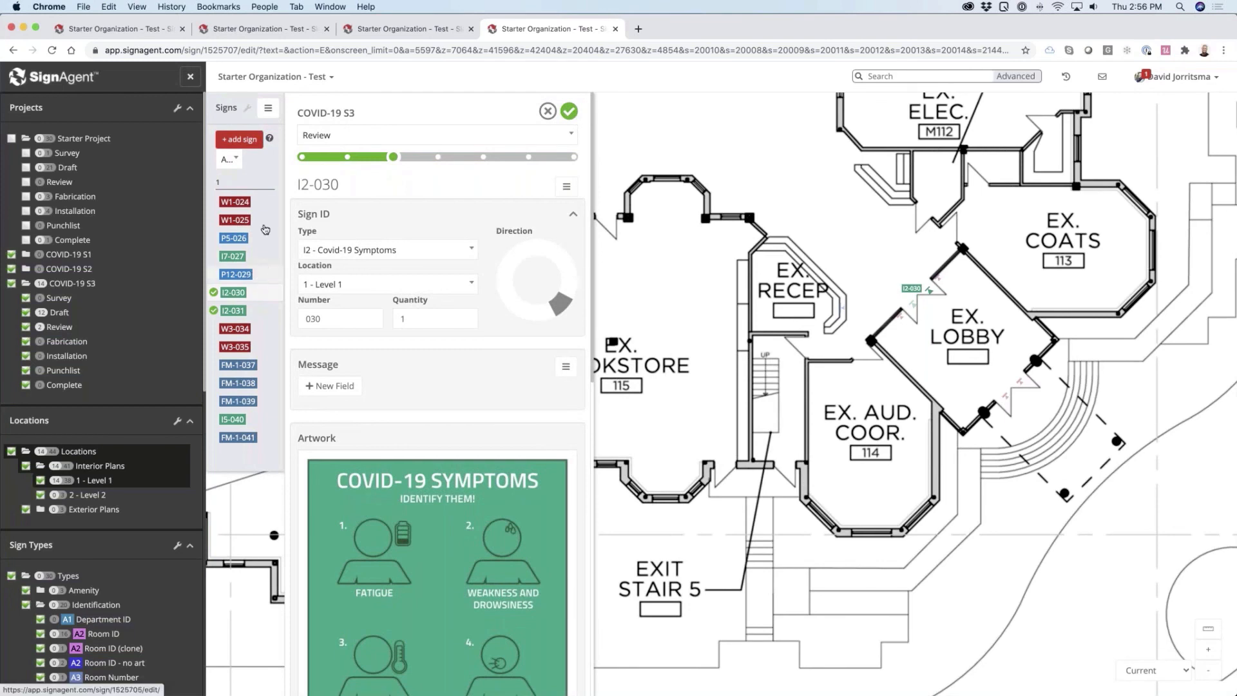
{"action": "left_click", "coordinate": [269, 204]}
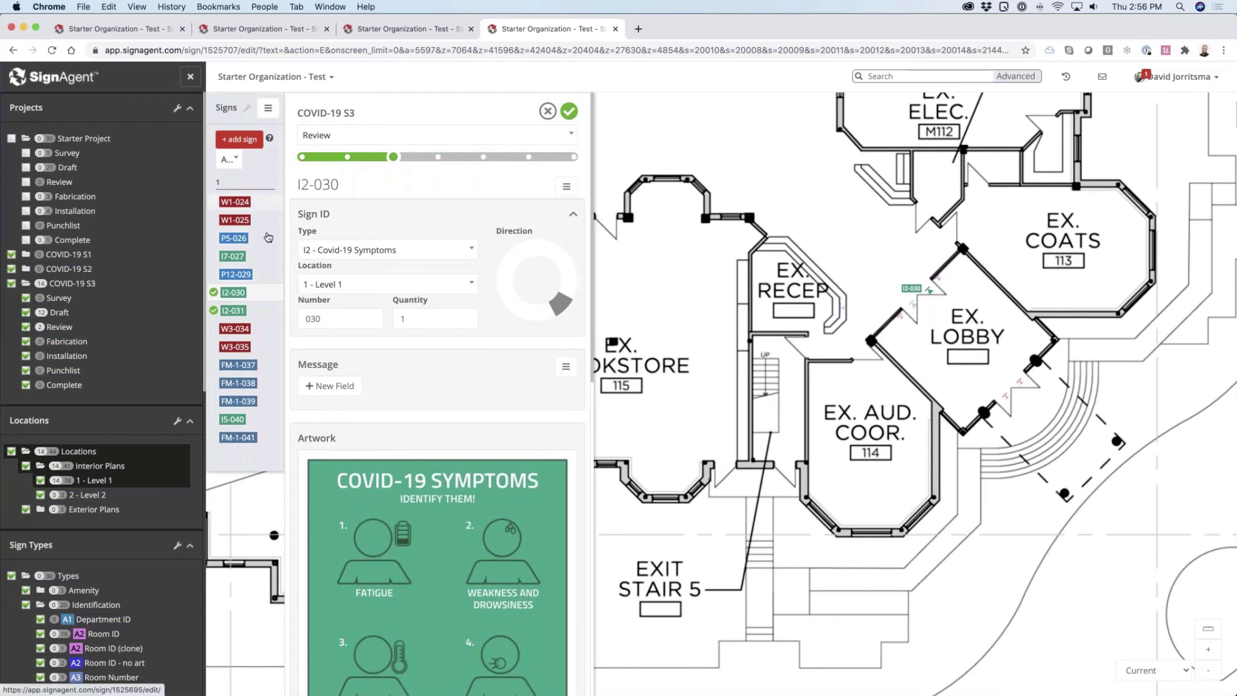
{"action": "left_click", "coordinate": [264, 278], "text": "shift"}
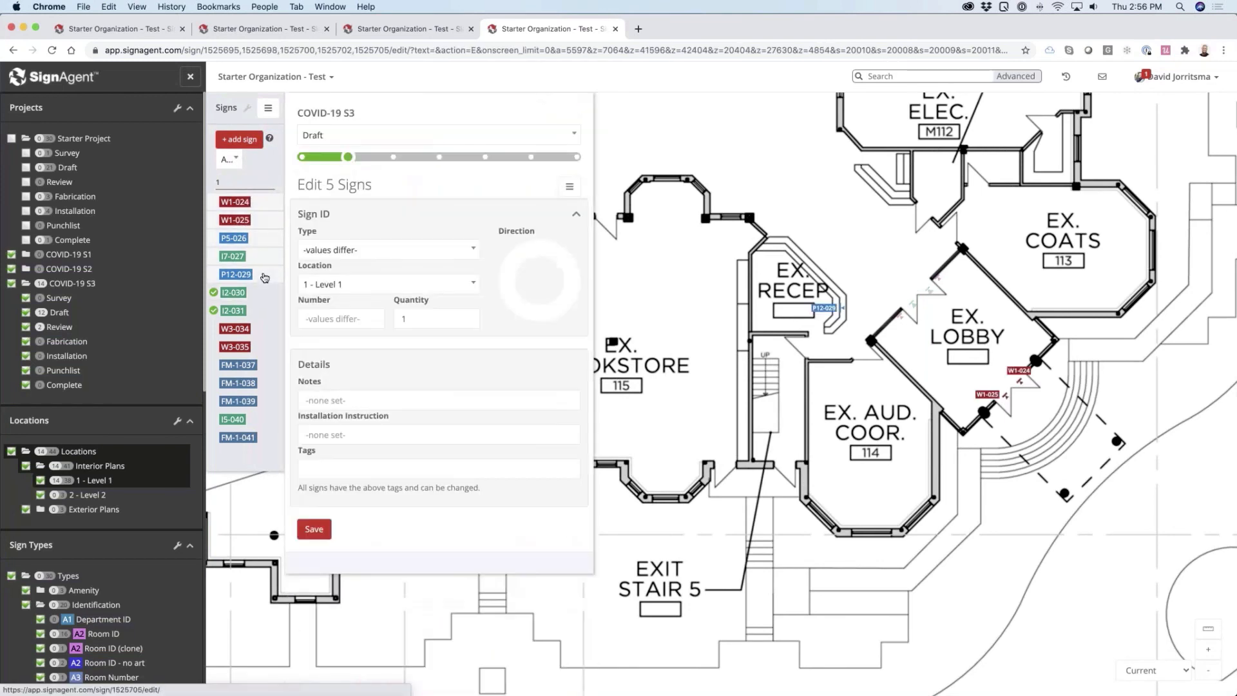
{"action": "left_click", "coordinate": [341, 141]}
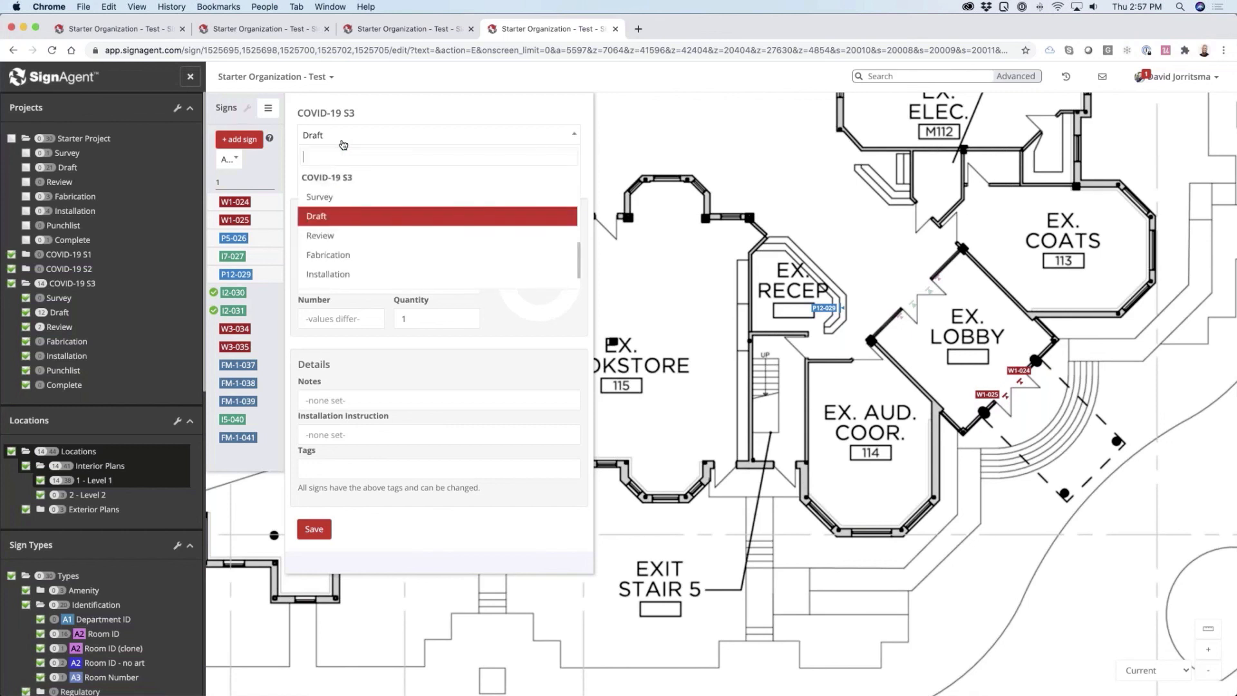
{"action": "left_click", "coordinate": [345, 235]}
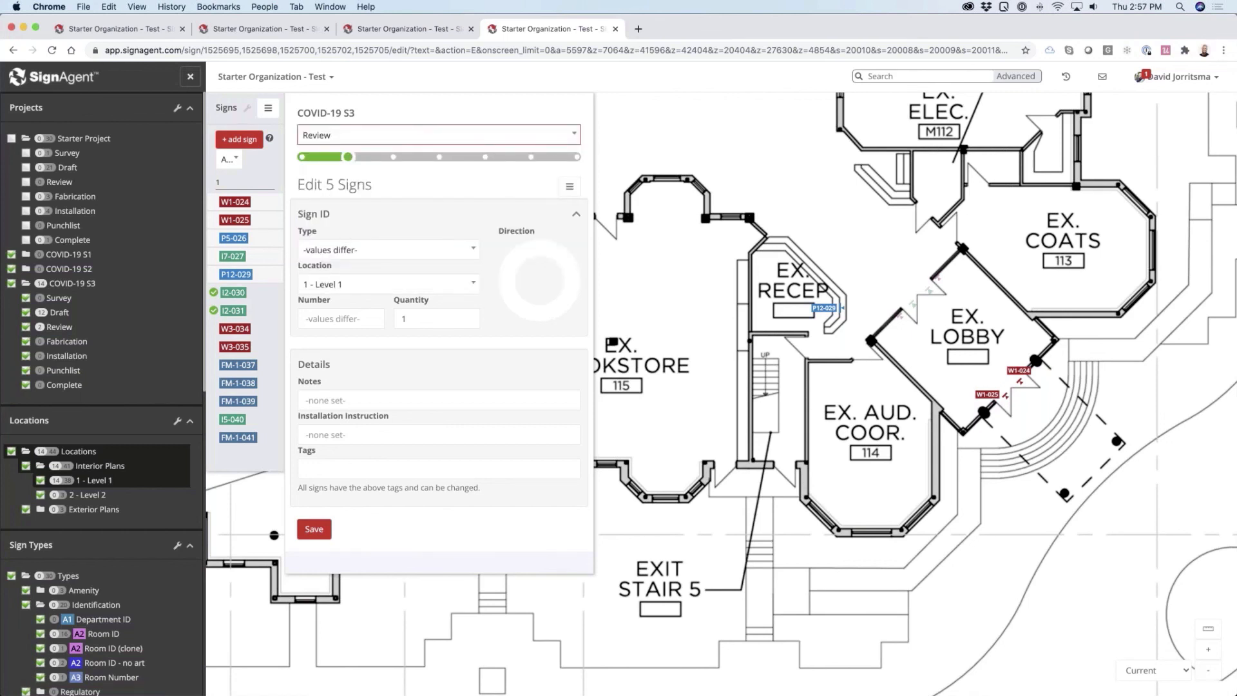
{"action": "left_click", "coordinate": [316, 535]}
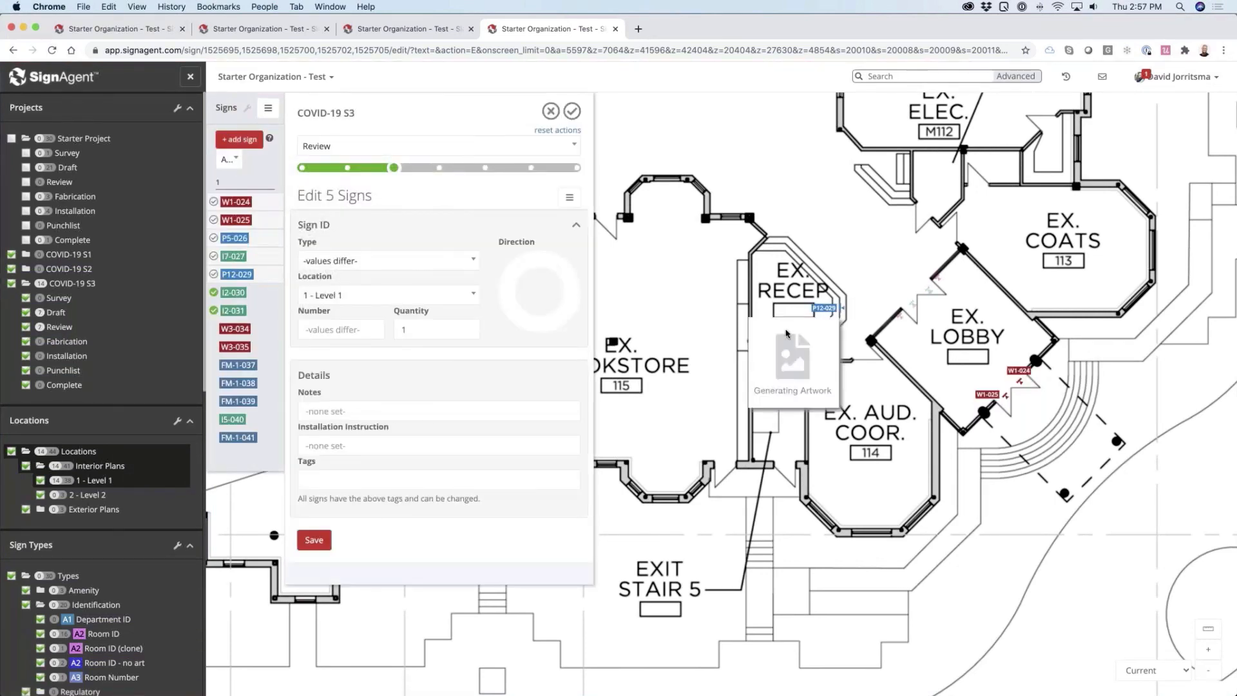
Hide the Draft-stage signs of COVID-19 S3 and open sign W1-024 for review
{"action": "left_click", "coordinate": [777, 297]}
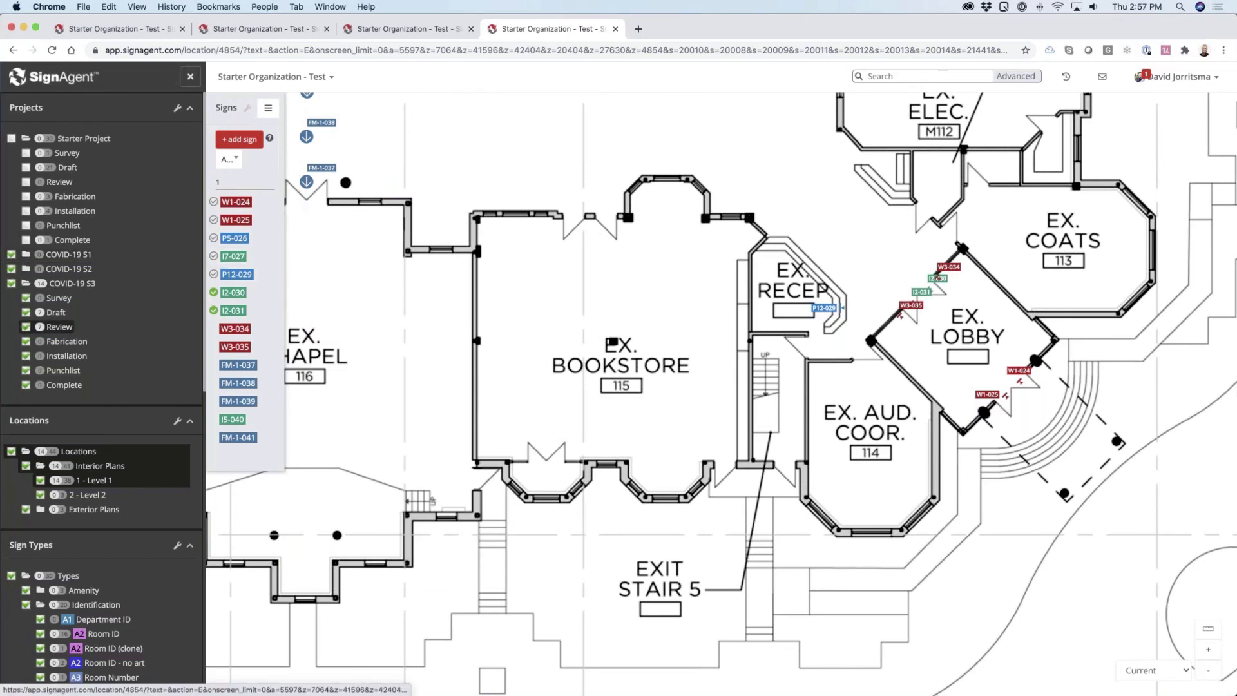
{"action": "left_click", "coordinate": [26, 314]}
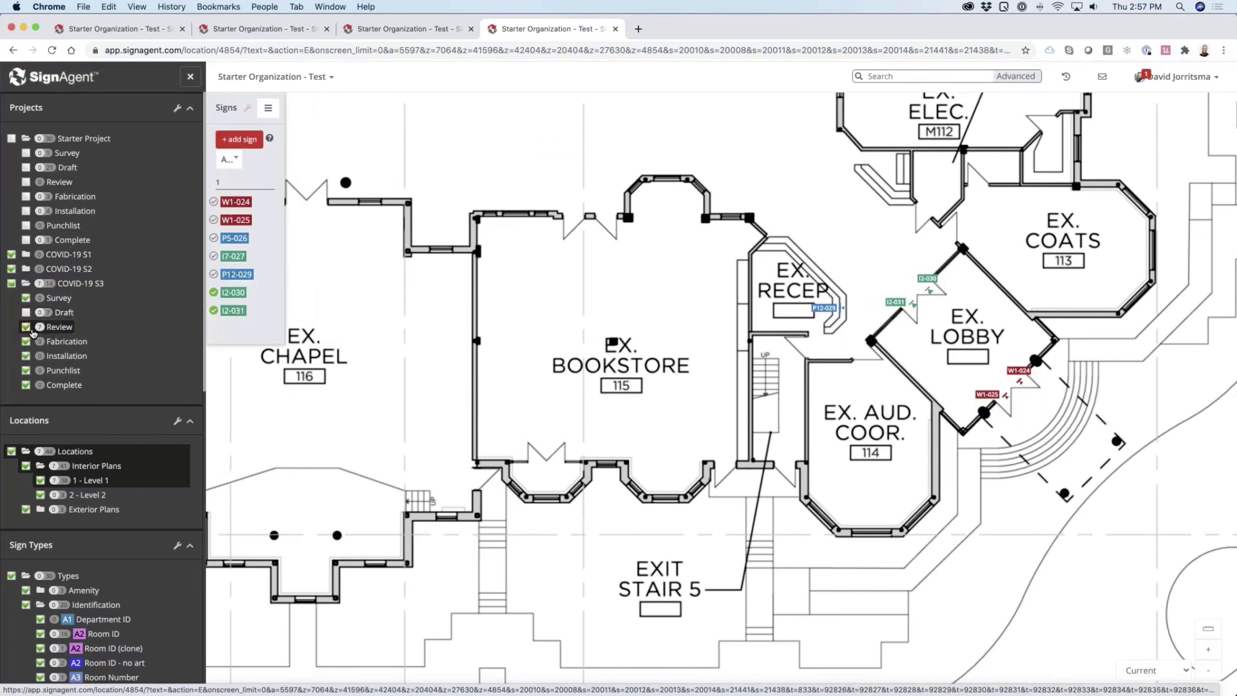
{"action": "left_click", "coordinate": [239, 205]}
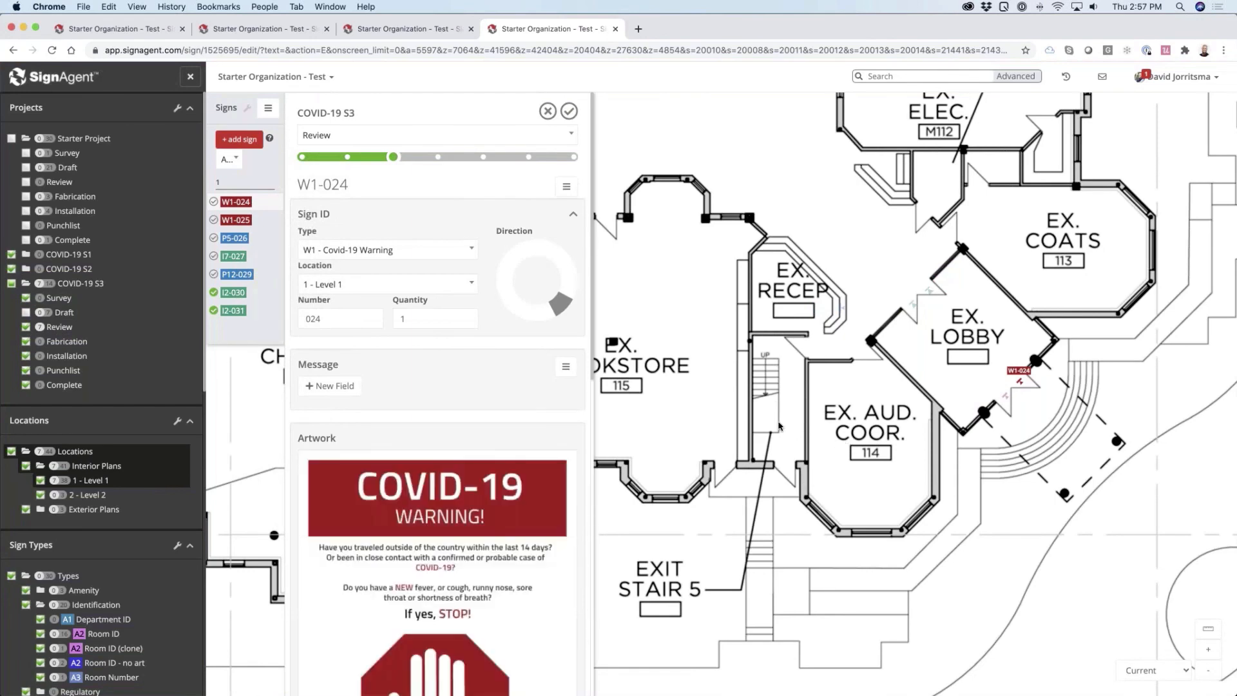
Check the location and artwork of sign W1-024, then approve signs W1-024 and W1-025
{"action": "left_click_drag", "start_coordinate": [858, 495], "coordinate": [707, 309]}
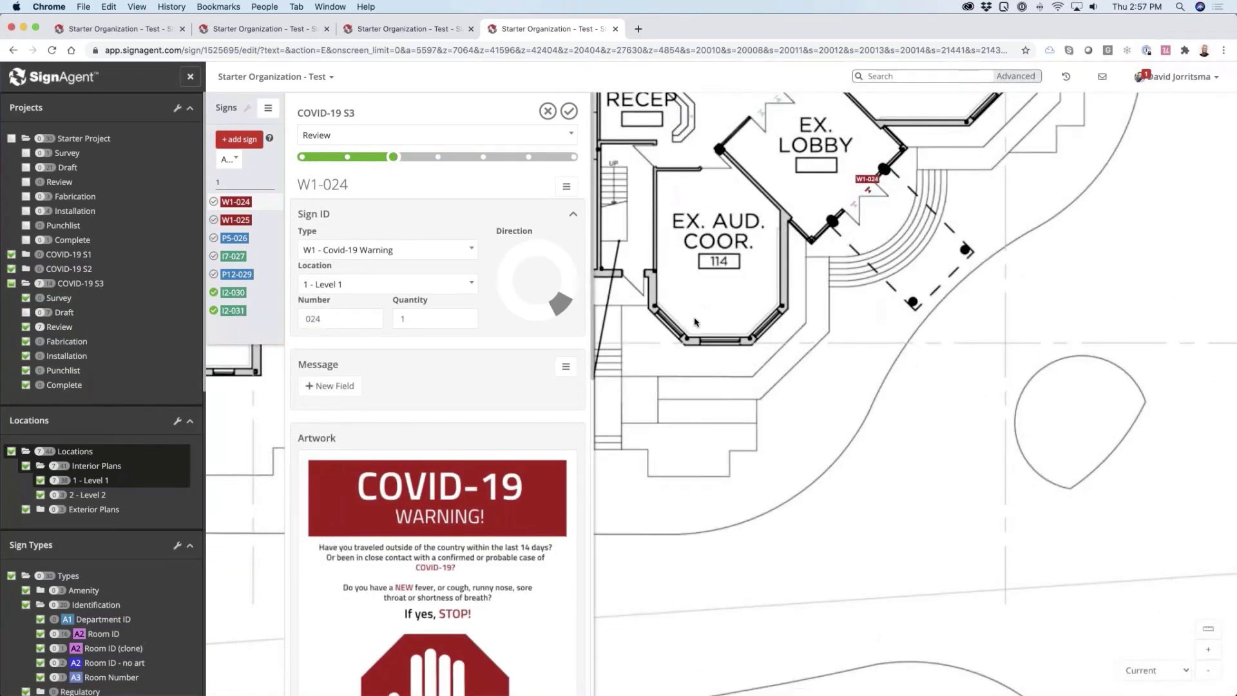
{"action": "scroll", "coordinate": [442, 407], "scroll_direction": "down", "scroll_amount": 4}
{"action": "scroll", "coordinate": [442, 407], "scroll_direction": "up", "scroll_amount": 4}
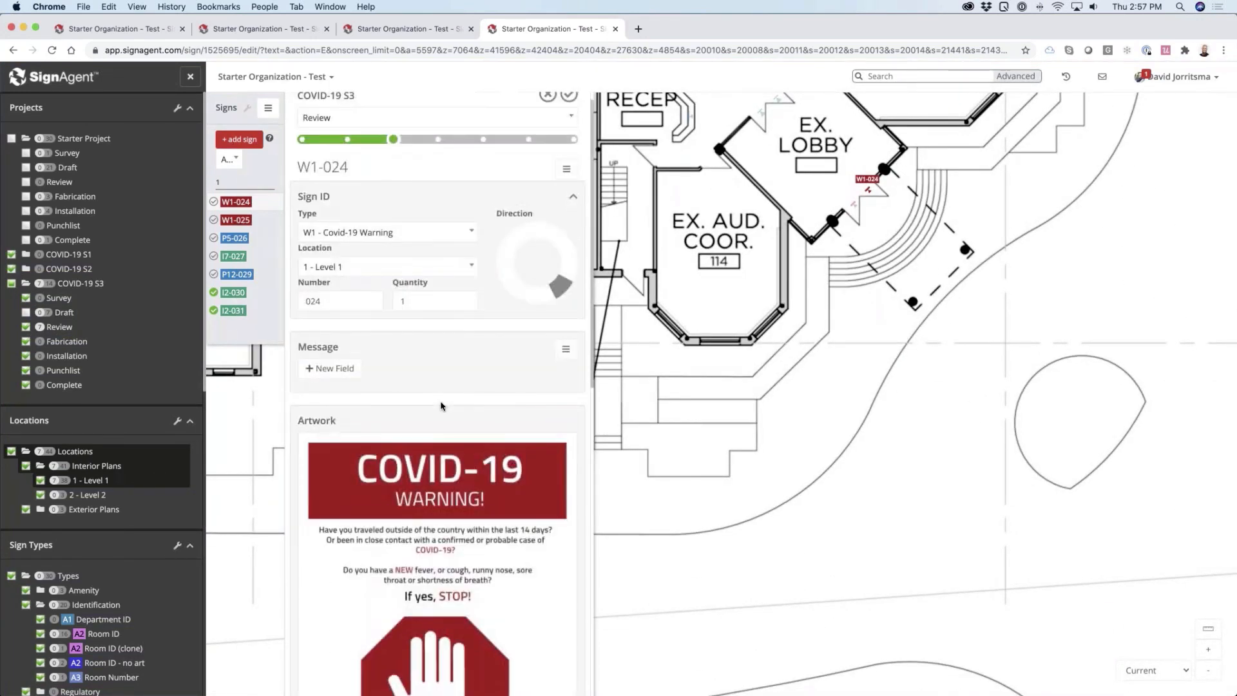
{"action": "left_click", "coordinate": [569, 111]}
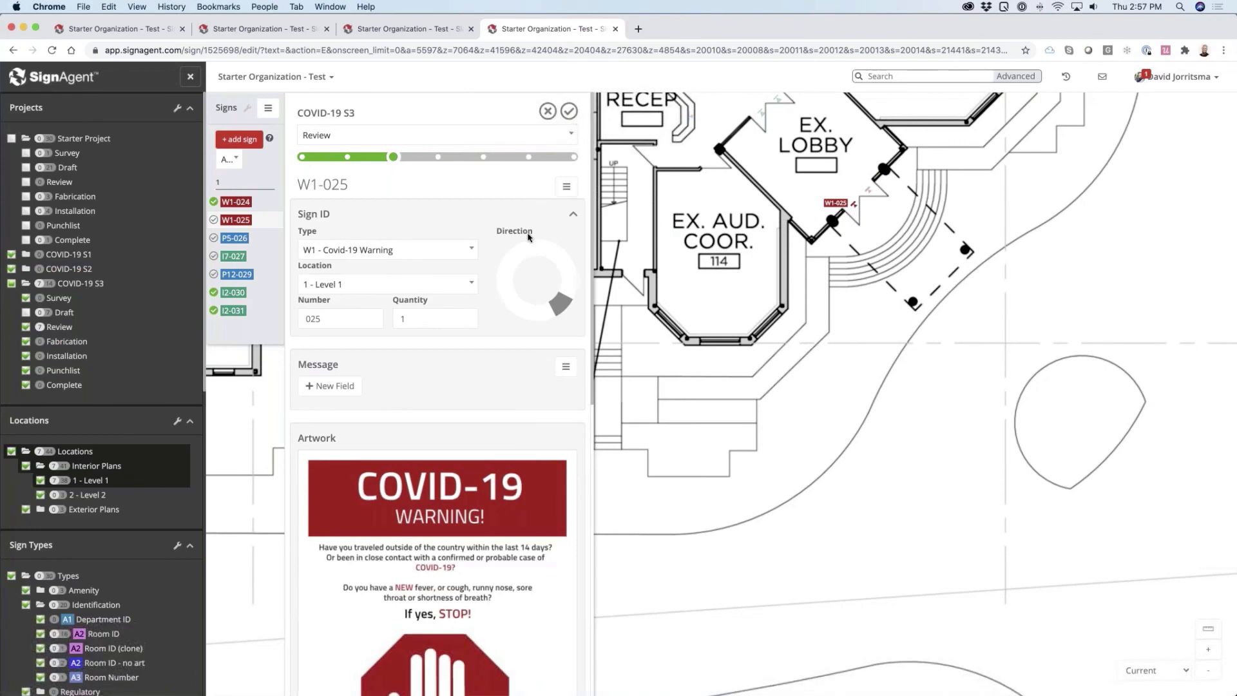
{"action": "left_click", "coordinate": [568, 112]}
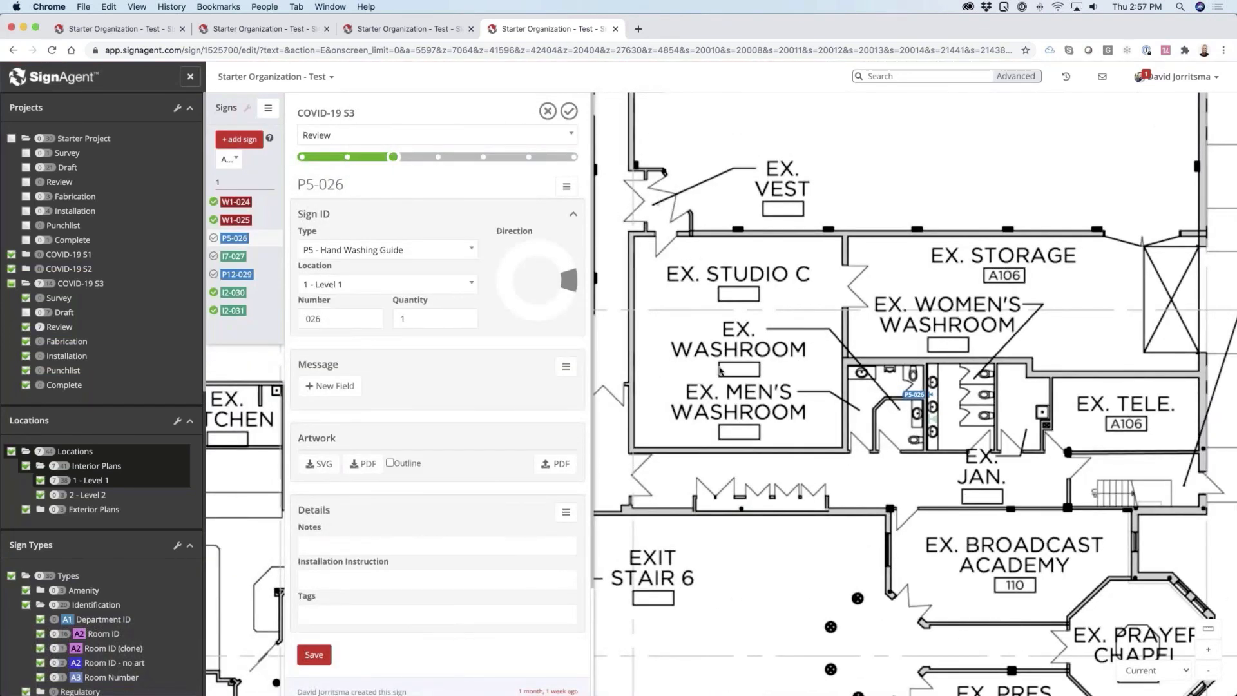
Check the Hand Washing Guide artwork of sign P5-026 and approve the sign
{"action": "scroll", "coordinate": [445, 389], "scroll_direction": "down", "scroll_amount": 4}
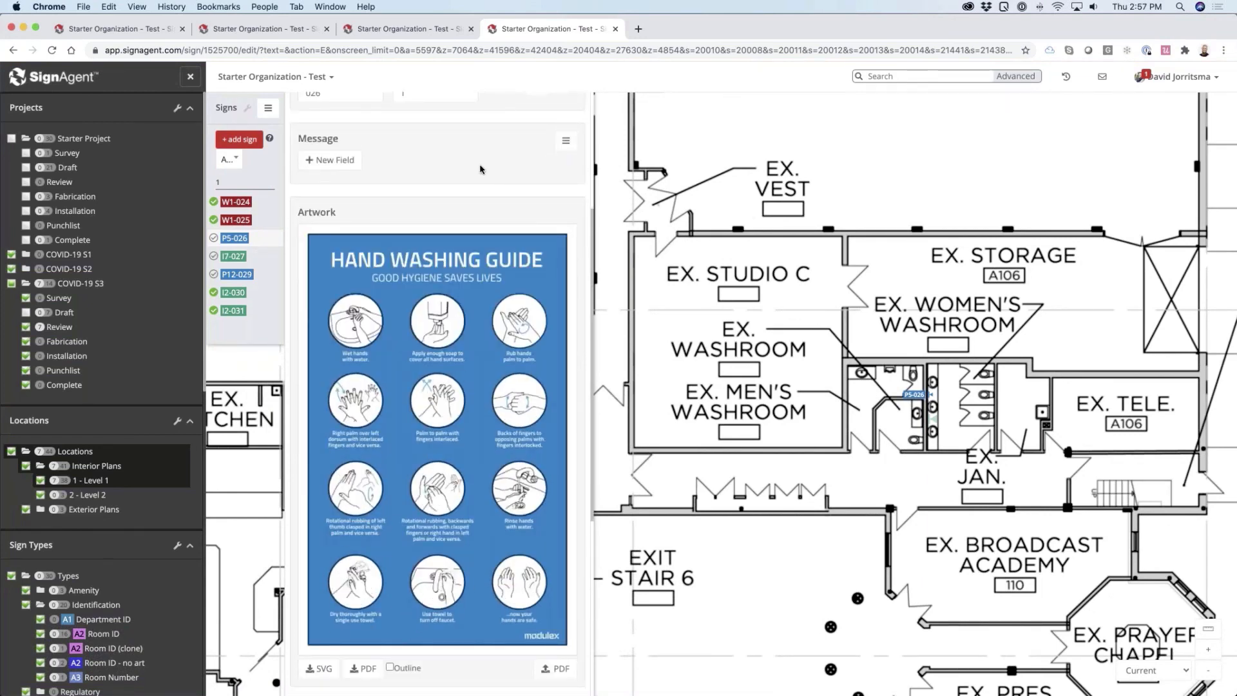
{"action": "scroll", "coordinate": [483, 170], "scroll_direction": "up", "scroll_amount": 4}
{"action": "left_click", "coordinate": [569, 112]}
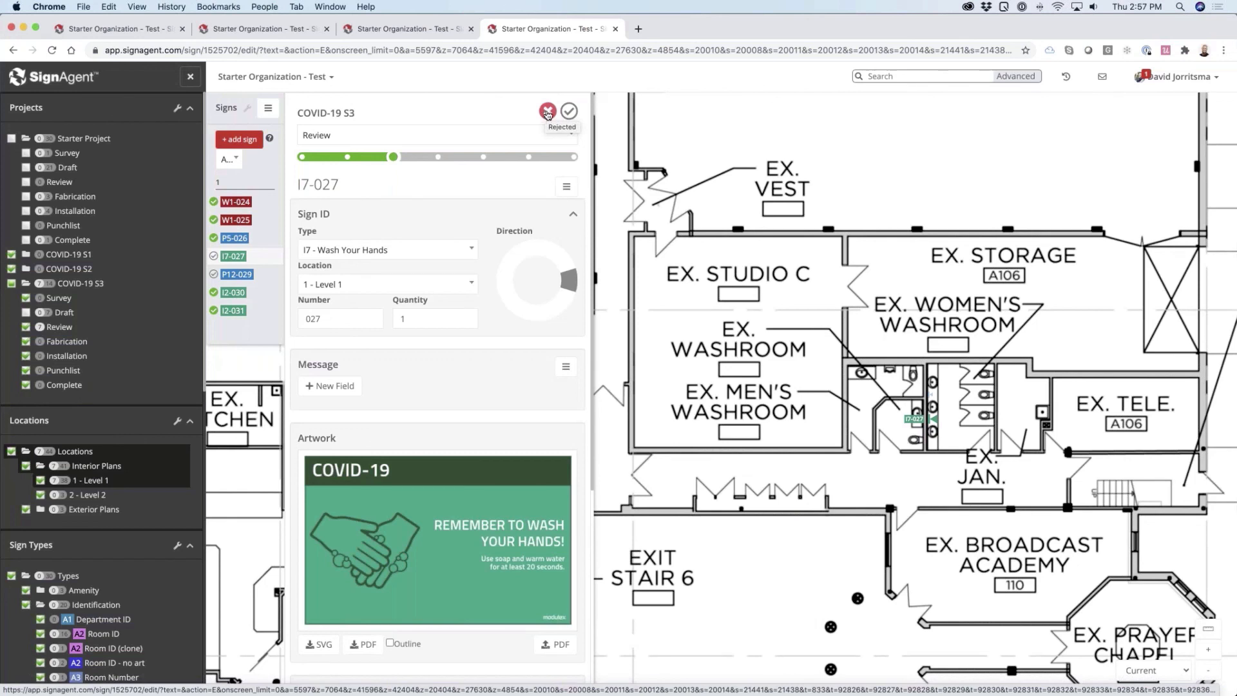
Reject sign I7-027 with the comment "this is the wrong marker" and approve sign P12-029
{"action": "left_click", "coordinate": [548, 113]}
{"action": "left_click", "coordinate": [379, 187]}
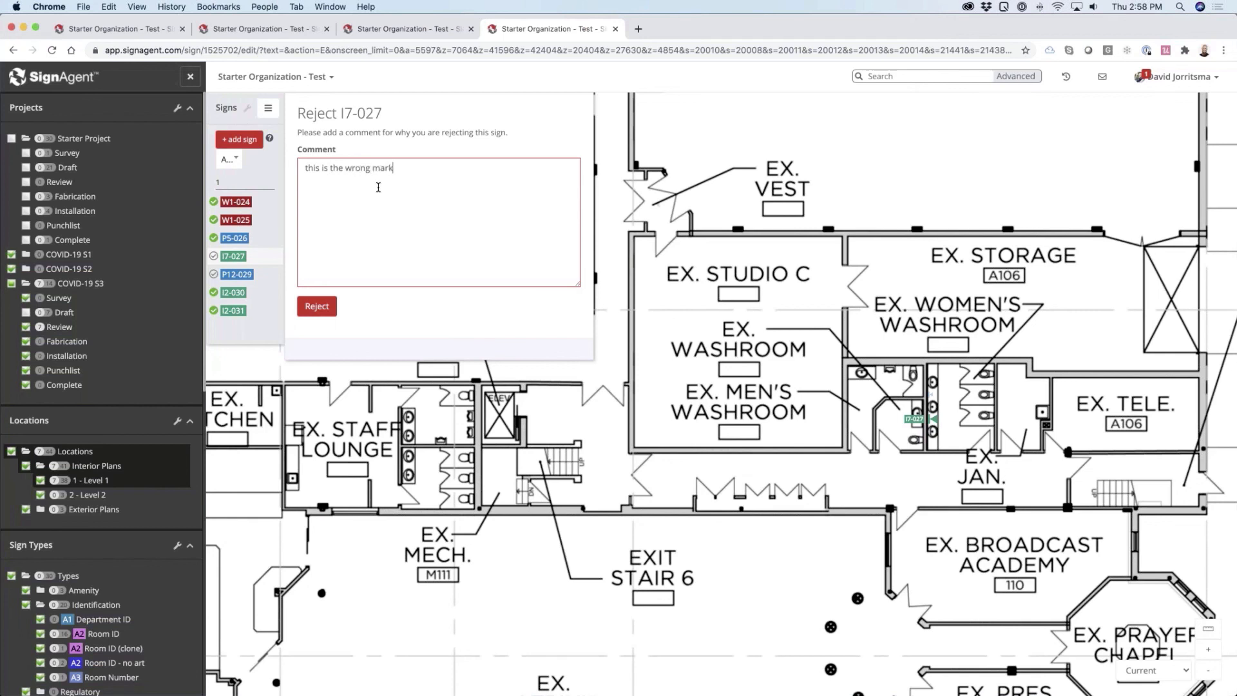
{"action": "key", "text": "Tab"}
{"action": "key", "text": "Tab"}
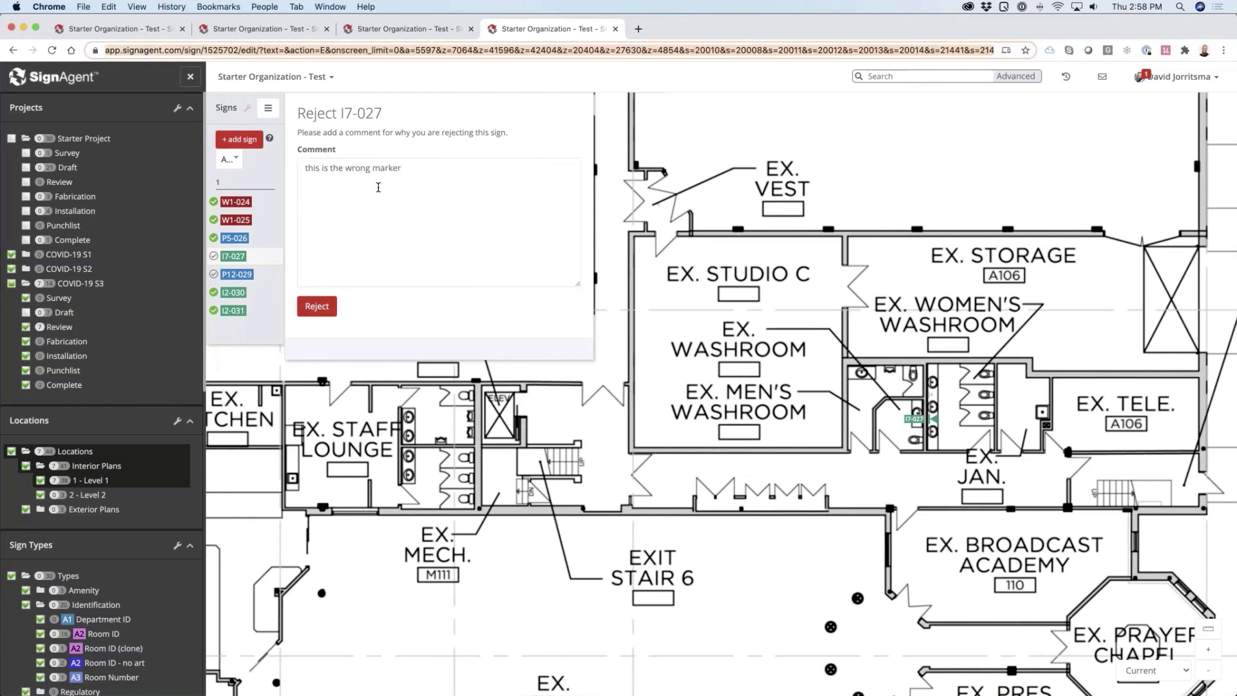
{"action": "left_click", "coordinate": [310, 312]}
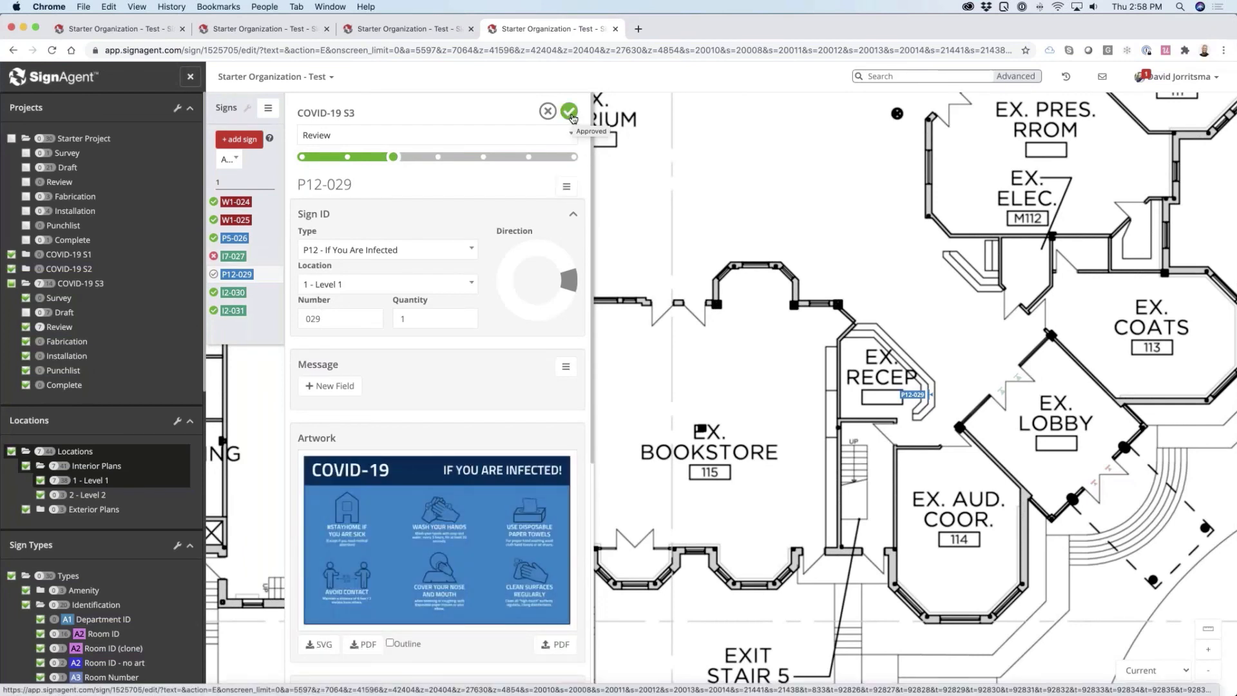
{"action": "left_click", "coordinate": [571, 114]}
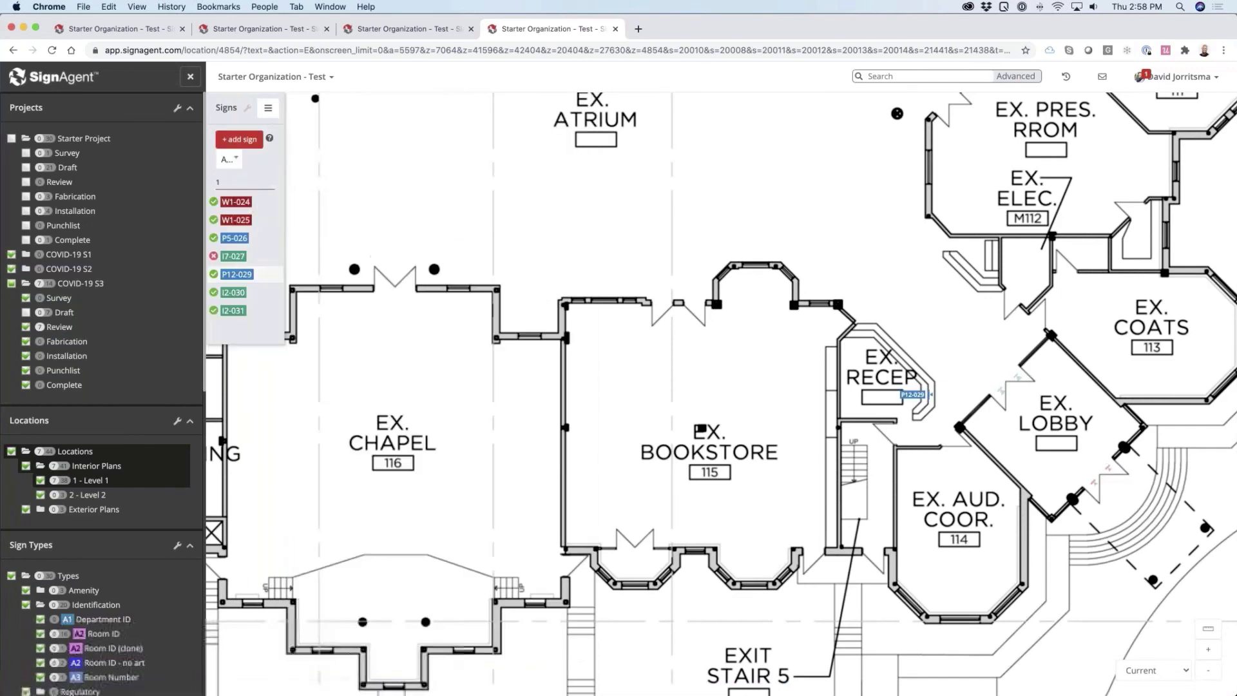
Reopen rejected sign I7-027, then open its sign type Wash Your Hands for editing and check the template
{"action": "left_click", "coordinate": [260, 258]}
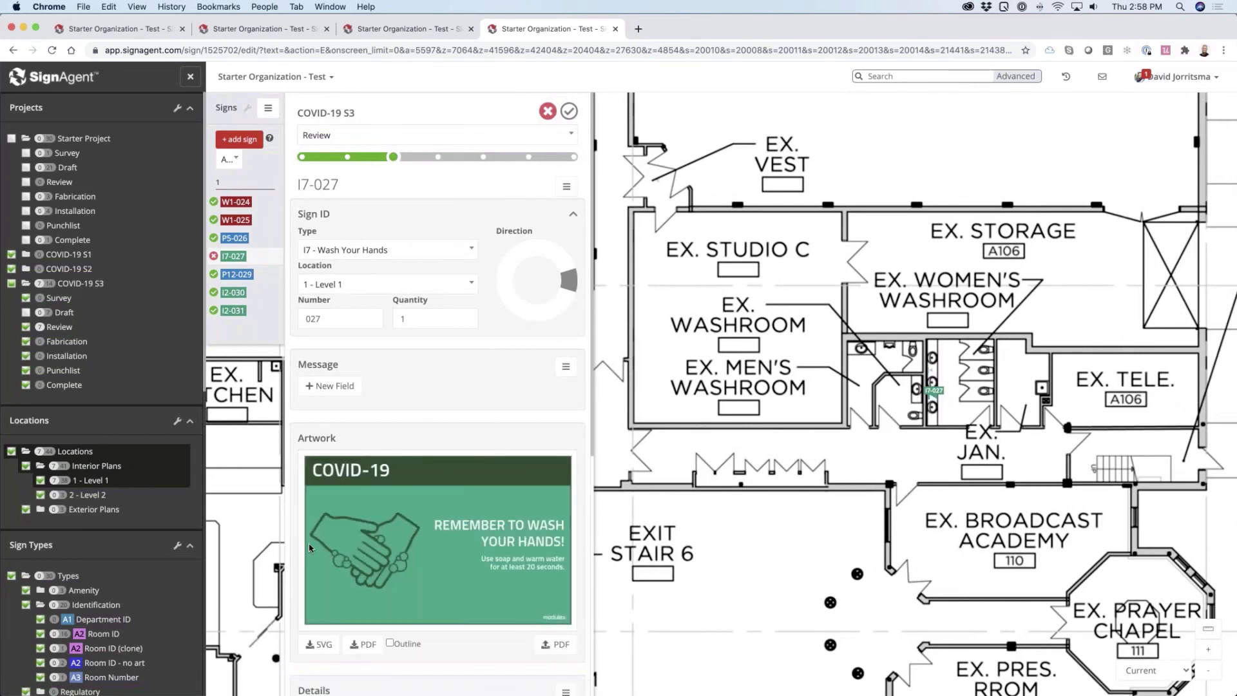
{"action": "scroll", "coordinate": [97, 495], "scroll_direction": "down", "scroll_amount": 10}
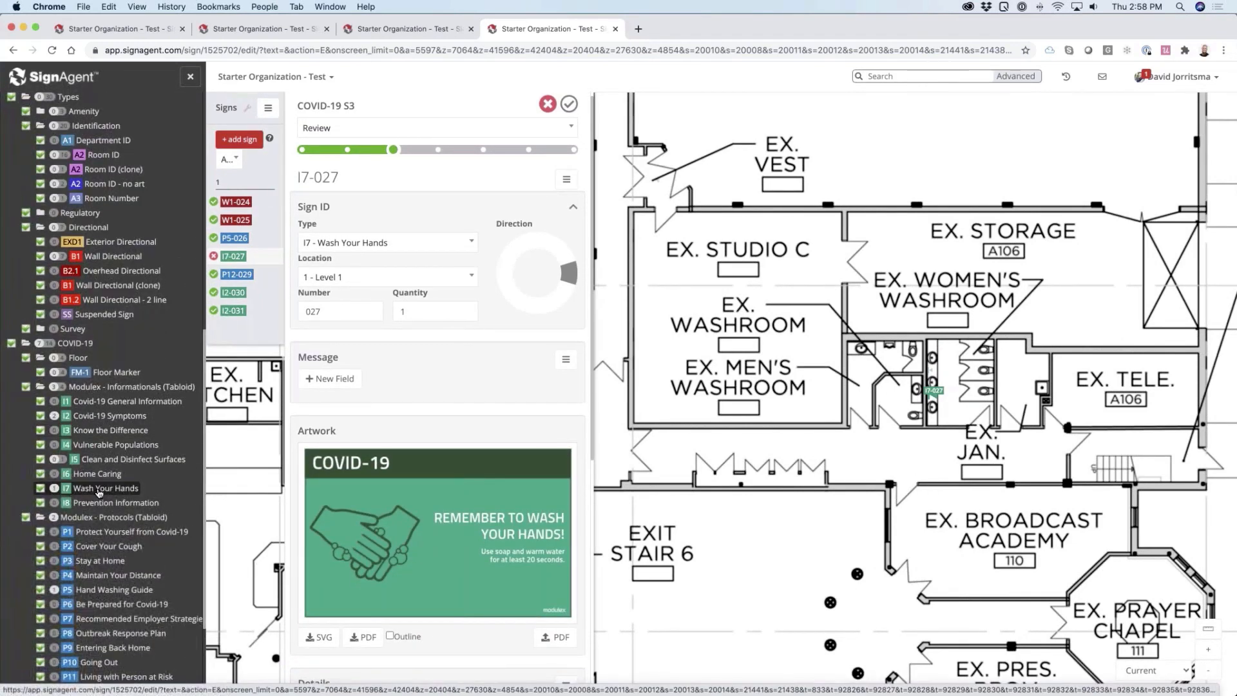
{"action": "left_click", "coordinate": [68, 507]}
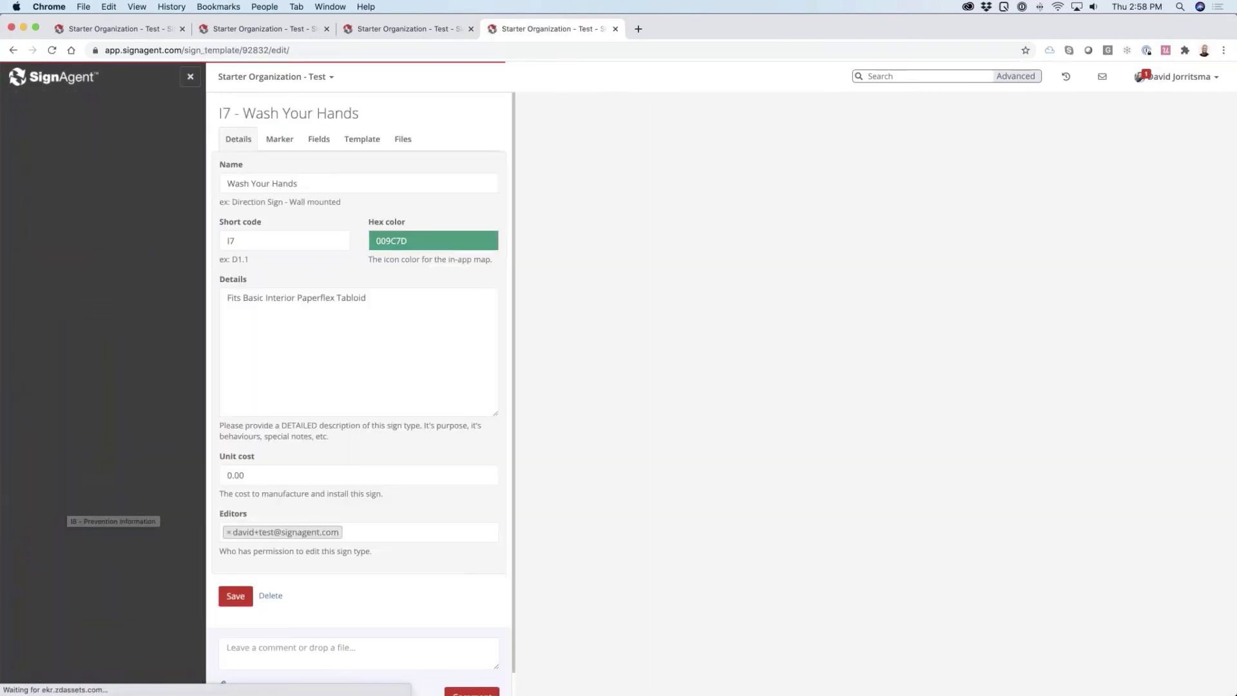
{"action": "left_click", "coordinate": [366, 142]}
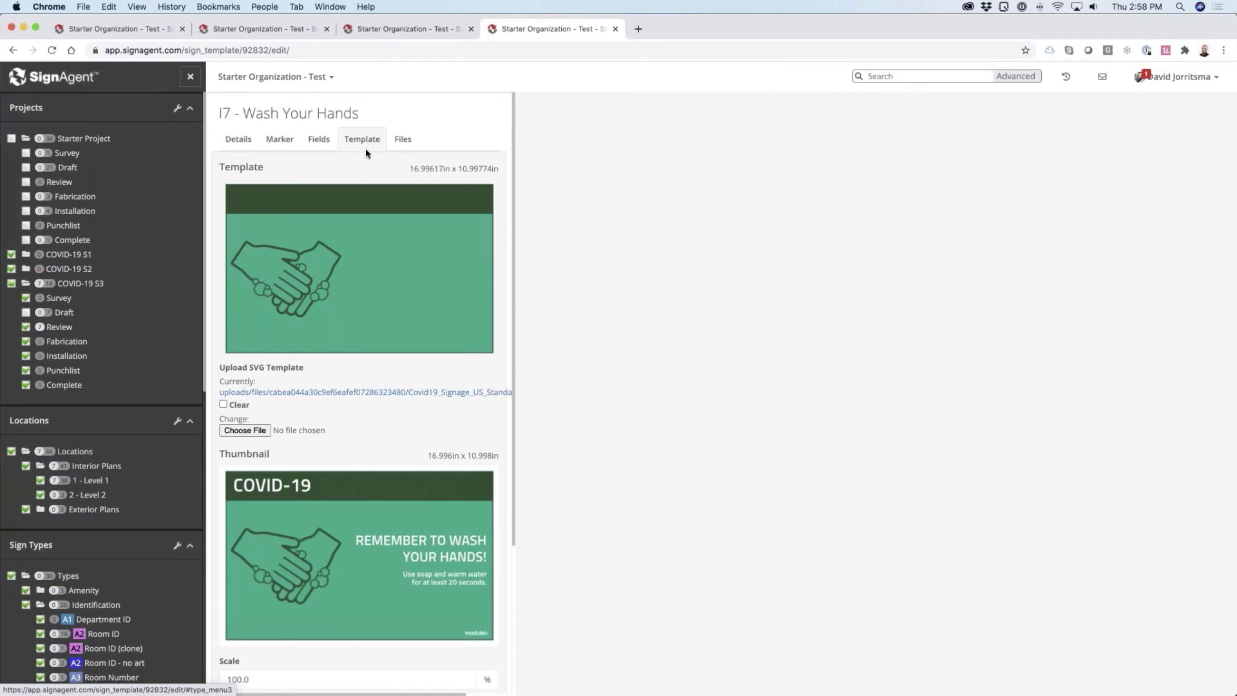
Set the scaled marker of sign type I7 - Wash Your Hands to marker_17 and save the sign type
{"action": "left_click", "coordinate": [287, 145]}
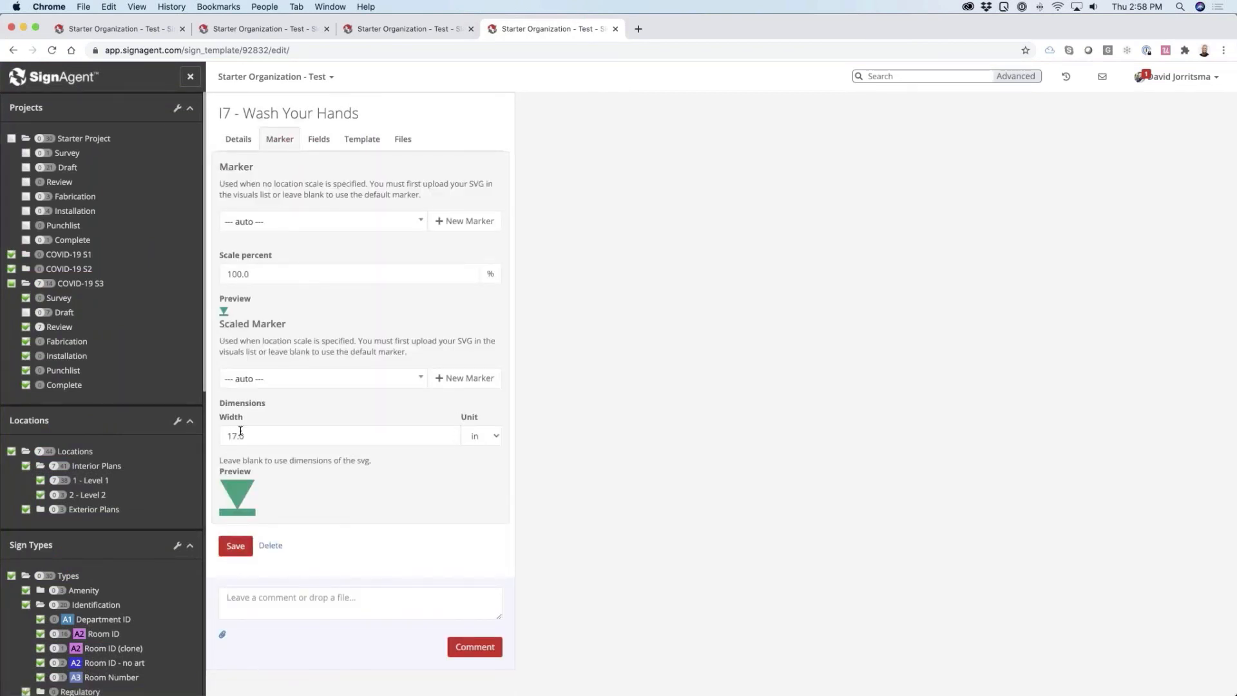
{"action": "left_click", "coordinate": [281, 379]}
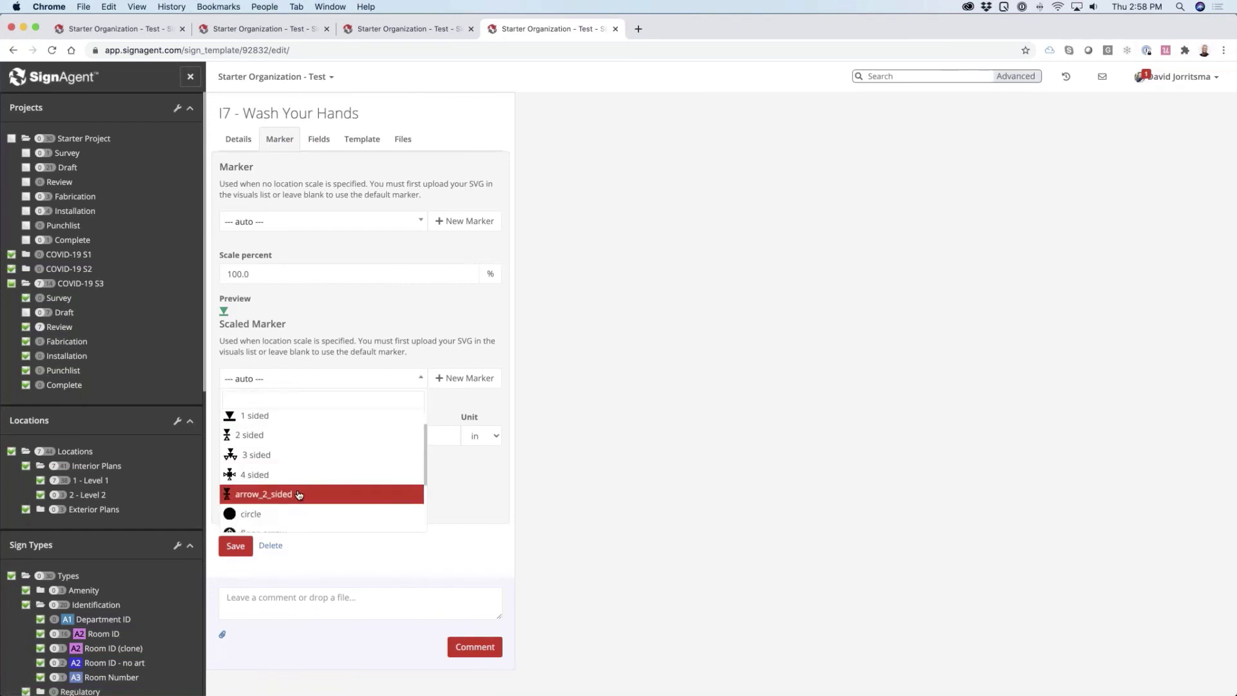
{"action": "scroll", "coordinate": [299, 494], "scroll_direction": "down", "scroll_amount": 3}
{"action": "left_click", "coordinate": [291, 488]}
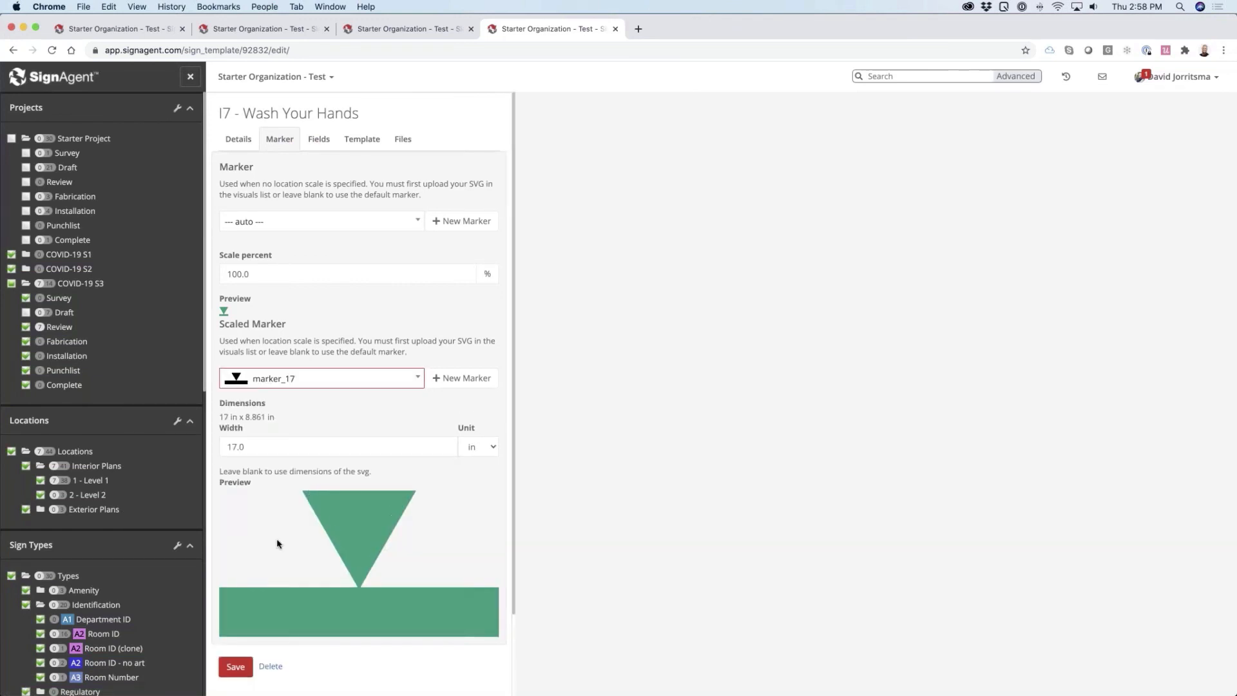
{"action": "scroll", "coordinate": [276, 548], "scroll_direction": "down", "scroll_amount": 3}
{"action": "left_click", "coordinate": [242, 573]}
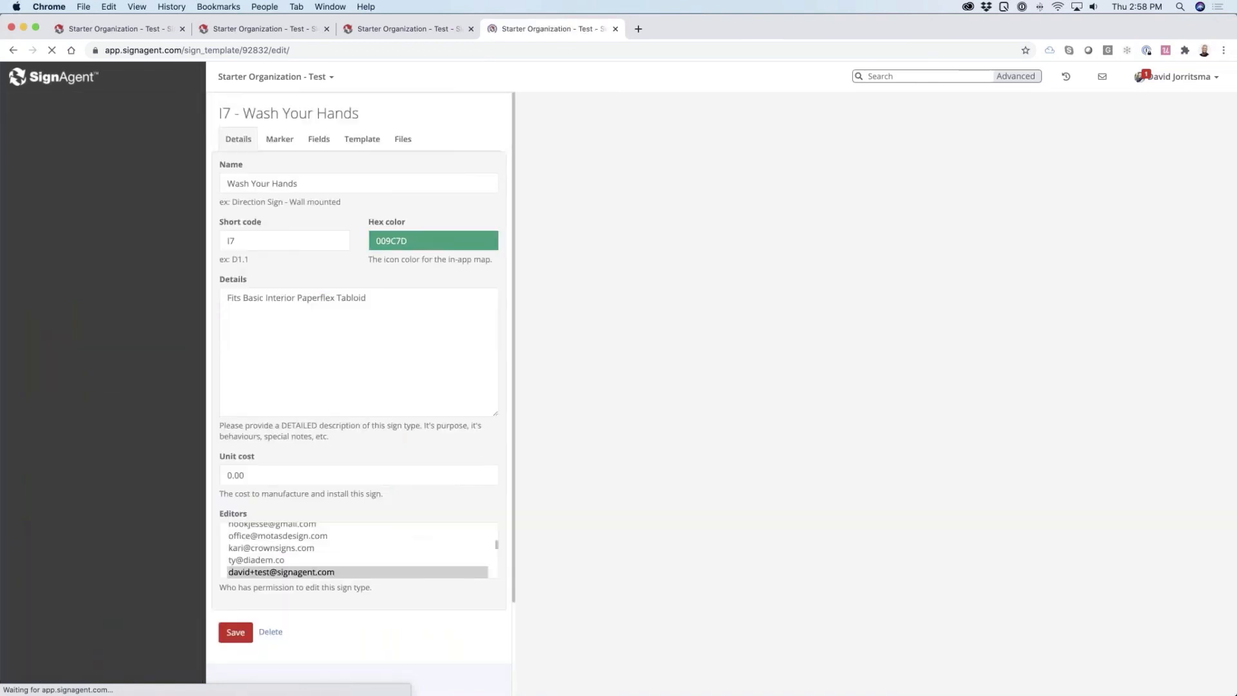
{"action": "scroll", "coordinate": [361, 516], "scroll_direction": "down", "scroll_amount": 1}
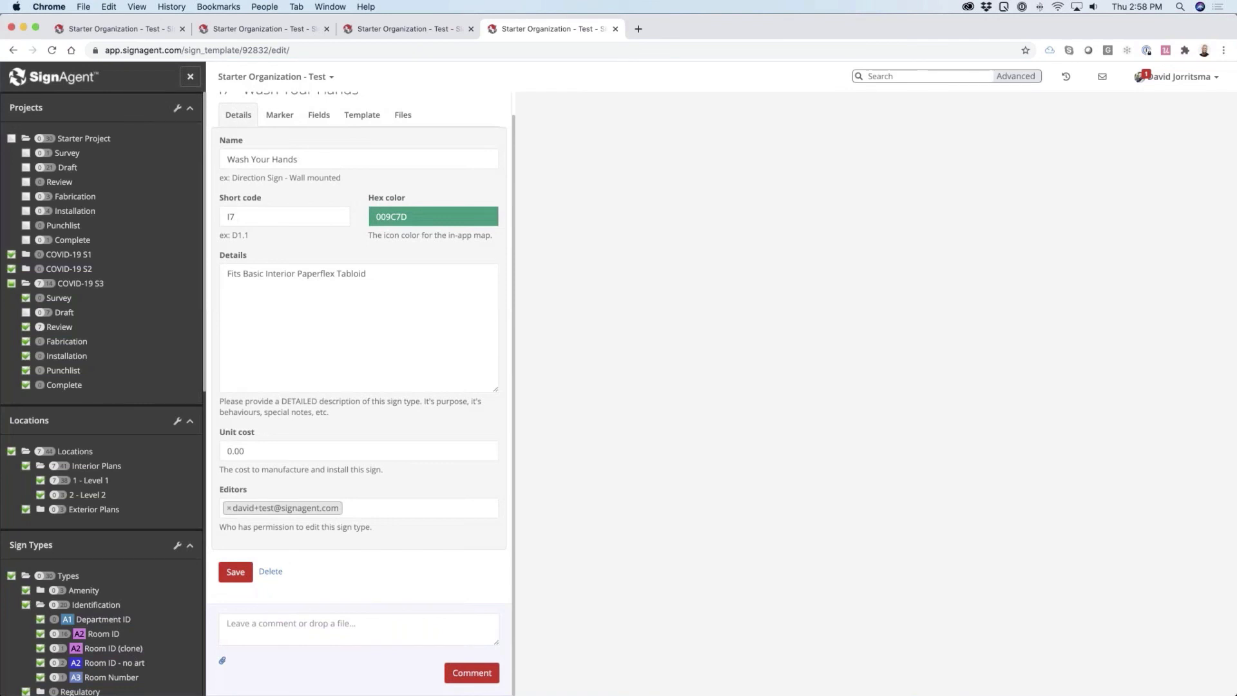
Switch to Illustrator and inspect the contents of the insertion layer in the marker artwork
{"action": "key", "text": "super+Tab"}
{"action": "key", "text": "super+Tab"}
{"action": "key", "text": "super+shift+Tab"}
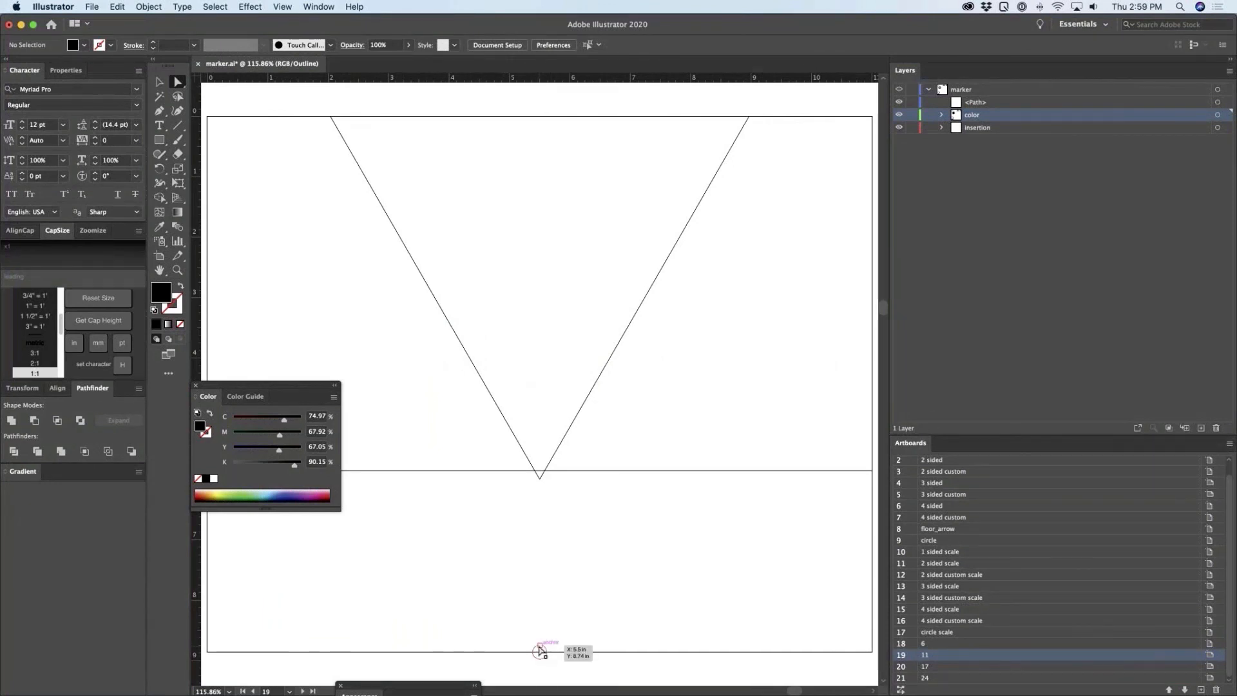
{"action": "left_click", "coordinate": [941, 127]}
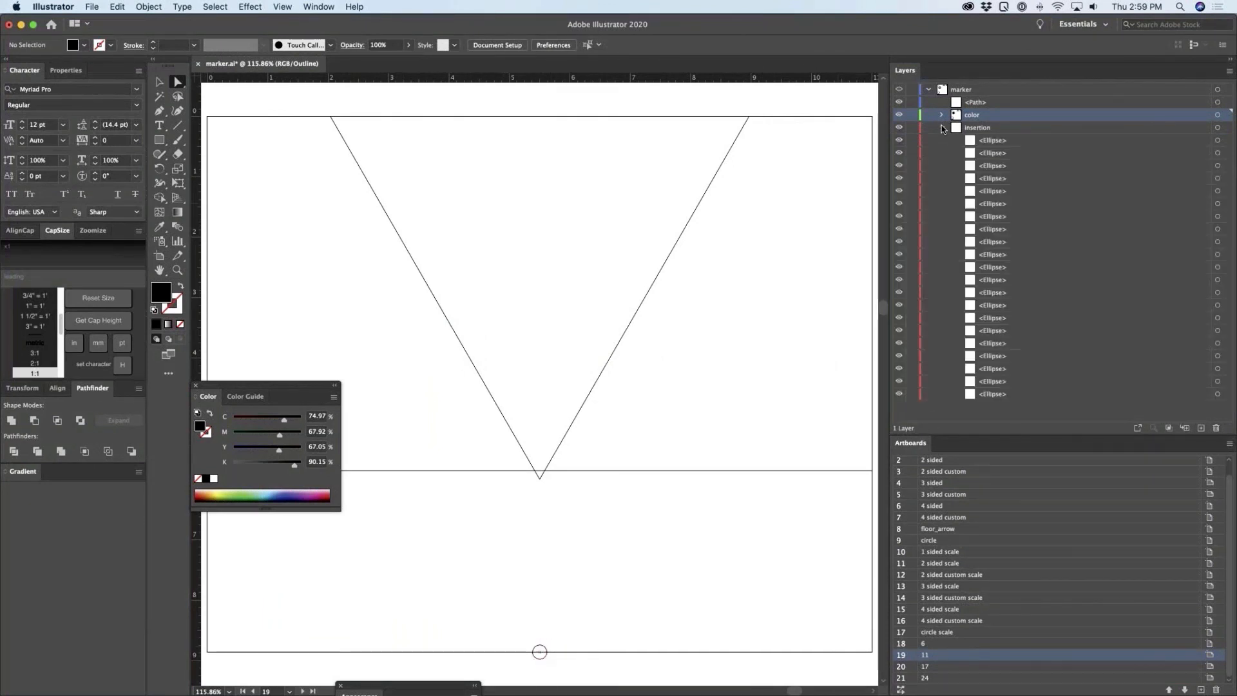
{"action": "left_click", "coordinate": [941, 128]}
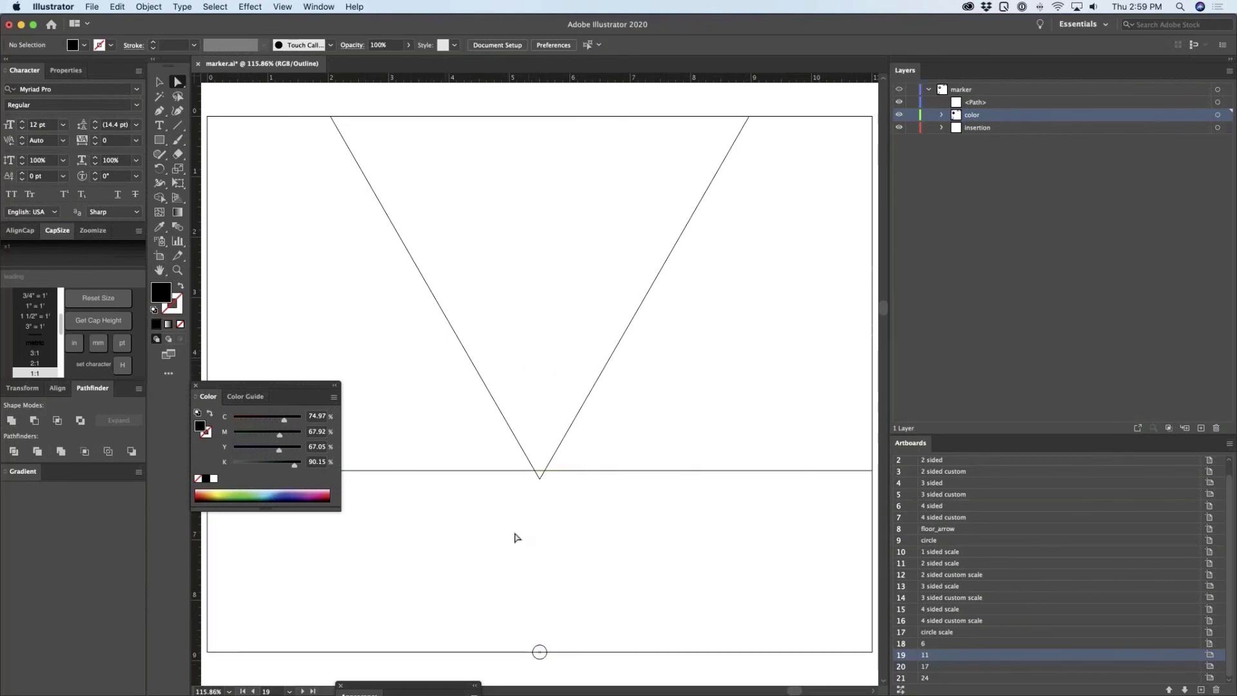
Switch back to SignAgent, open the Level 1 plan and approve sign I7-027
{"action": "key", "text": "super+Tab"}
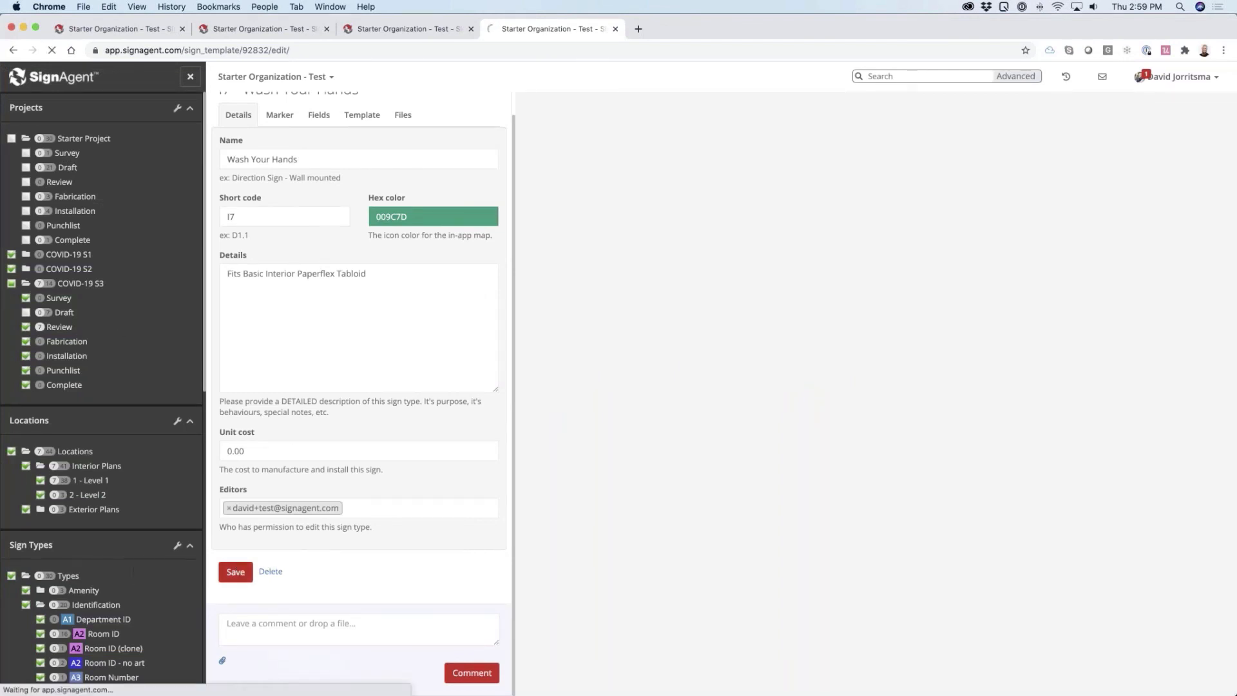
{"action": "left_click", "coordinate": [91, 482]}
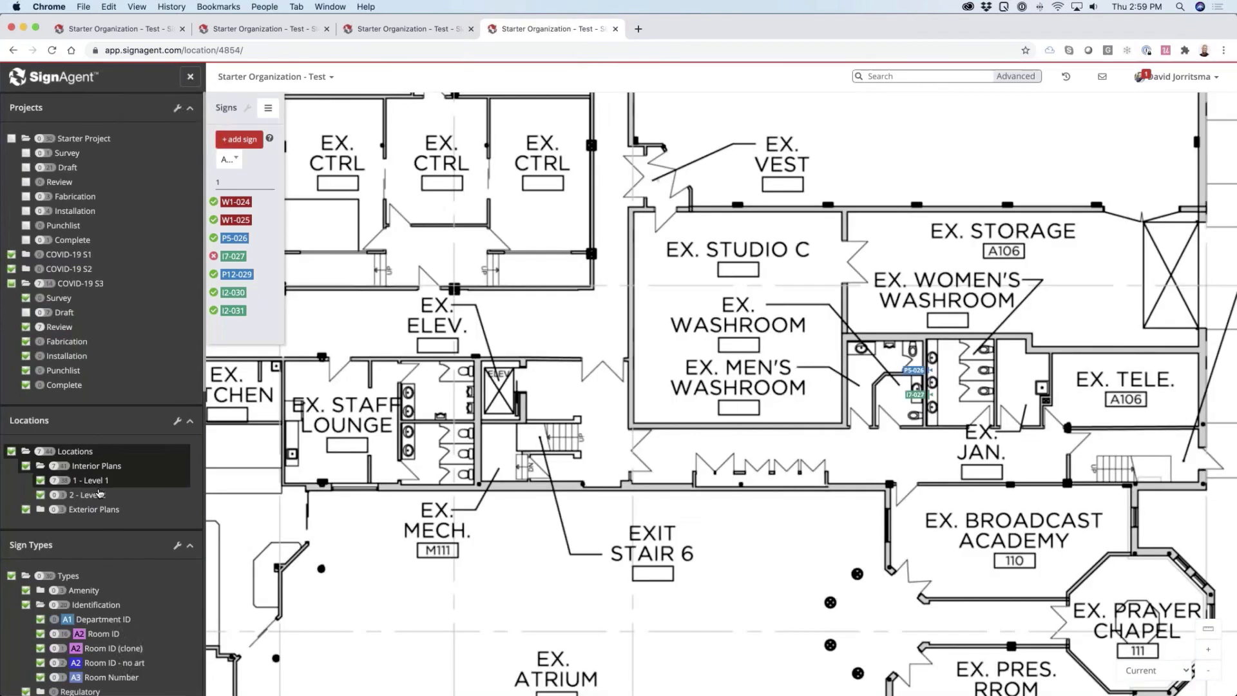
{"action": "scroll", "coordinate": [944, 398], "scroll_direction": "up", "scroll_amount": 3}
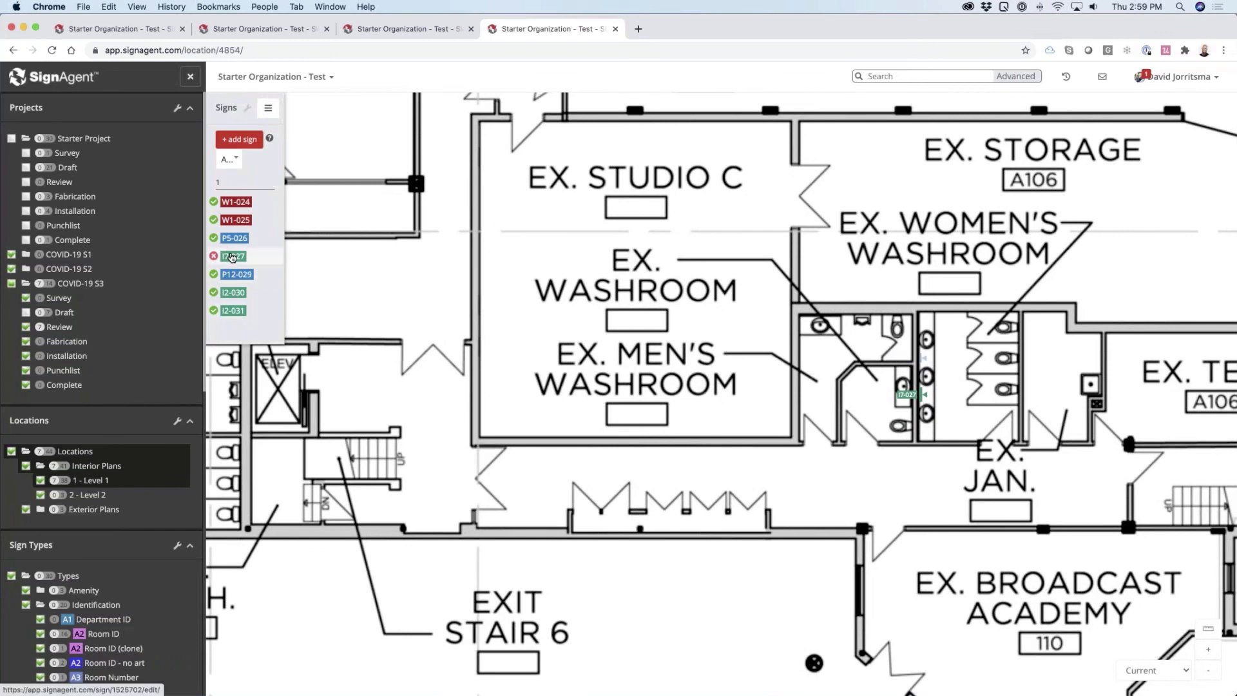
{"action": "left_click", "coordinate": [232, 258]}
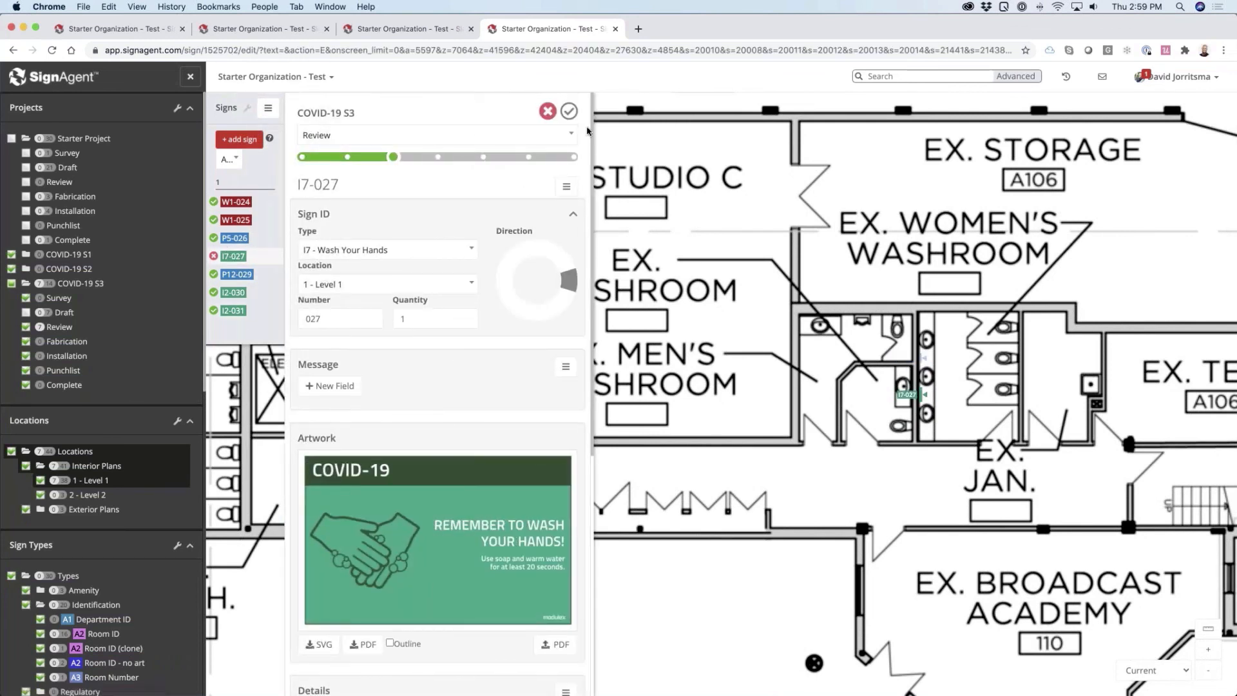
{"action": "left_click", "coordinate": [569, 112]}
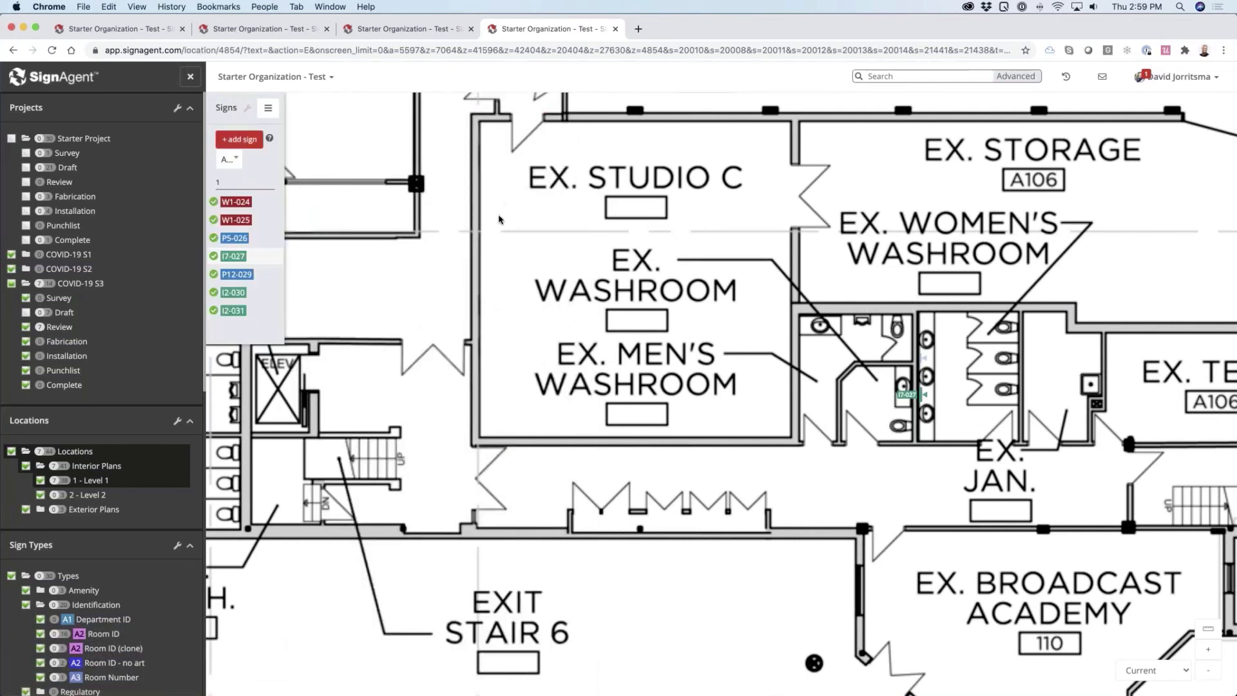
Review the activity history of signs W1-024 and I7-027
{"action": "left_click", "coordinate": [259, 204]}
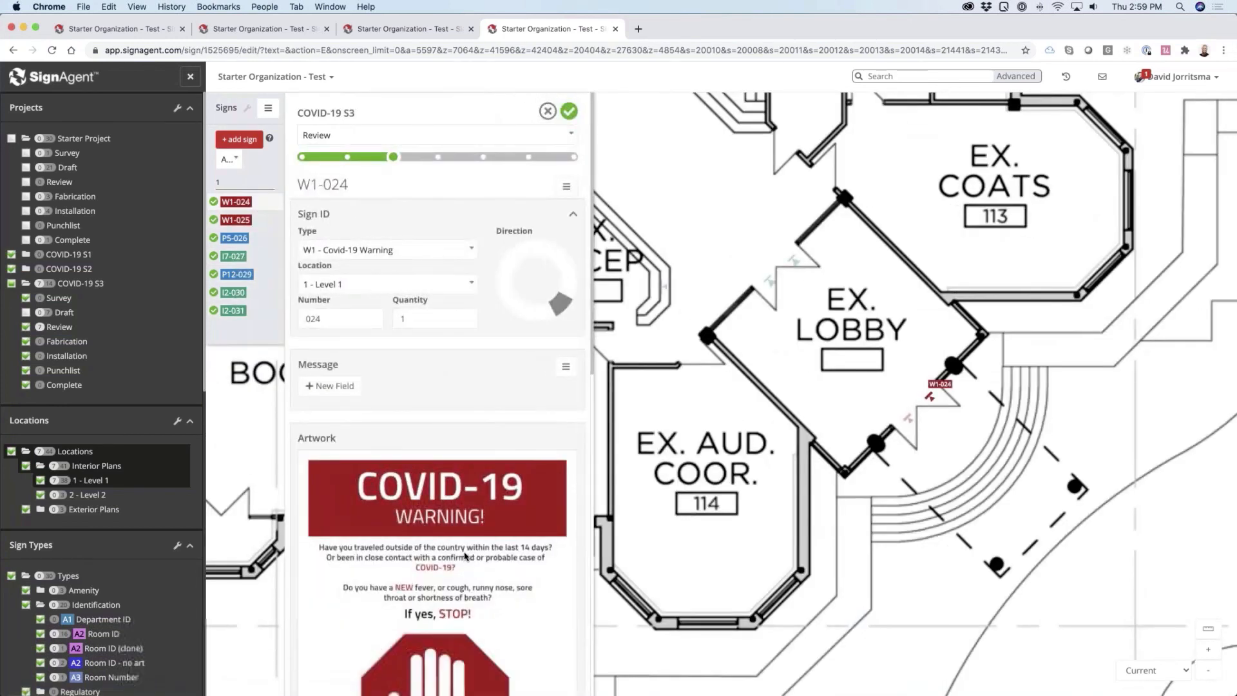
{"action": "scroll", "coordinate": [461, 552], "scroll_direction": "down", "scroll_amount": 5}
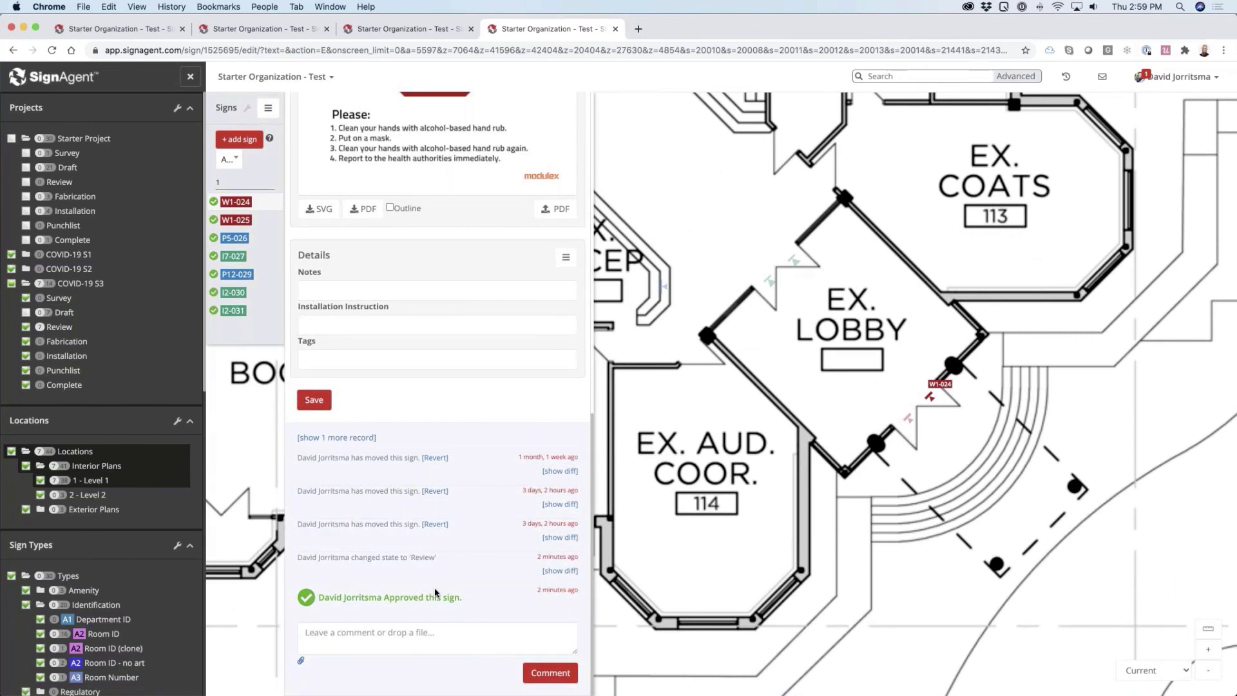
{"action": "left_click", "coordinate": [261, 260]}
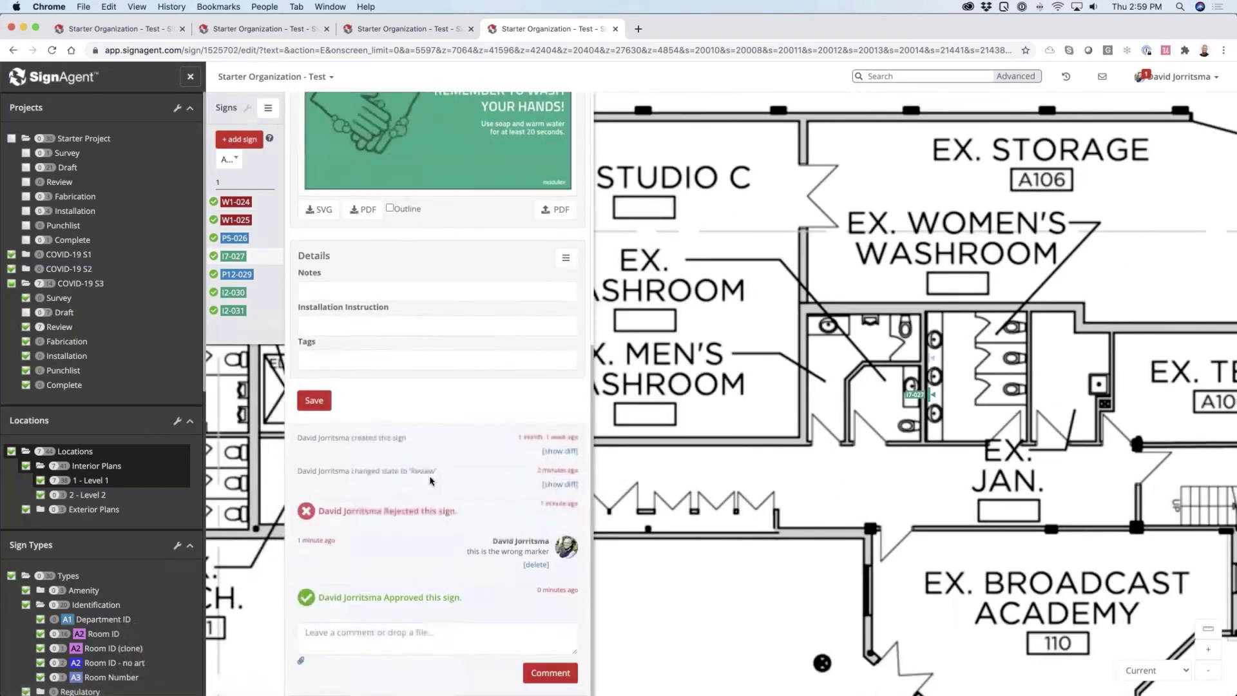